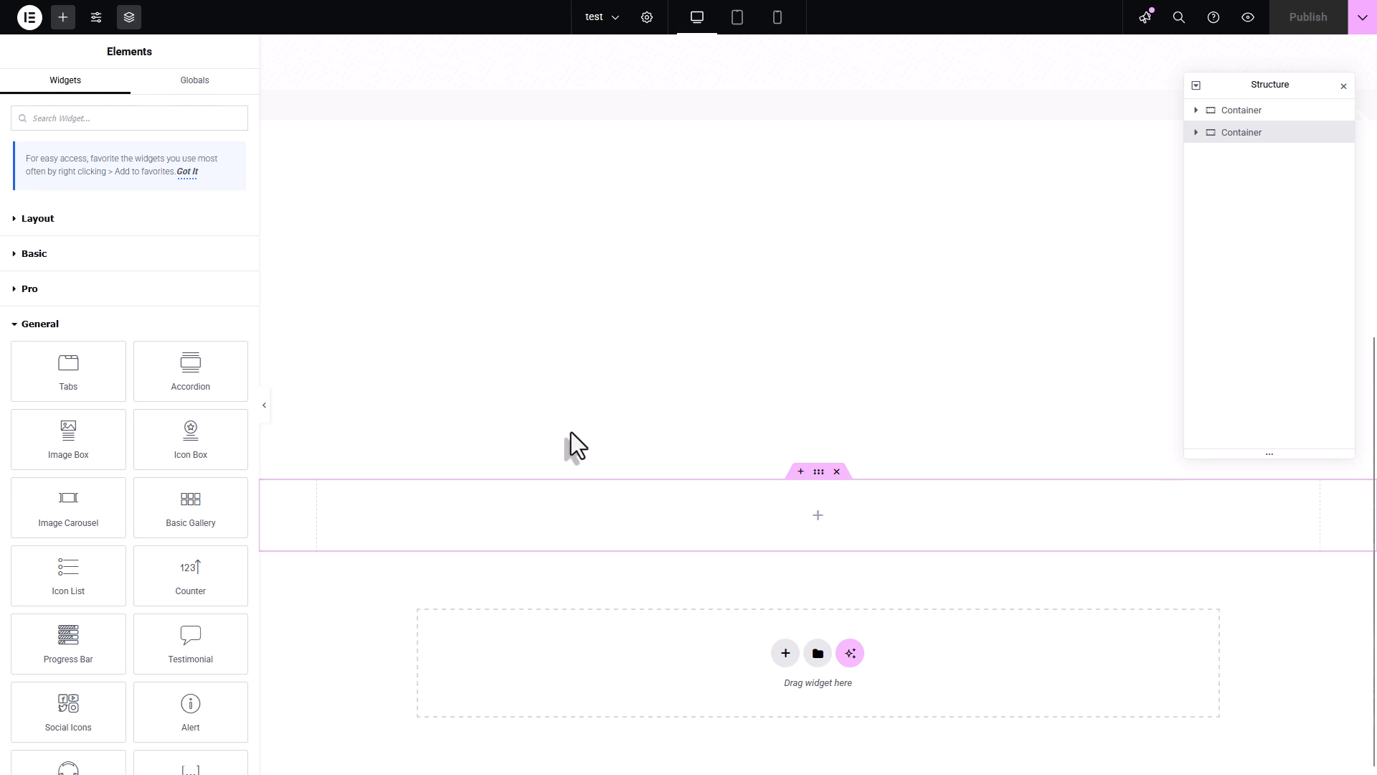
- Give the empty outer container a classic background with the colour 899048
click(56, 332)
click(819, 471)
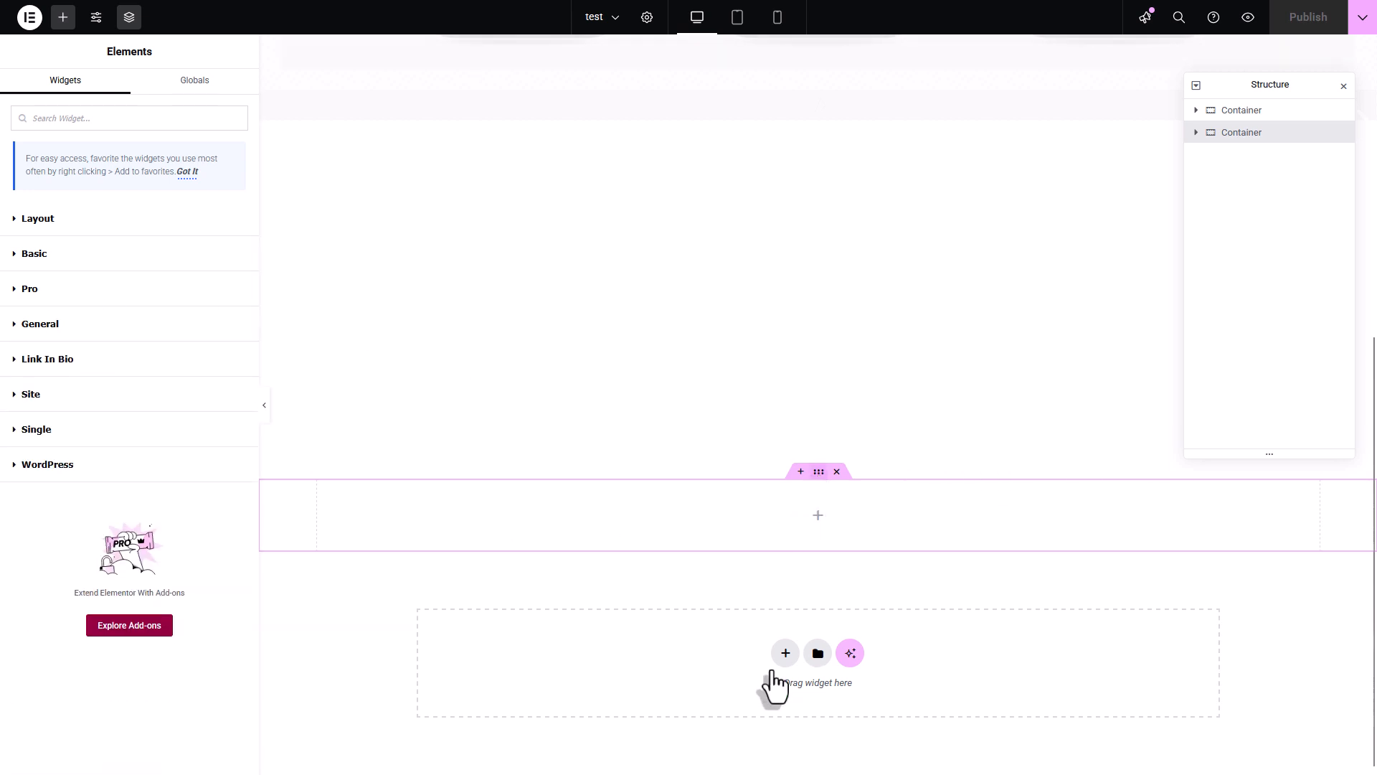
click(119, 91)
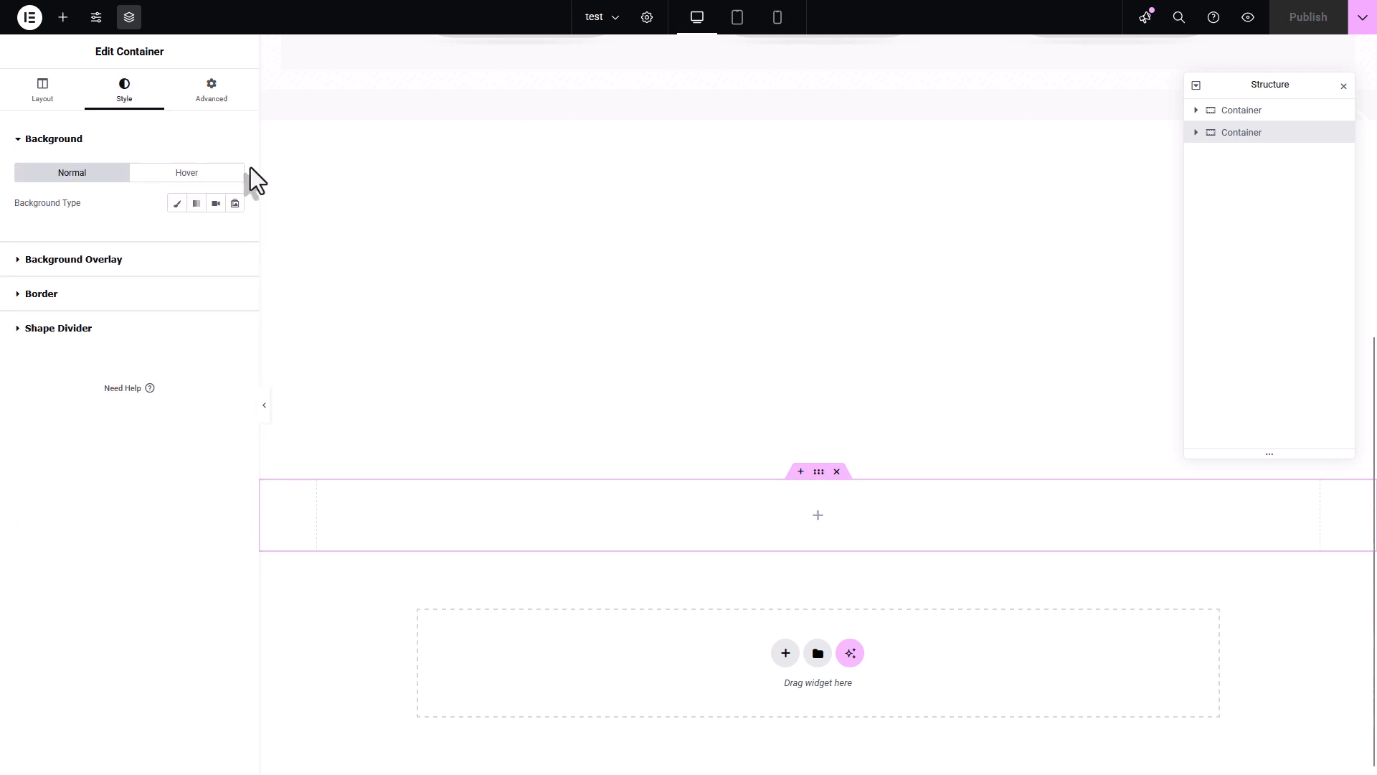
click(178, 204)
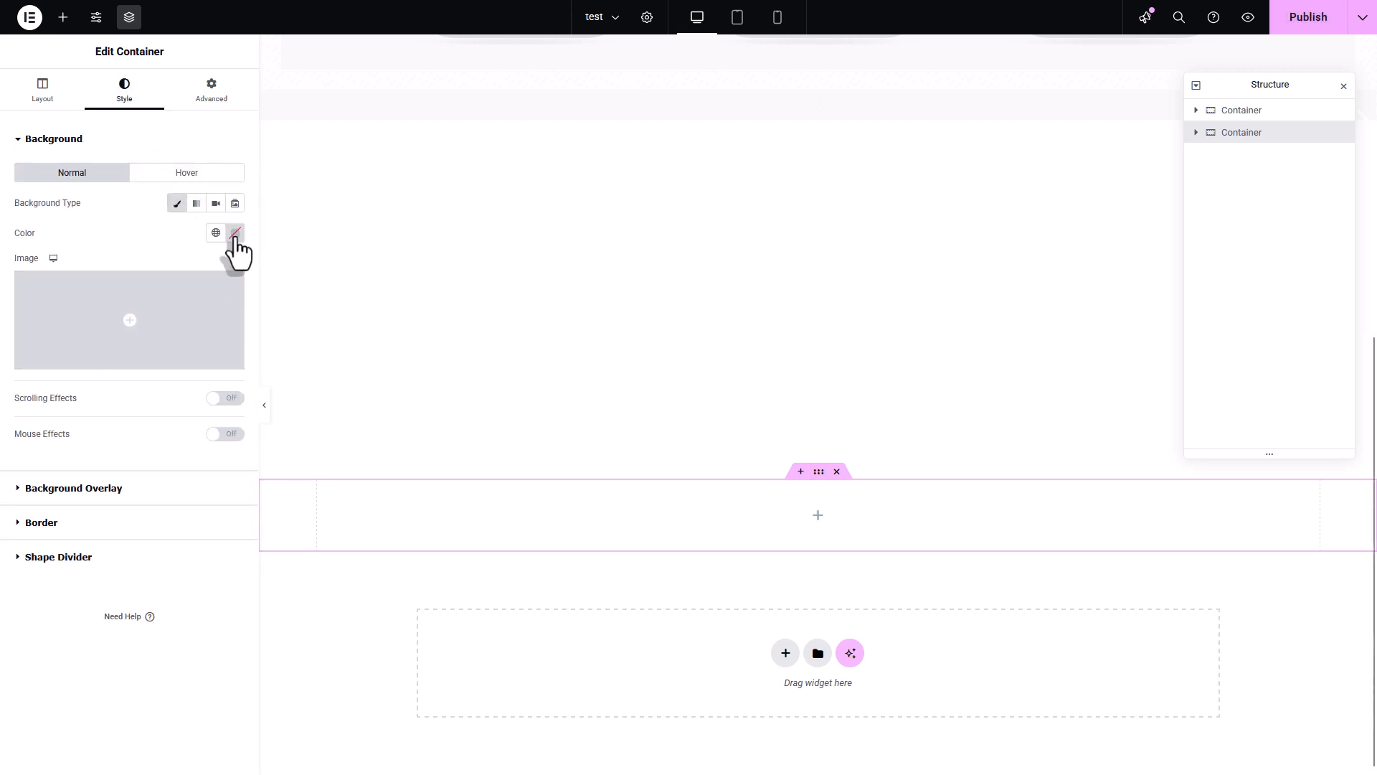
click(235, 232)
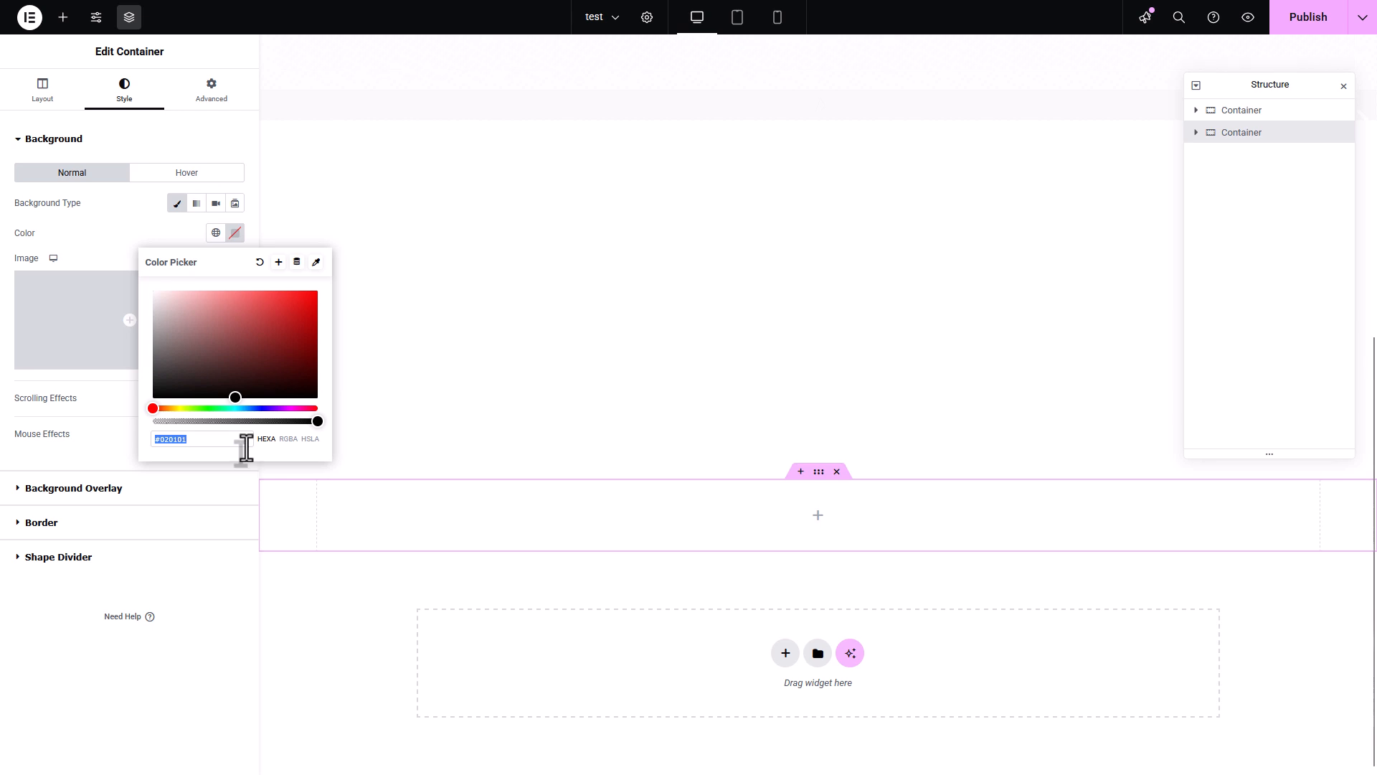
text(899048)
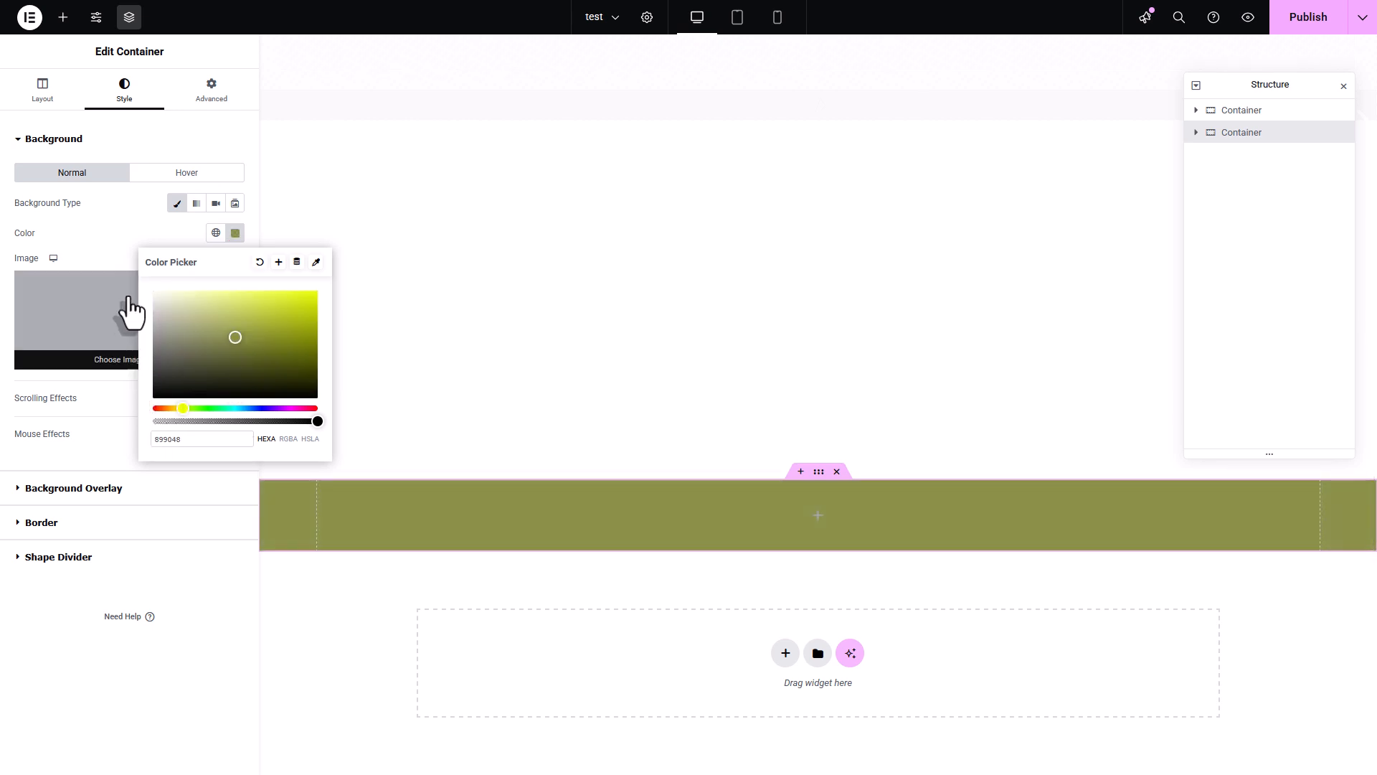
click(80, 183)
- Add a nested container inside the olive green container
click(63, 17)
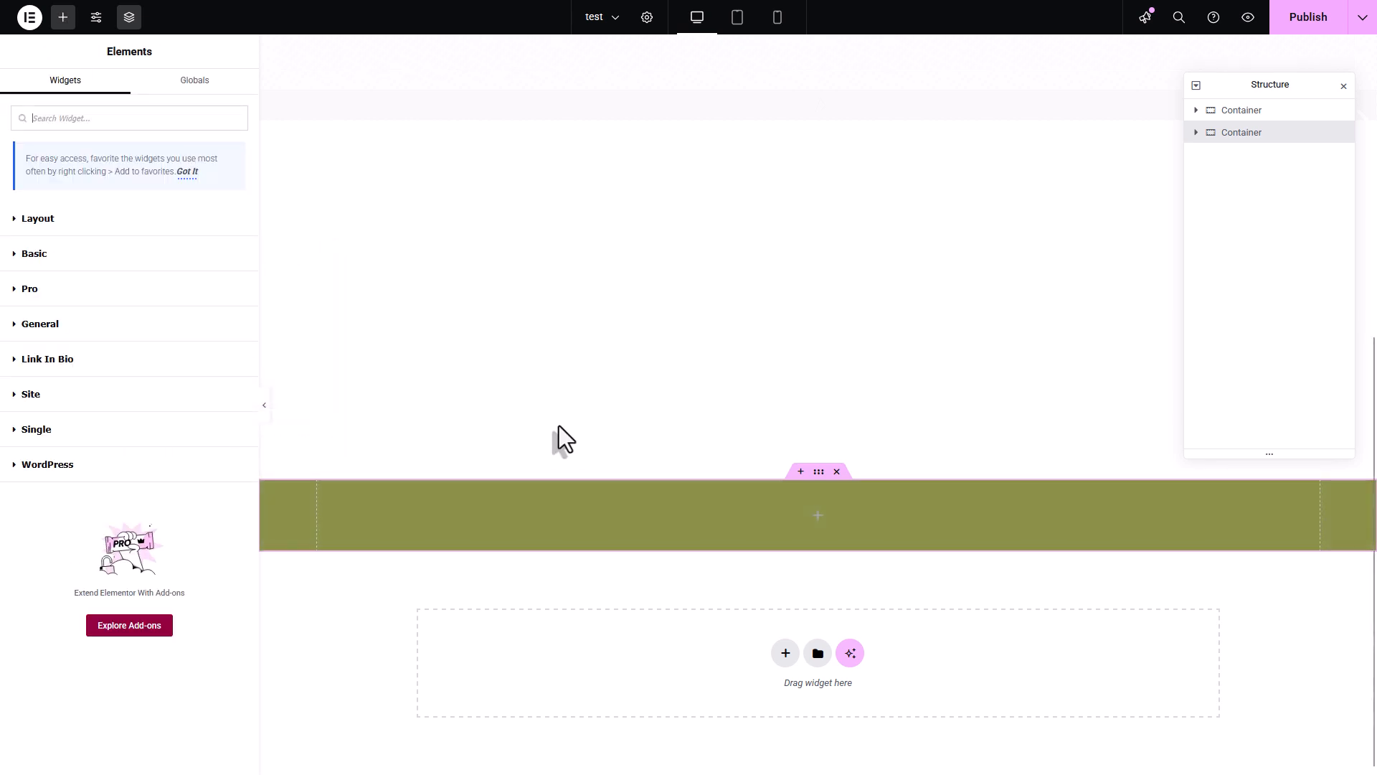
click(81, 222)
drag(93, 288, 785, 516)
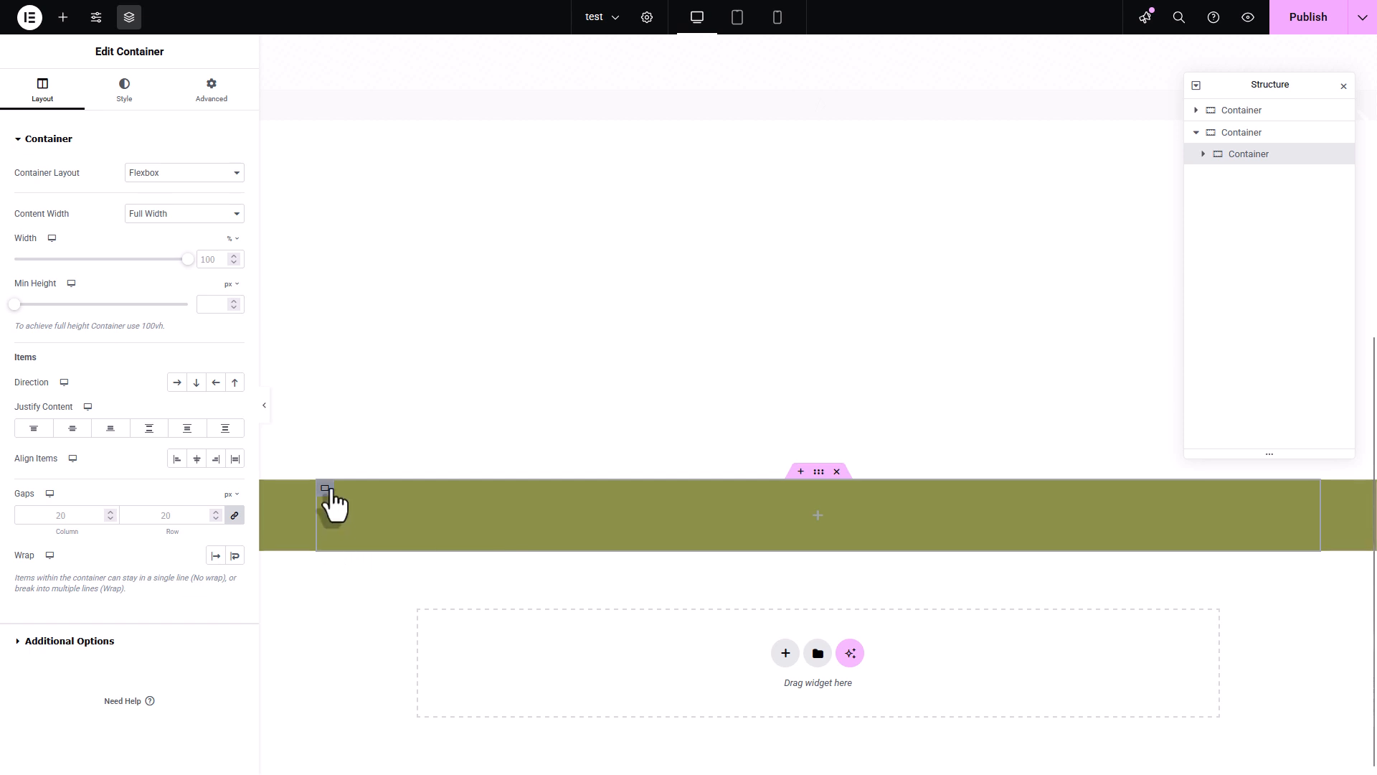
- Give the nested container a classic background in white
click(136, 103)
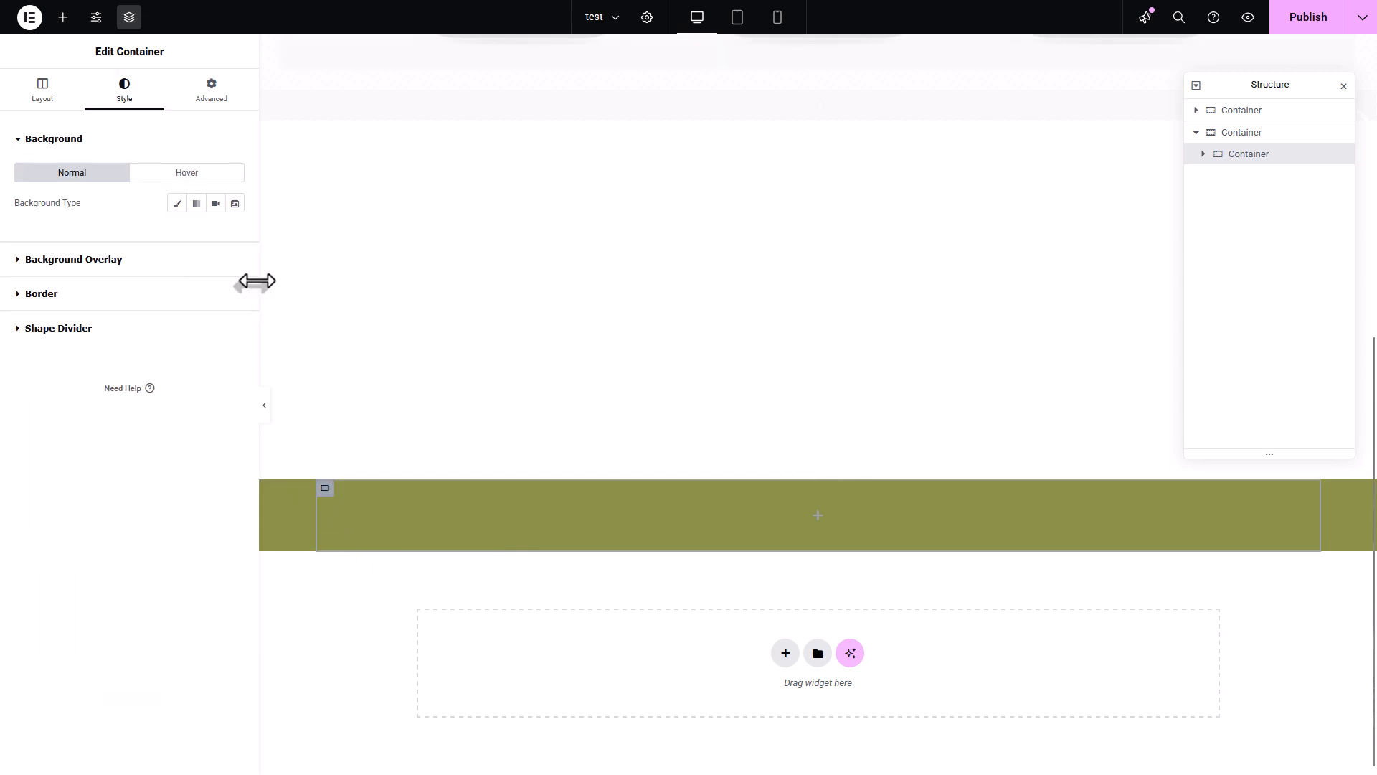
click(177, 203)
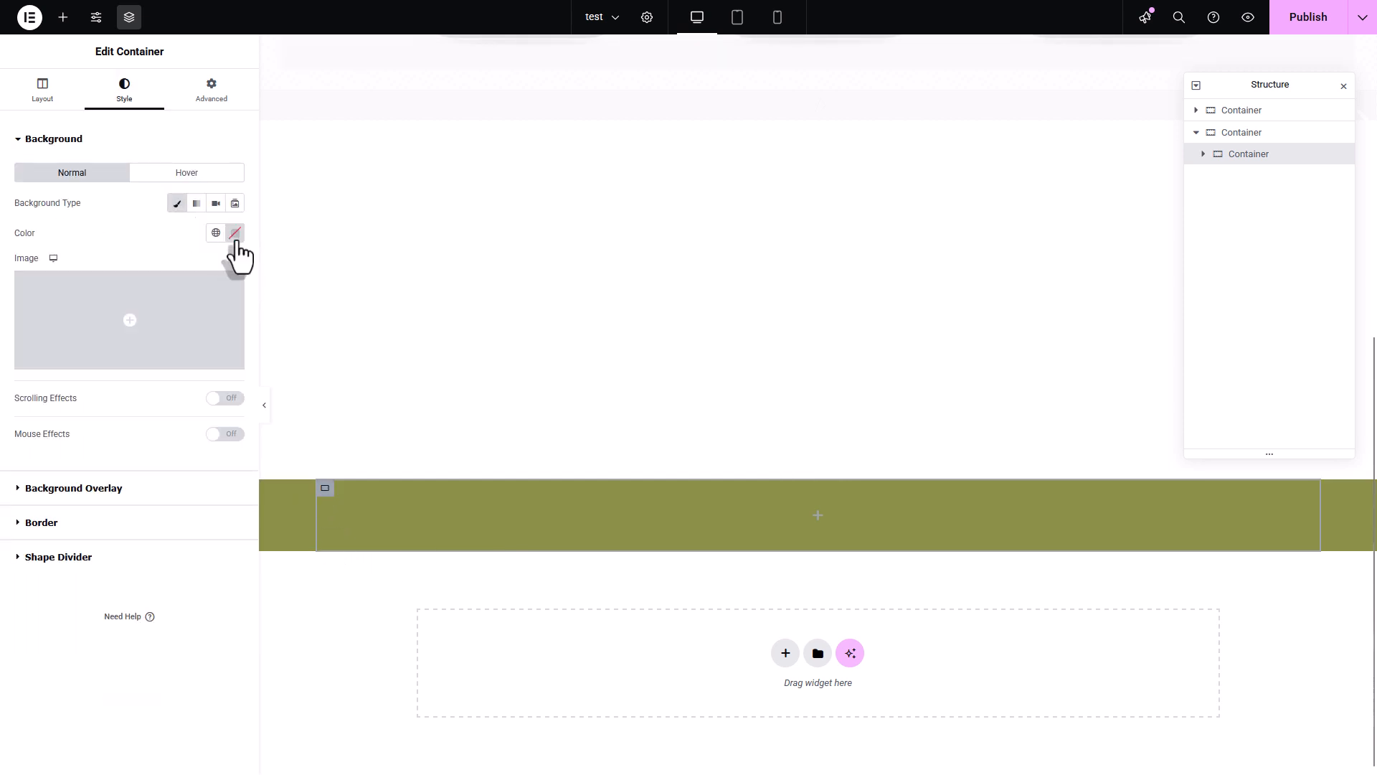
click(234, 233)
drag(215, 332, 112, 260)
click(100, 248)
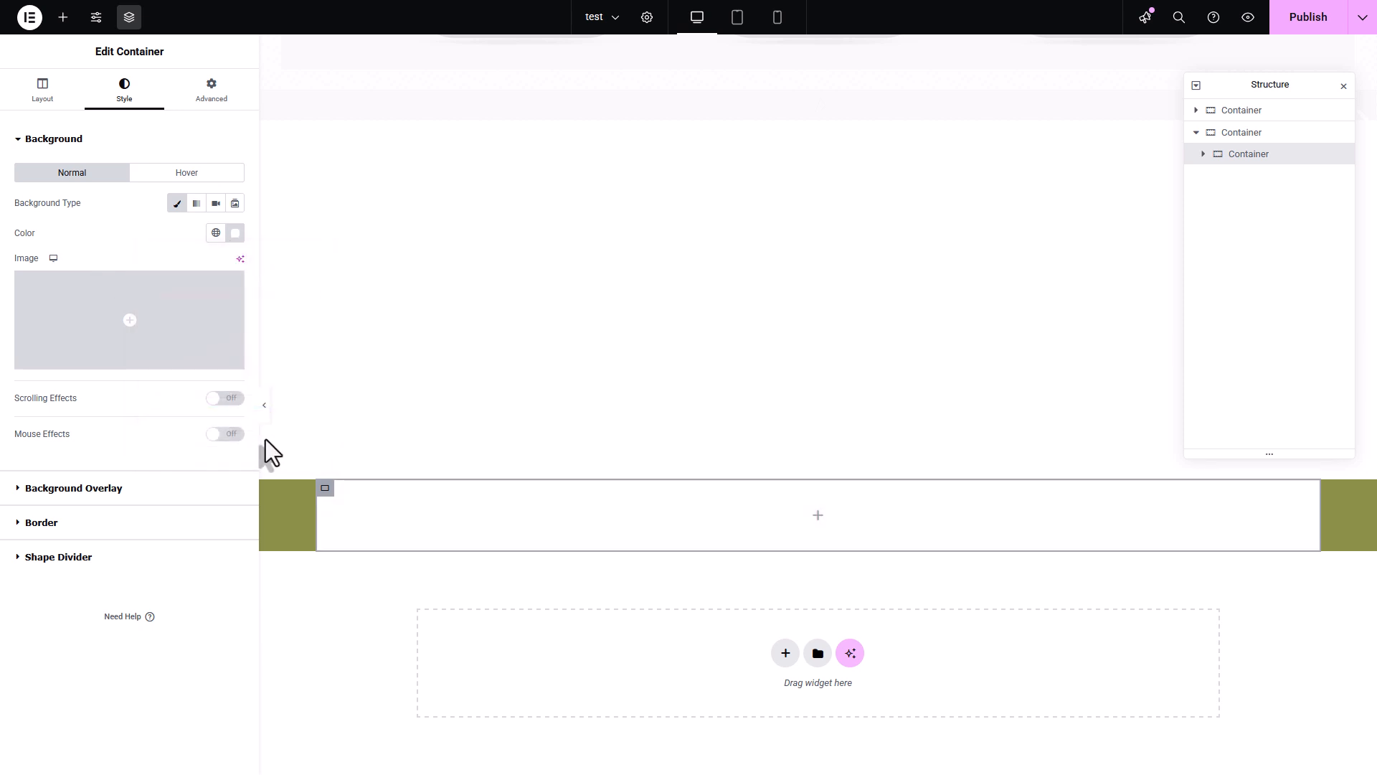
- Set the outer olive green container's padding to 50 px on all sides
mouse_move(607, 483)
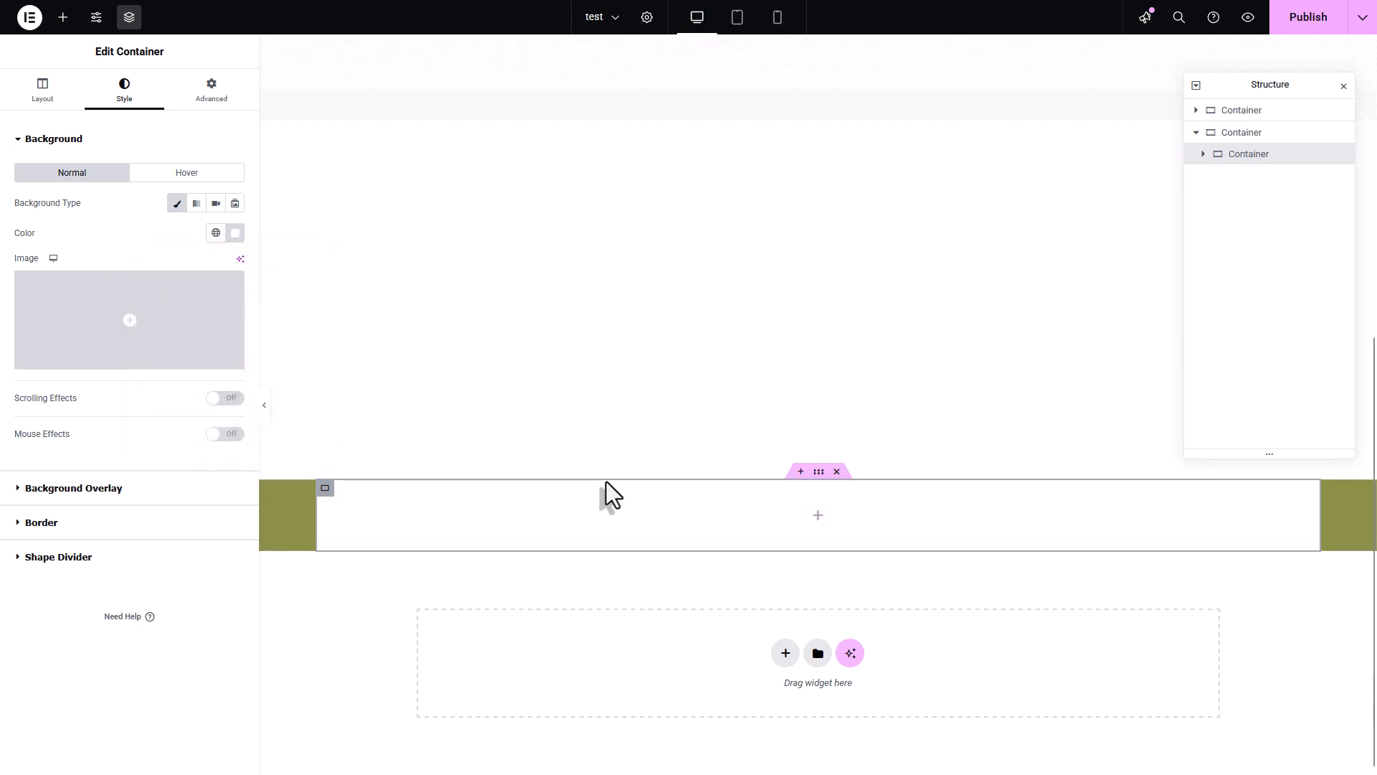
click(819, 472)
click(208, 89)
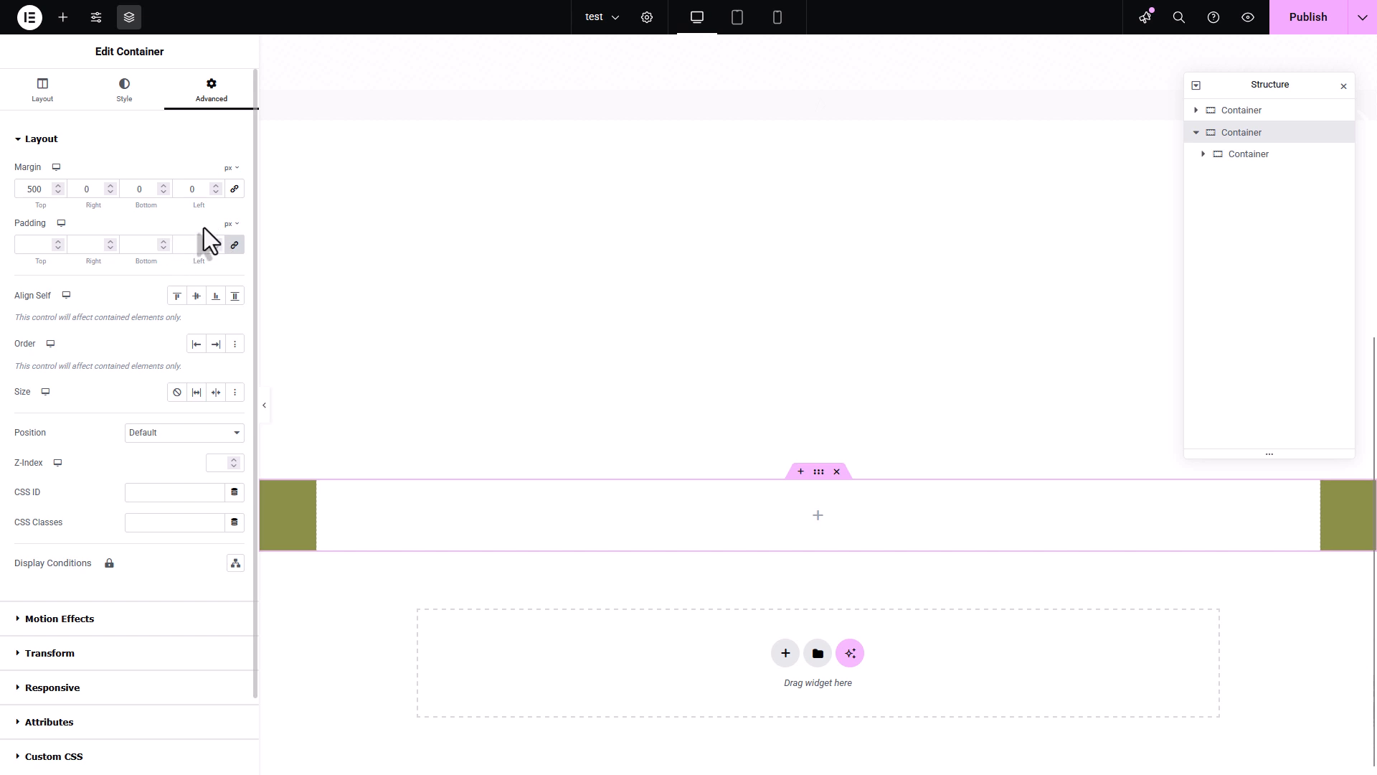
click(192, 244)
text(50)
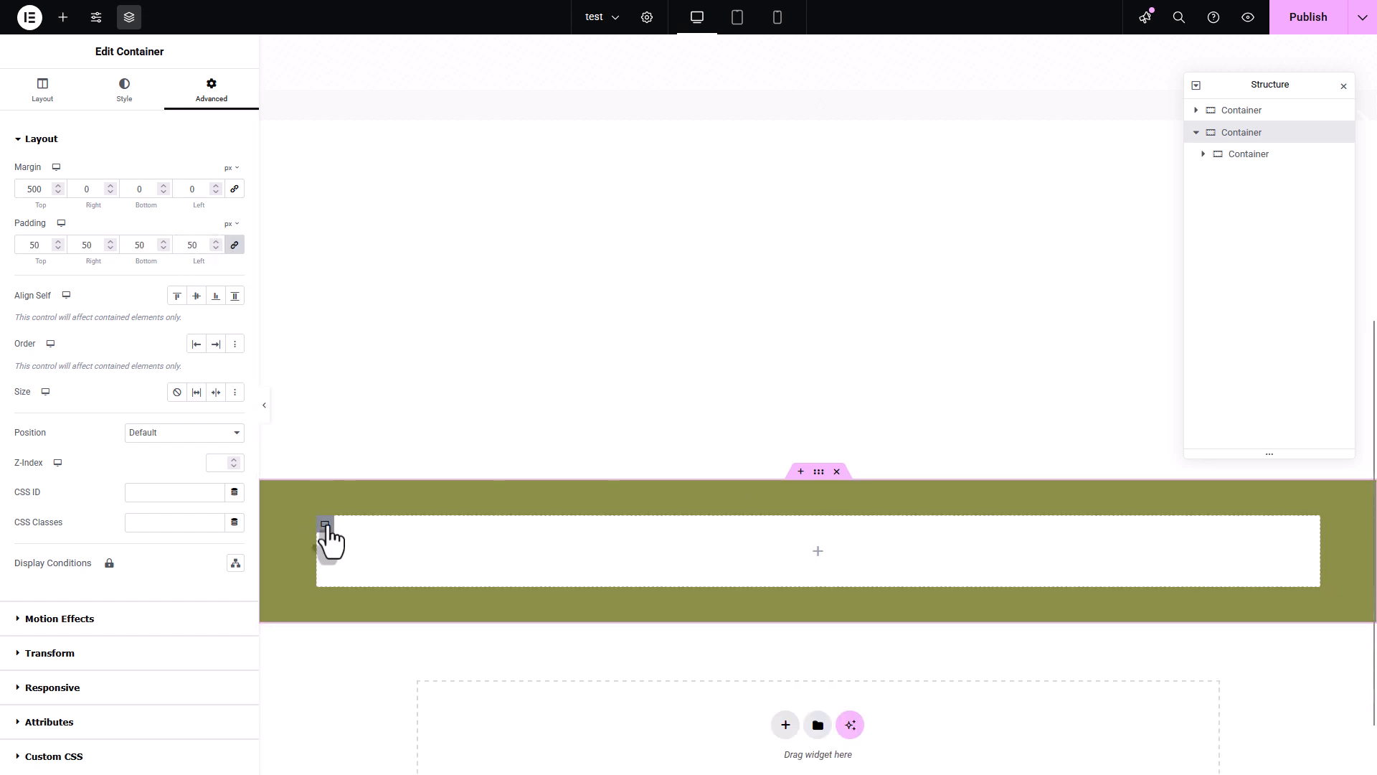
- Set the inner white container's border radius to 15 px on all corners
click(130, 89)
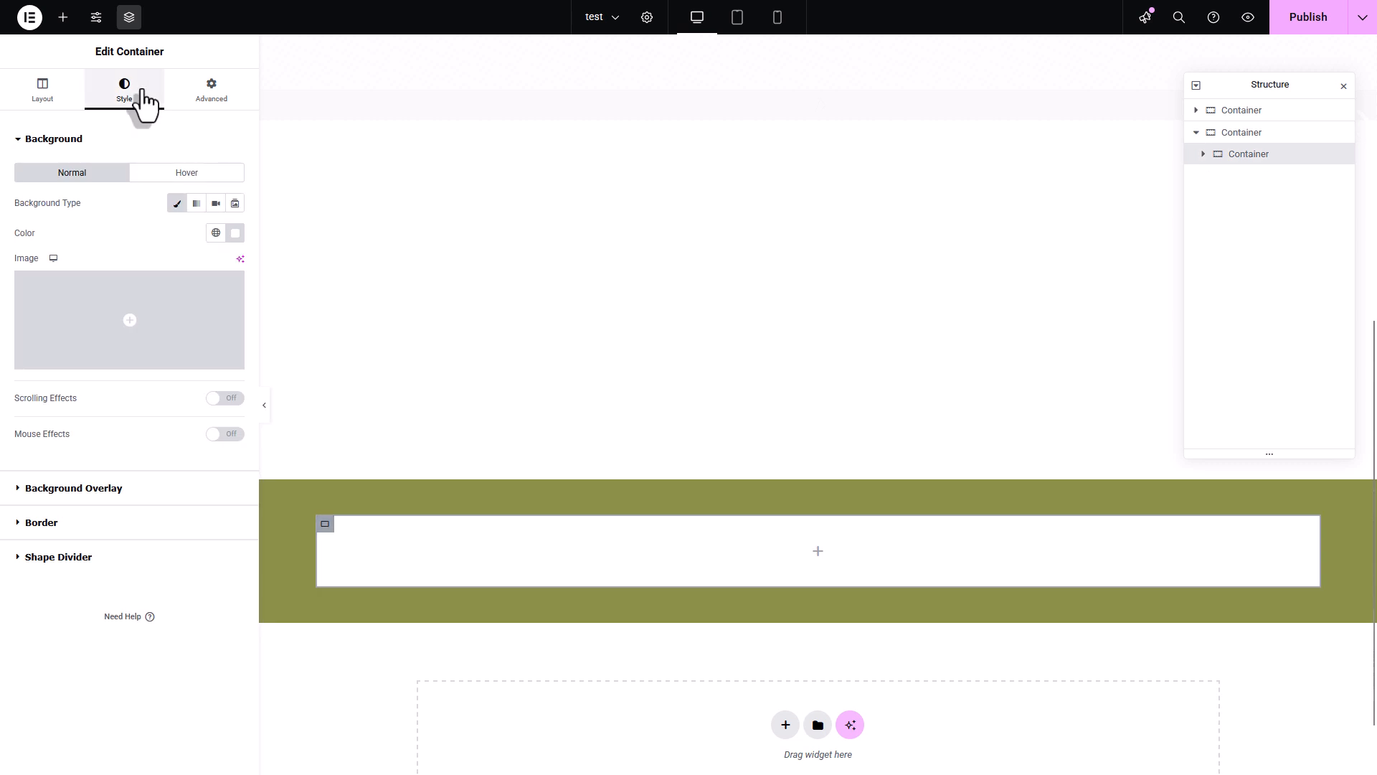
click(85, 525)
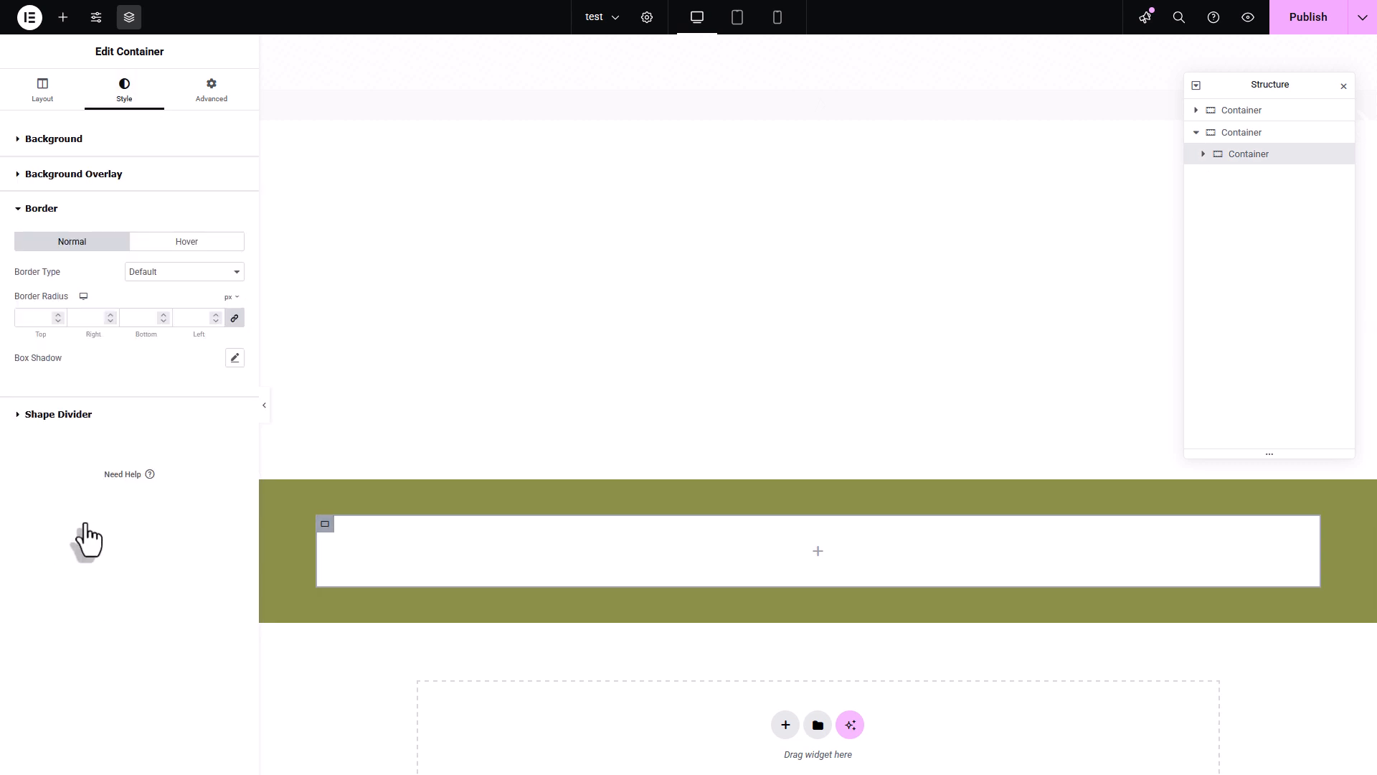
click(196, 320)
text(15)
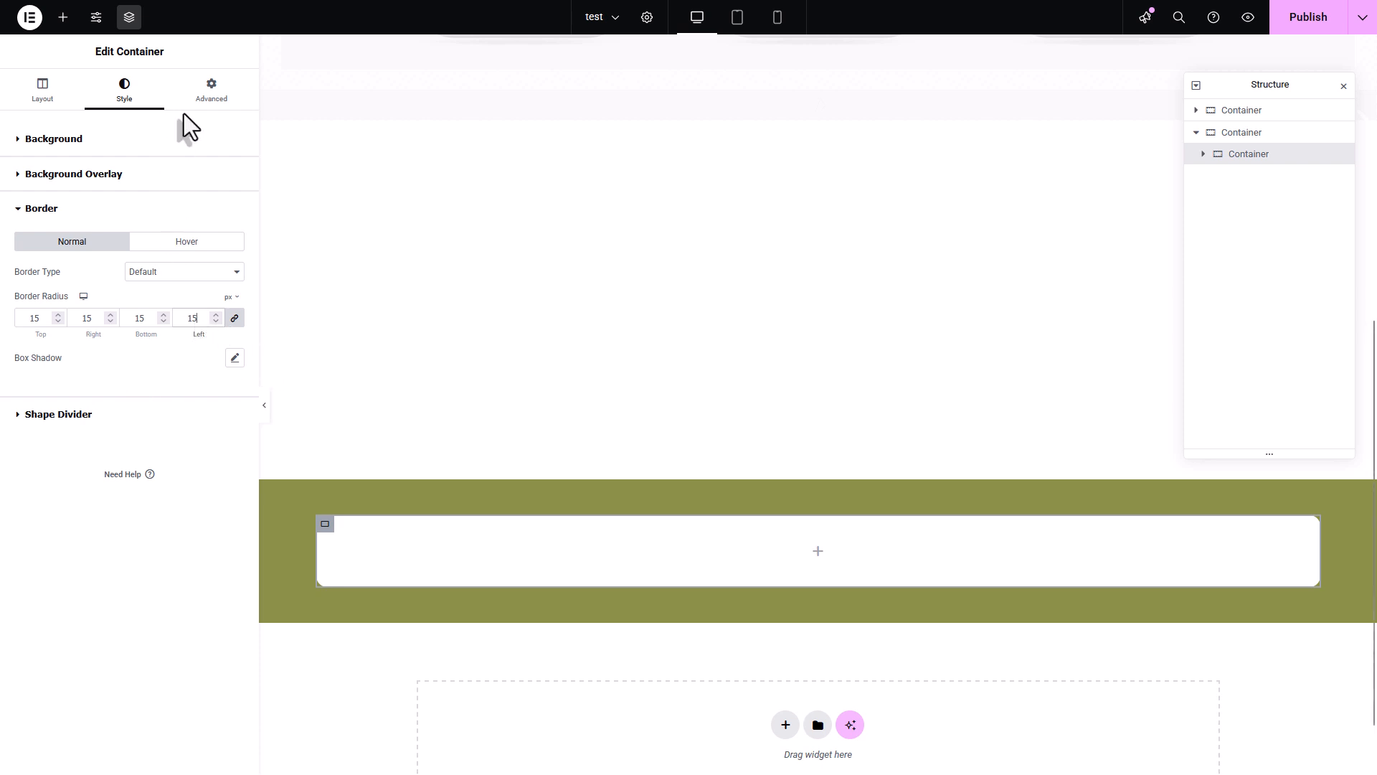
- Set the inner white container's padding to 25 px on all sides
click(236, 93)
click(181, 248)
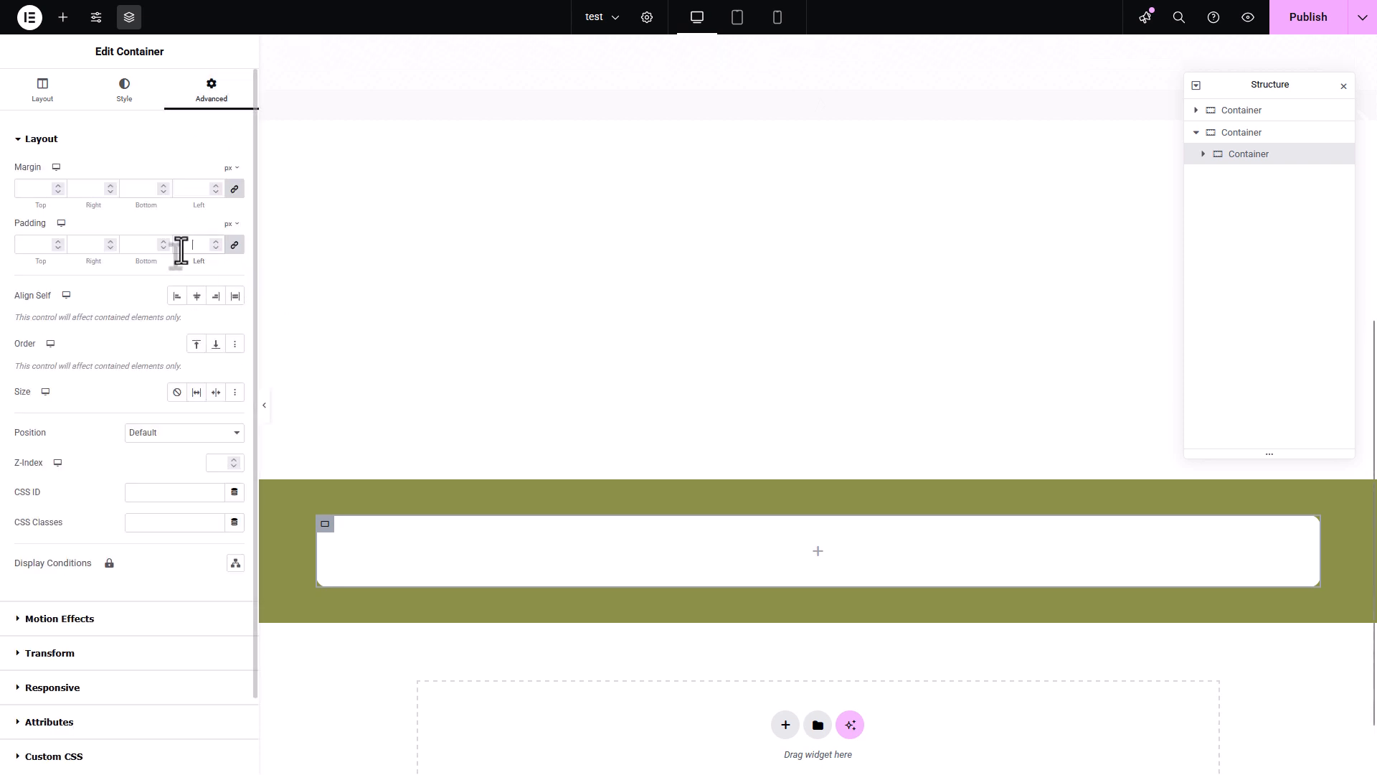
text(25)
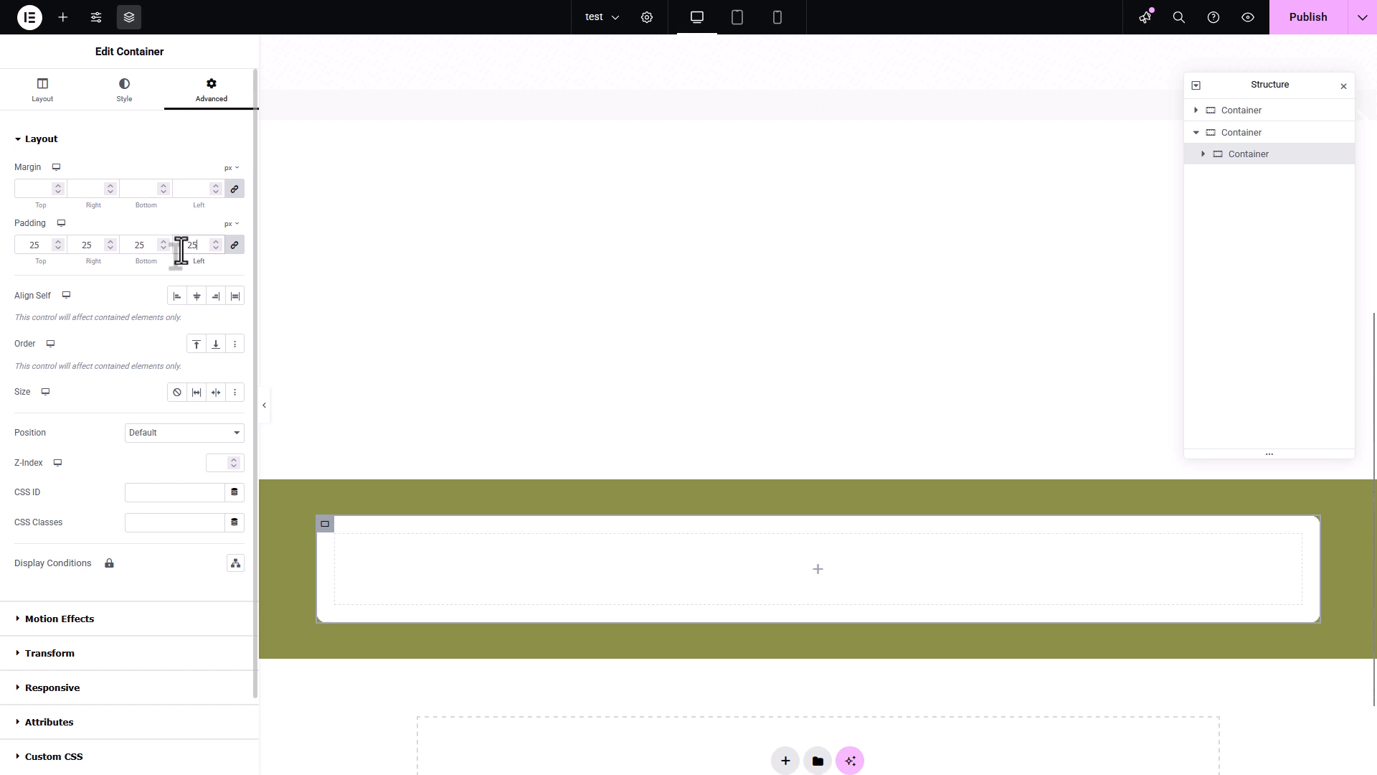
- Add a Heading widget inside the white container and set its title to "Frequently Asked Questions"
scroll(768, 610, down, 2)
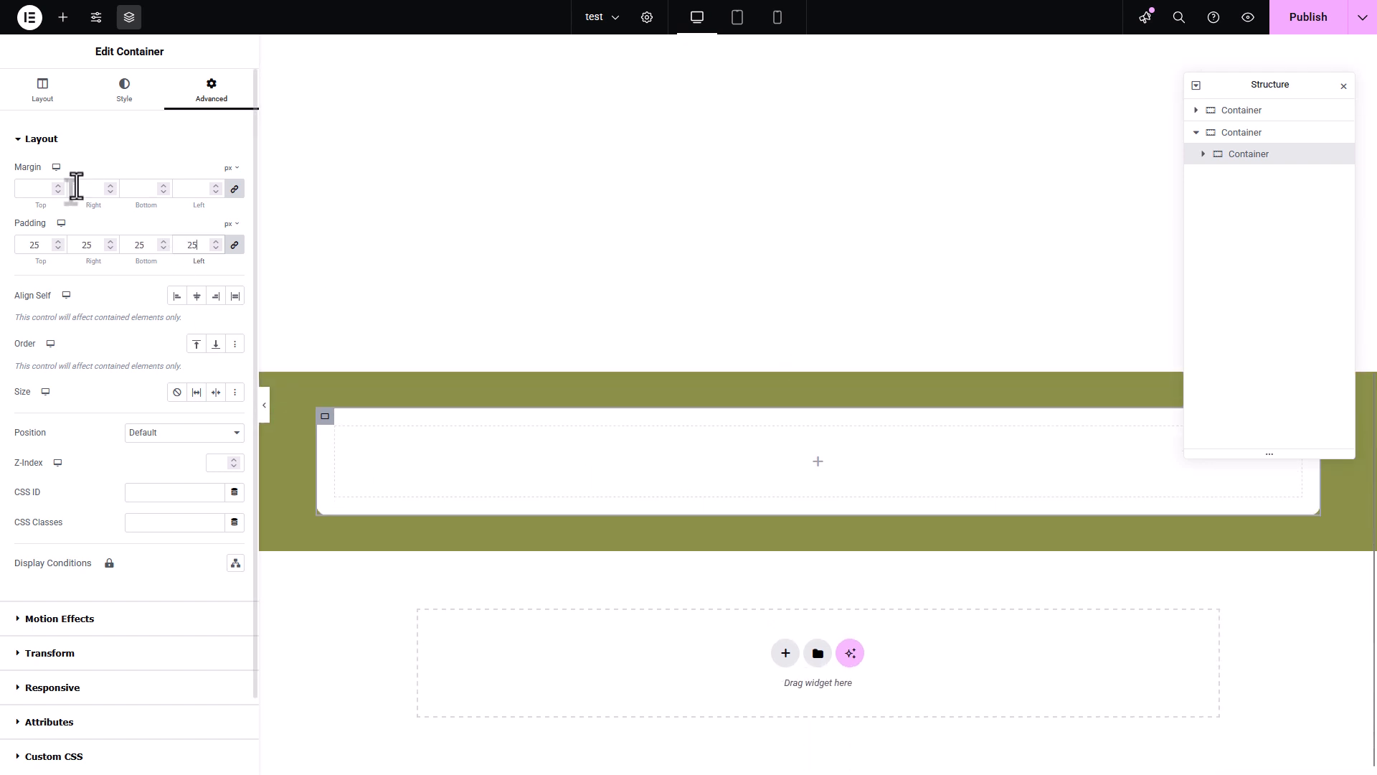
click(63, 17)
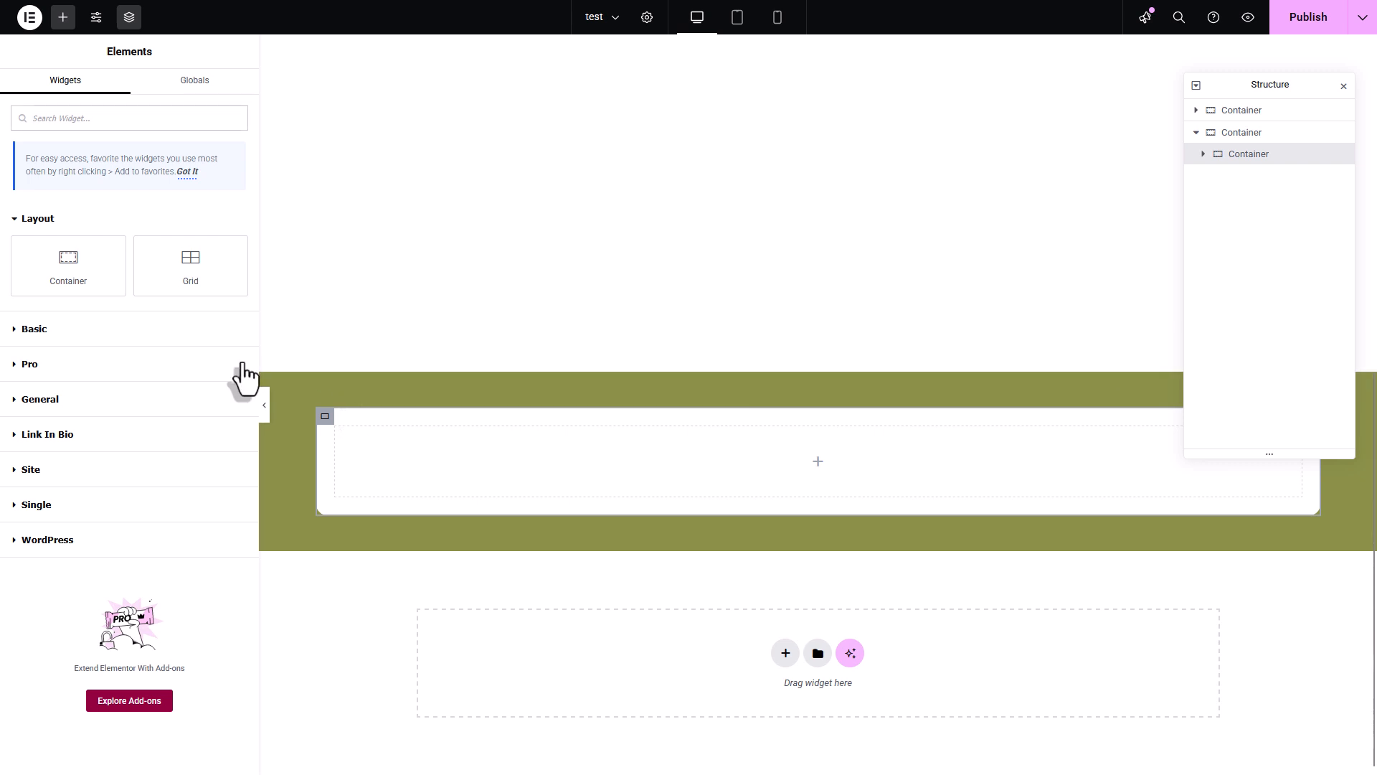
click(58, 219)
click(63, 253)
drag(90, 314, 639, 459)
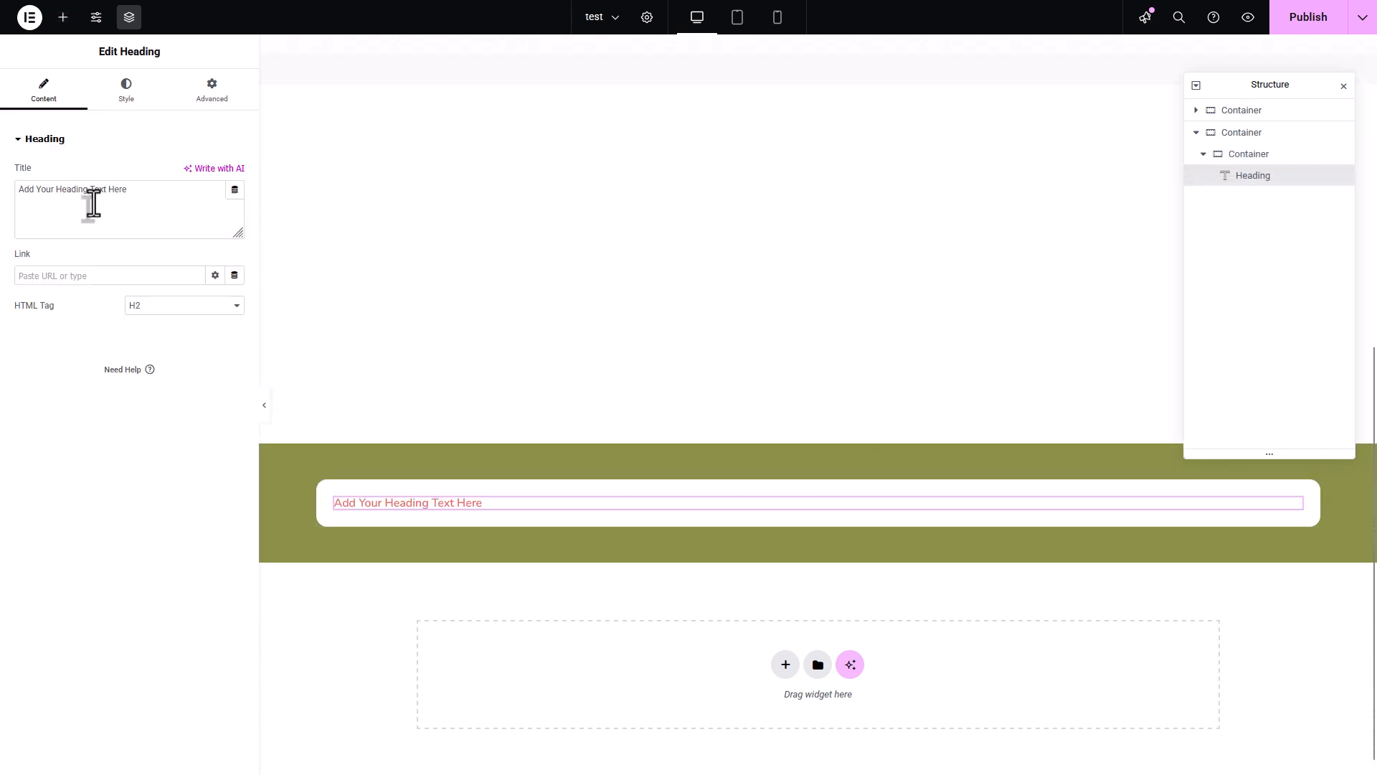
drag(155, 202, 1, 223)
text(Freq)
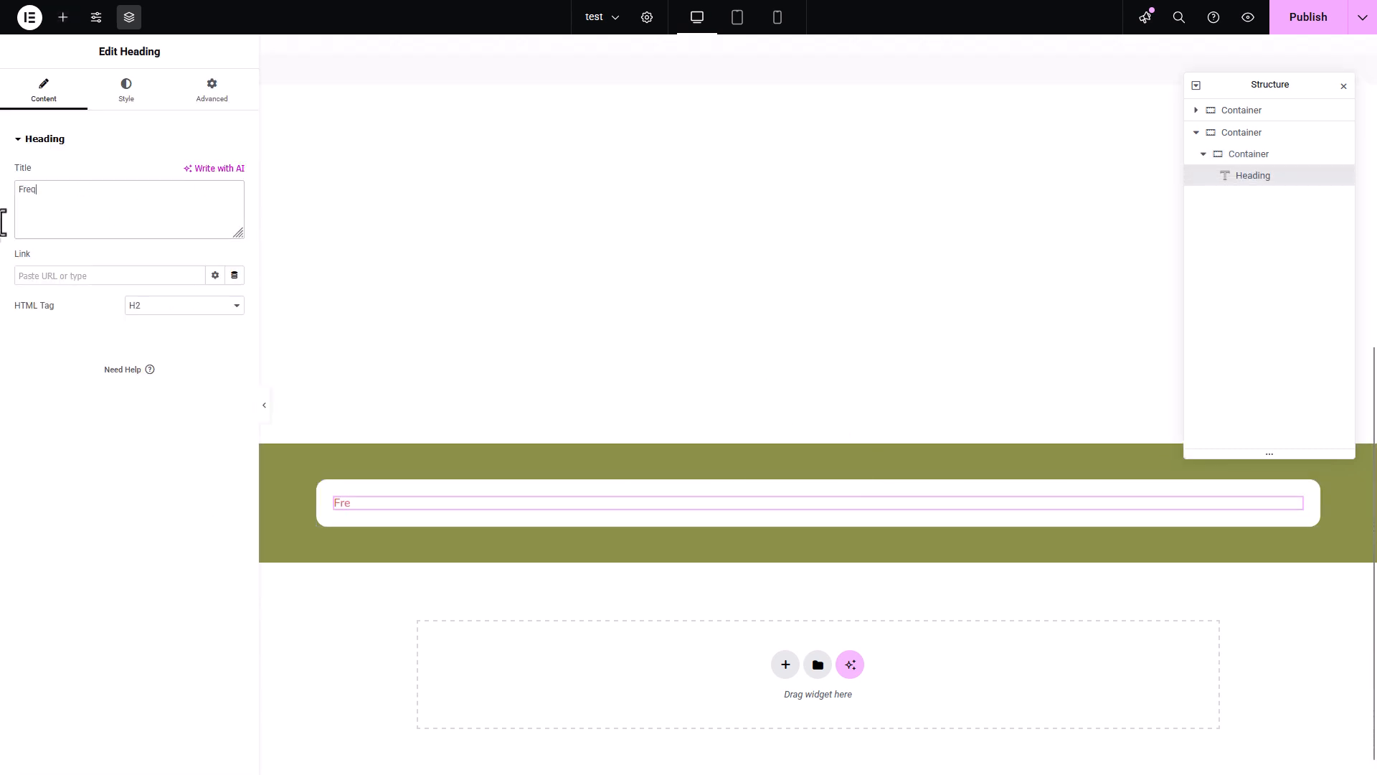
text(uently Asked Questions)
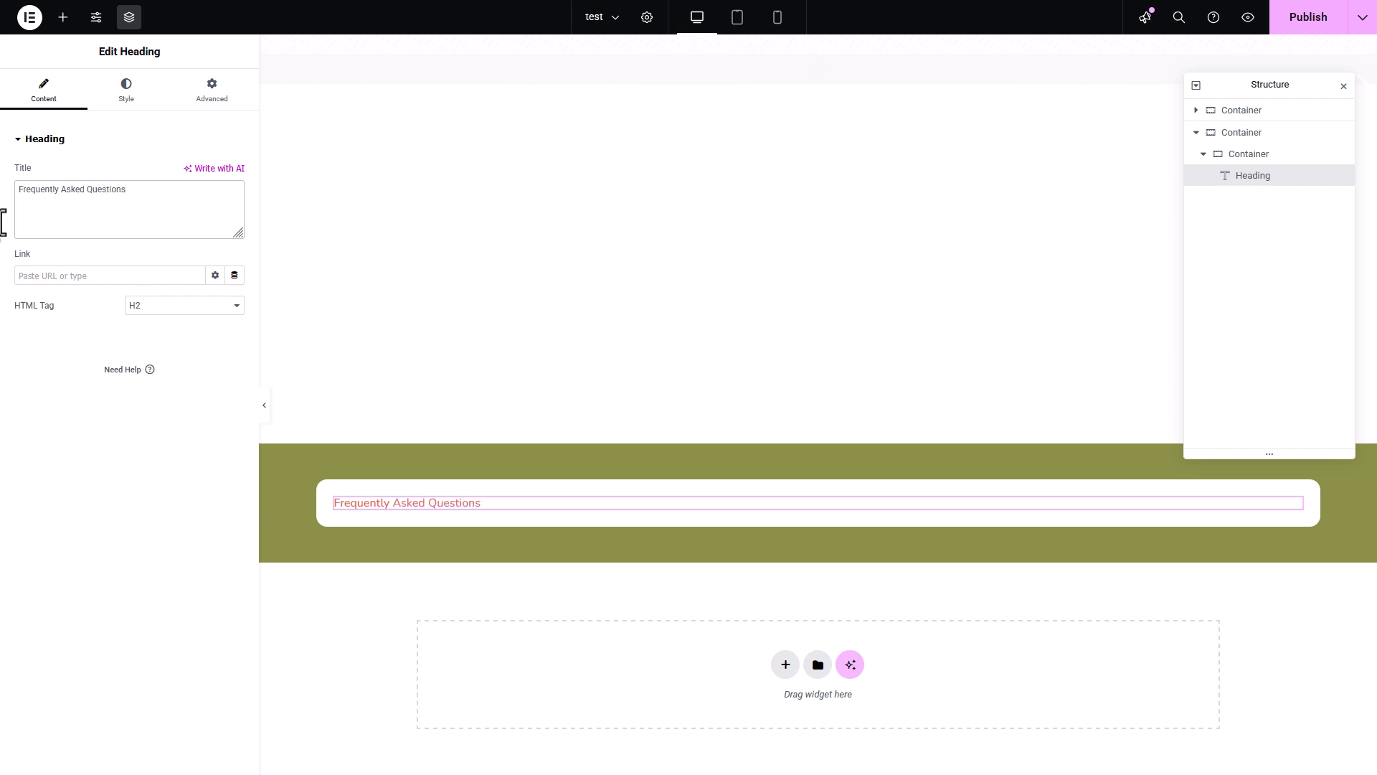
- Center the heading and set its typography to Poppins, weight 600 (Semi Bold), size 42 px
click(120, 95)
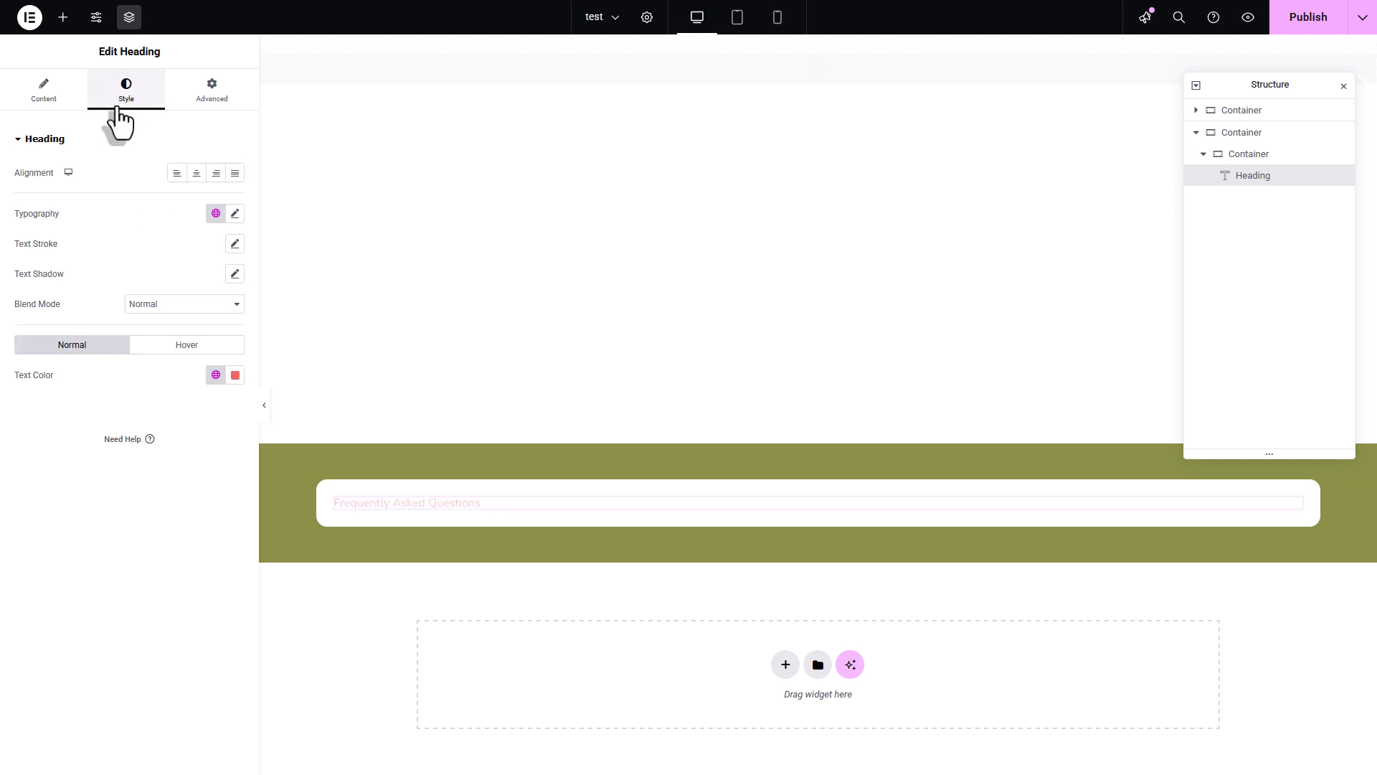
click(196, 173)
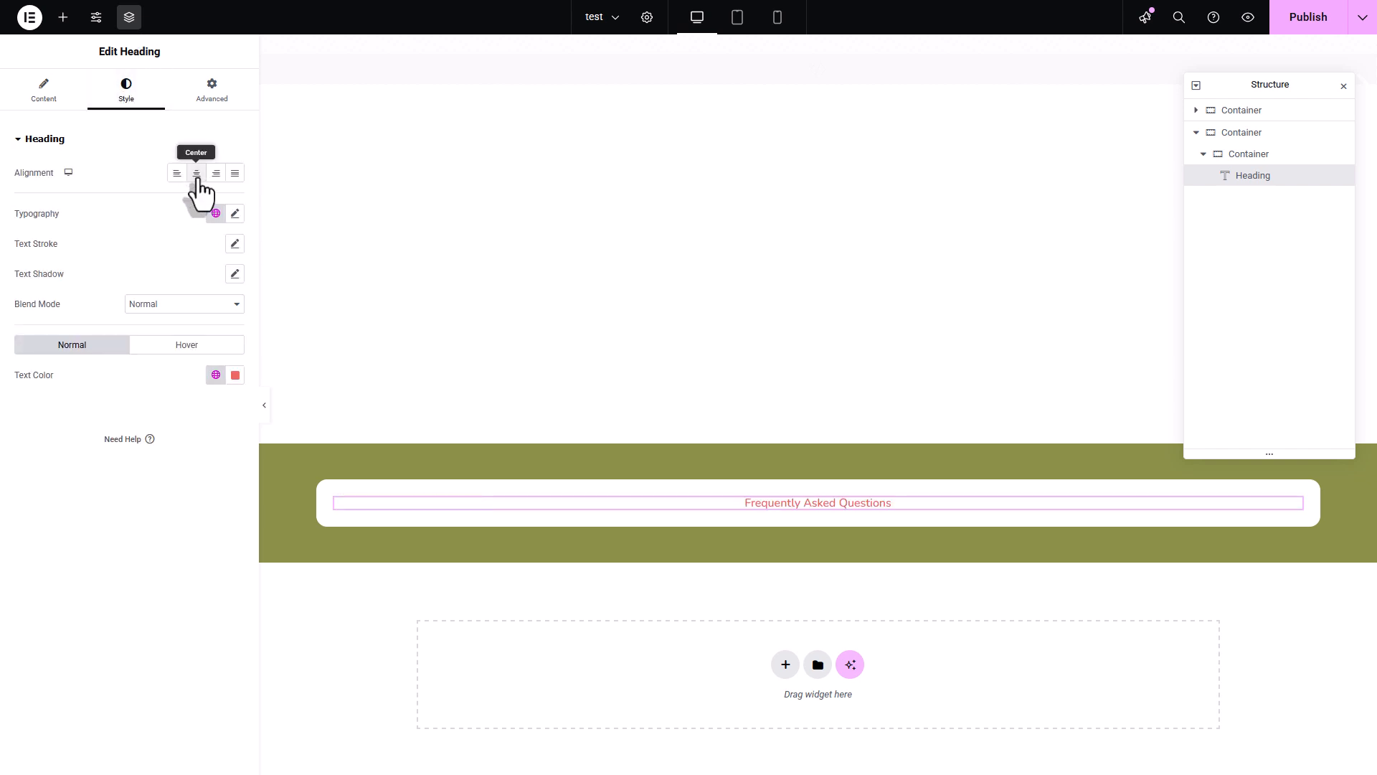
click(234, 213)
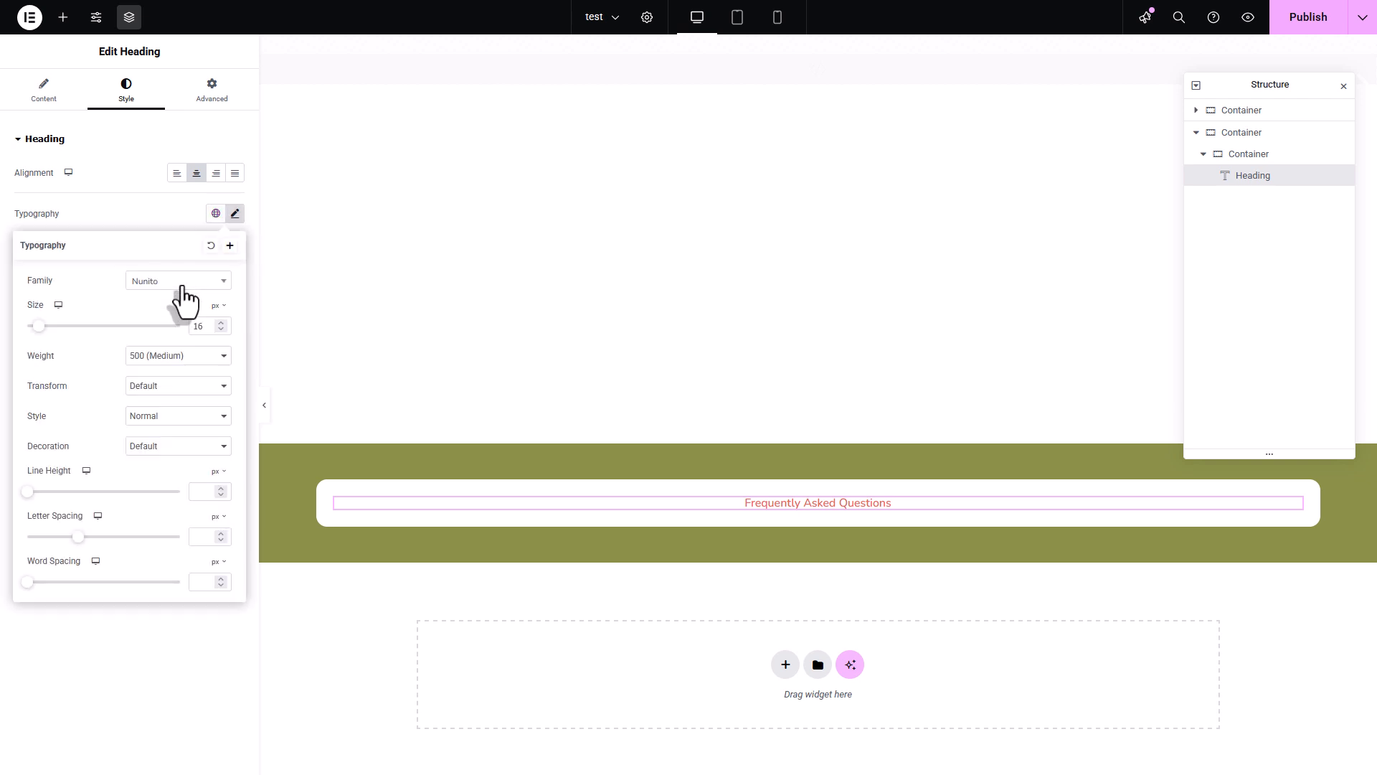
click(184, 287)
text(popp)
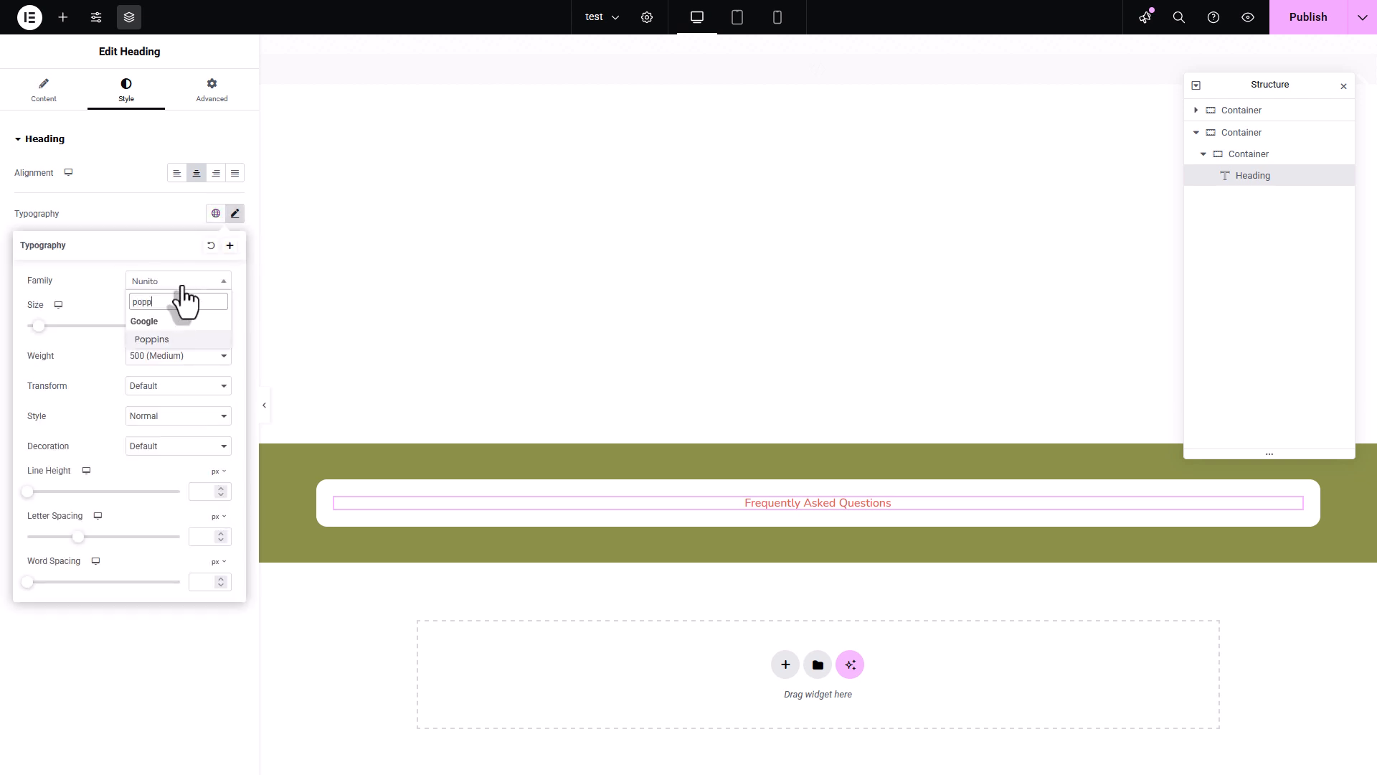
click(167, 340)
click(184, 357)
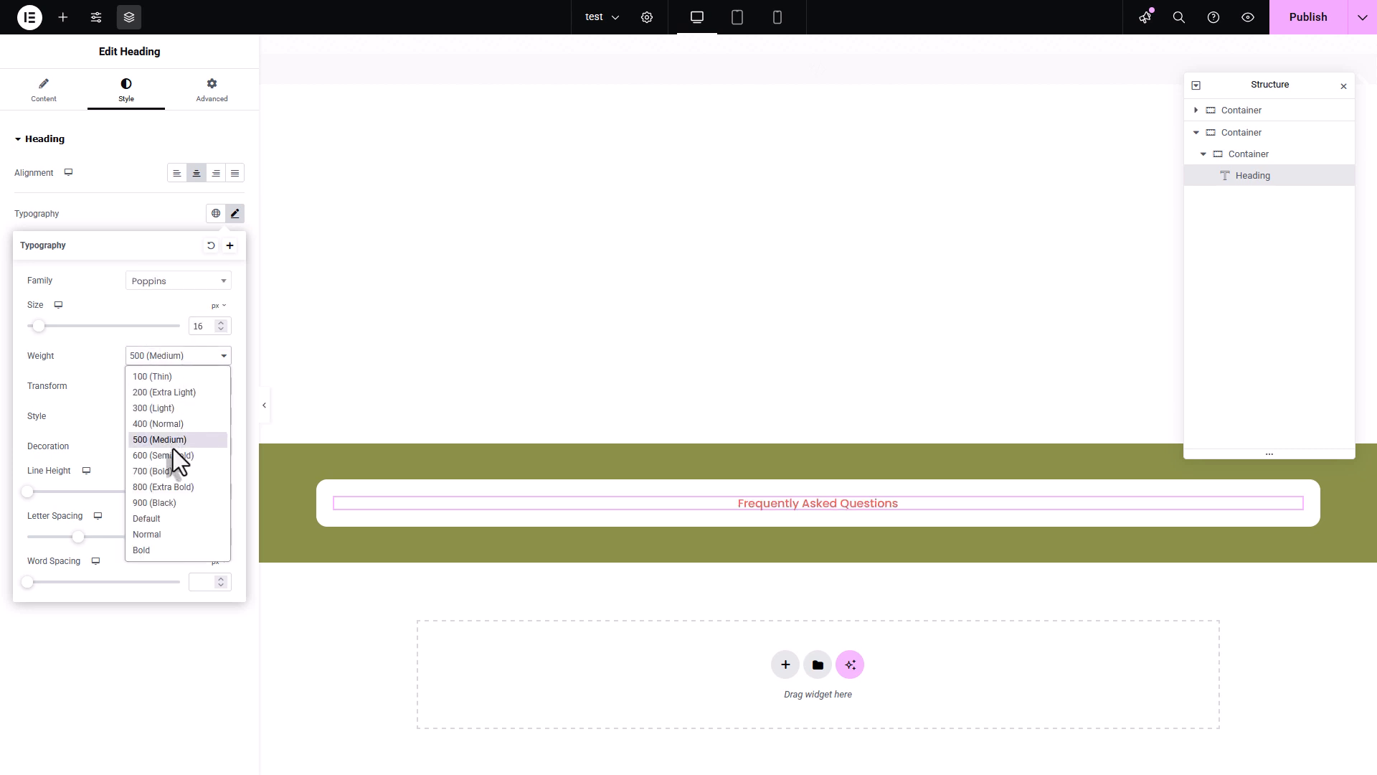
click(183, 456)
double_click(203, 326)
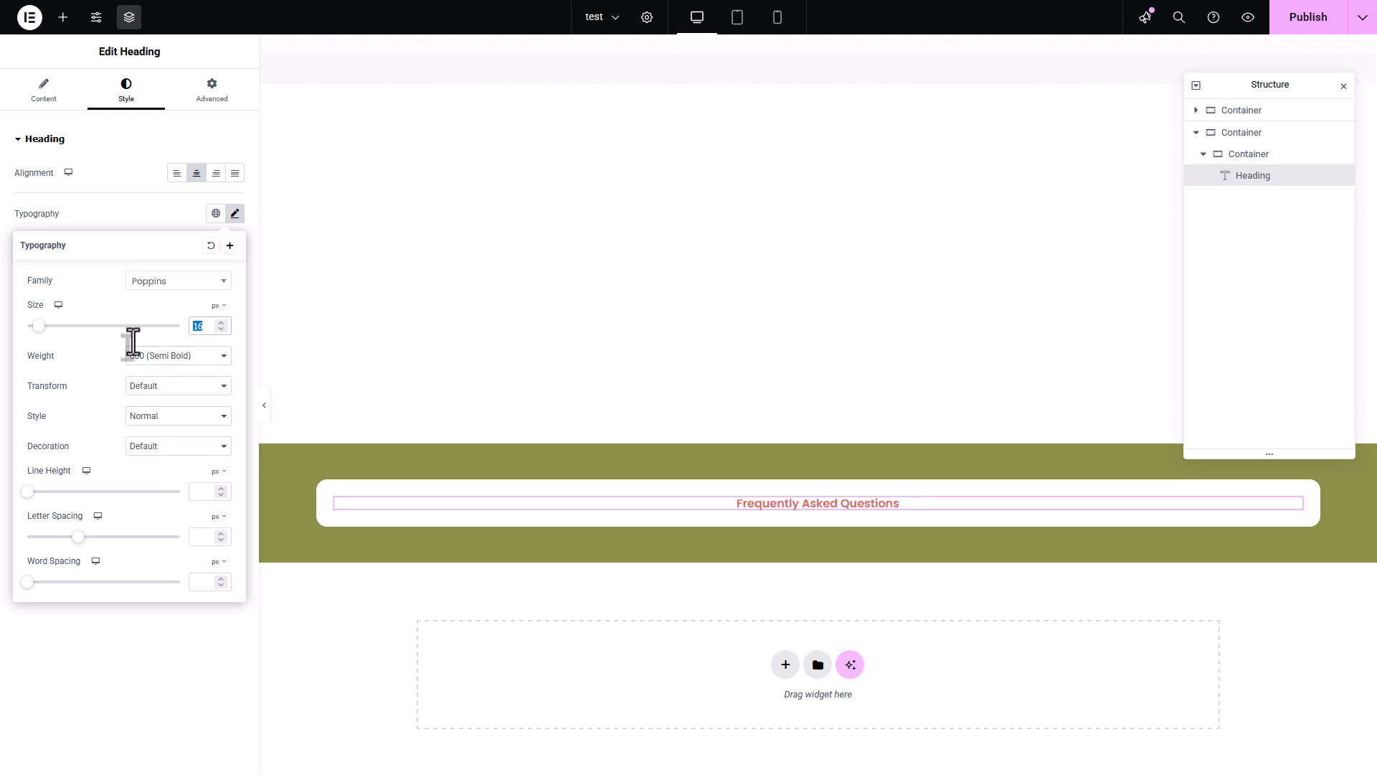
text(42)
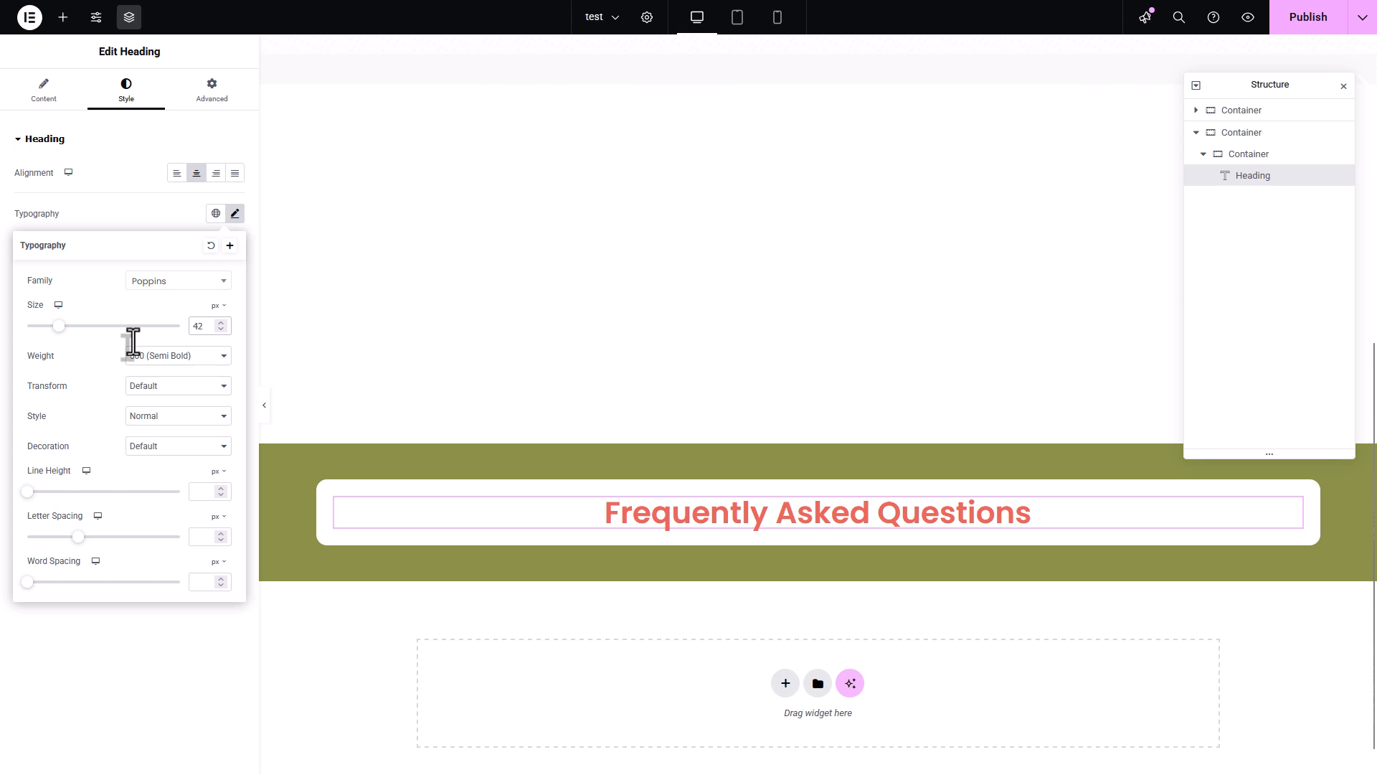
click(163, 209)
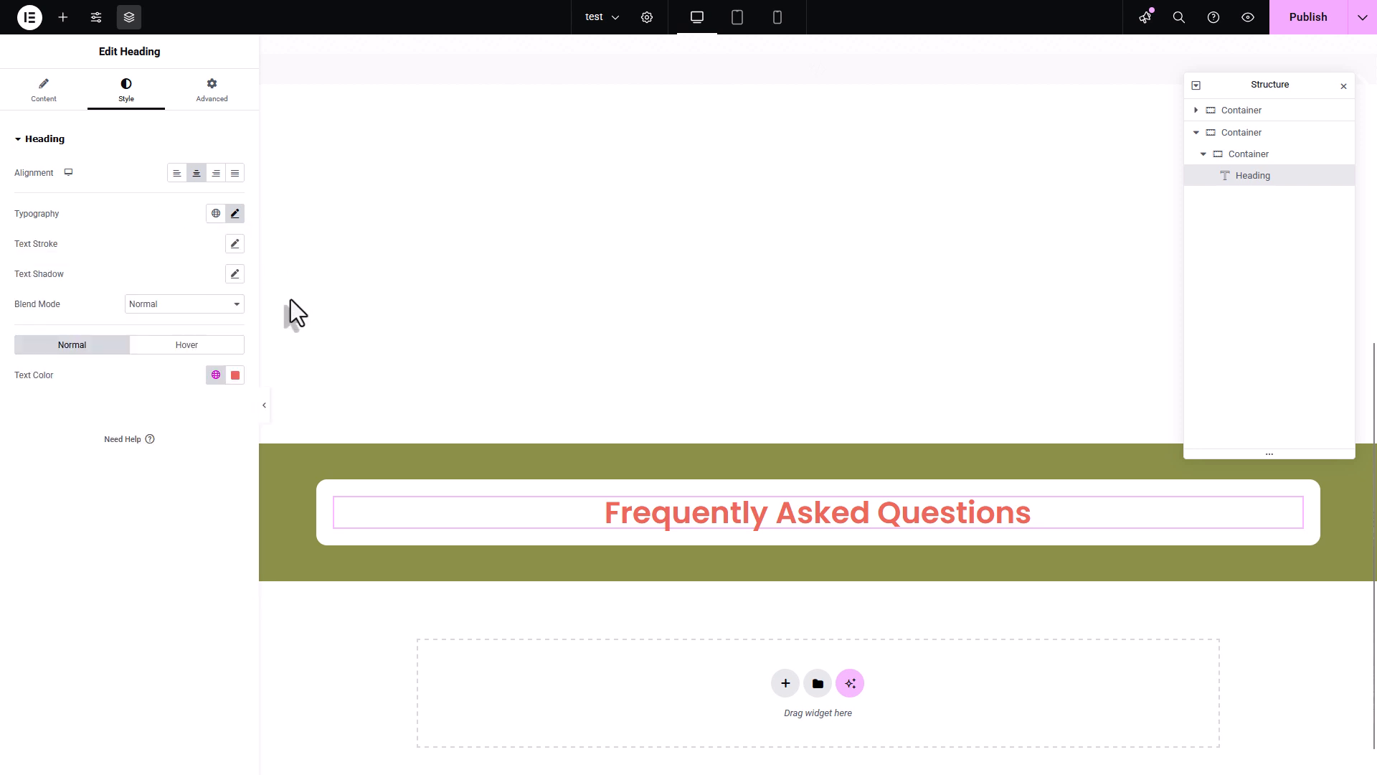
- Apply the dark grey global colour to the heading text
click(216, 375)
click(149, 475)
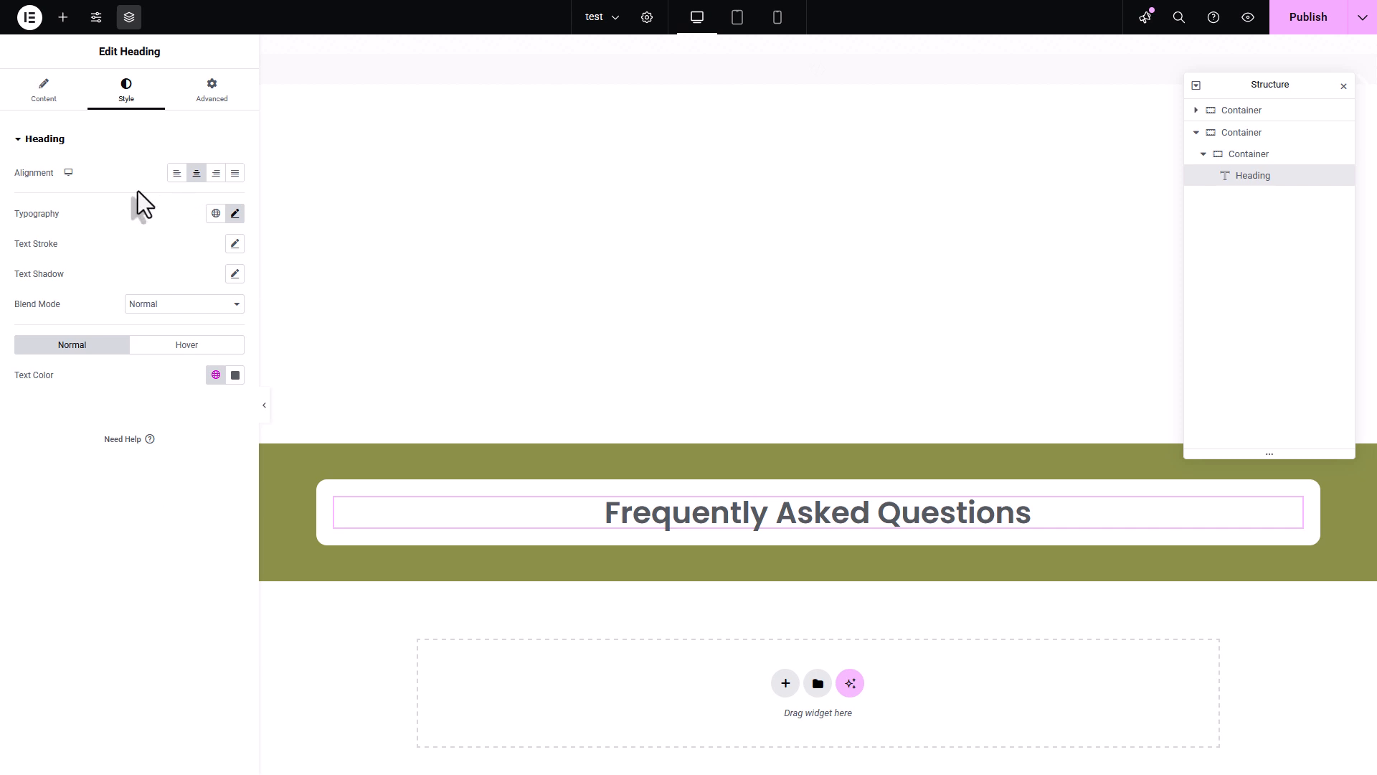
- Add a Divider widget below the heading, with a width of 100 px and center alignment
click(63, 18)
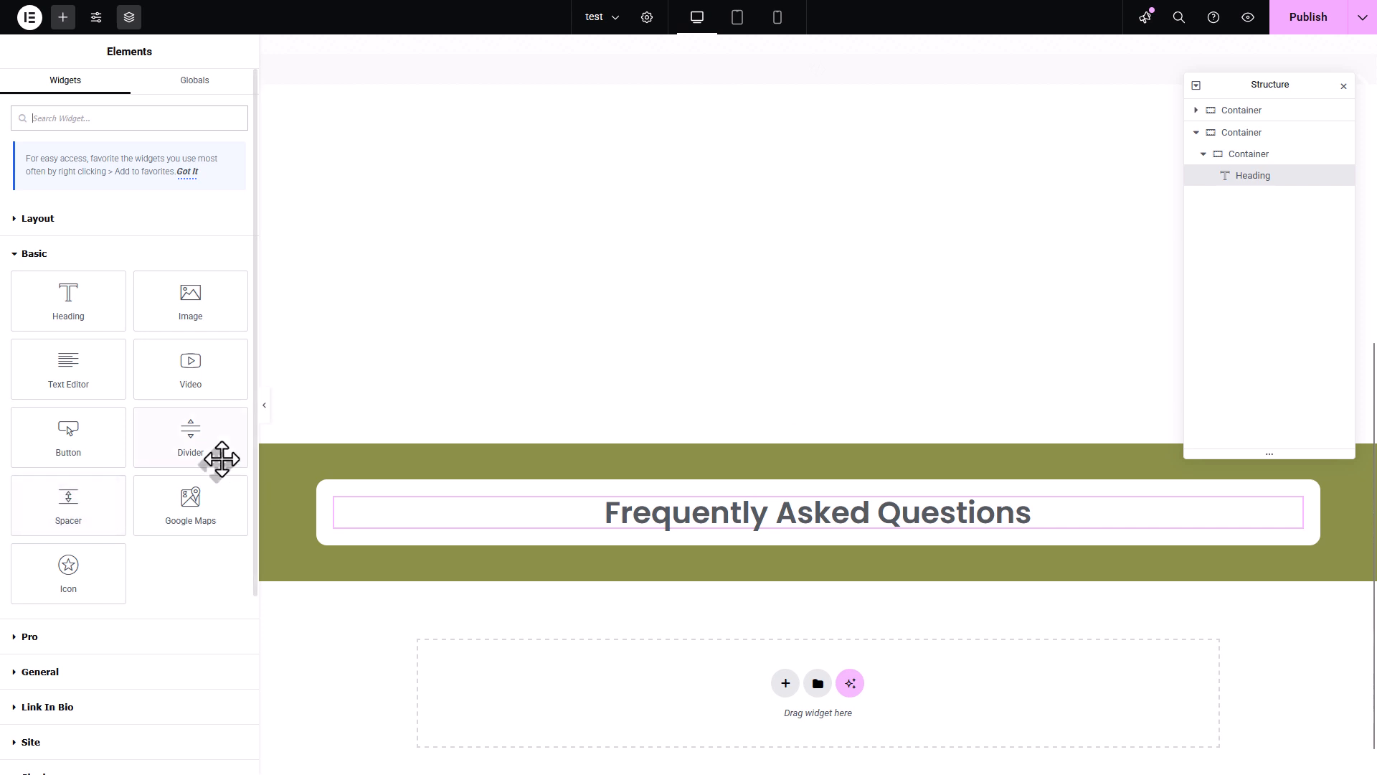
drag(187, 433, 795, 539)
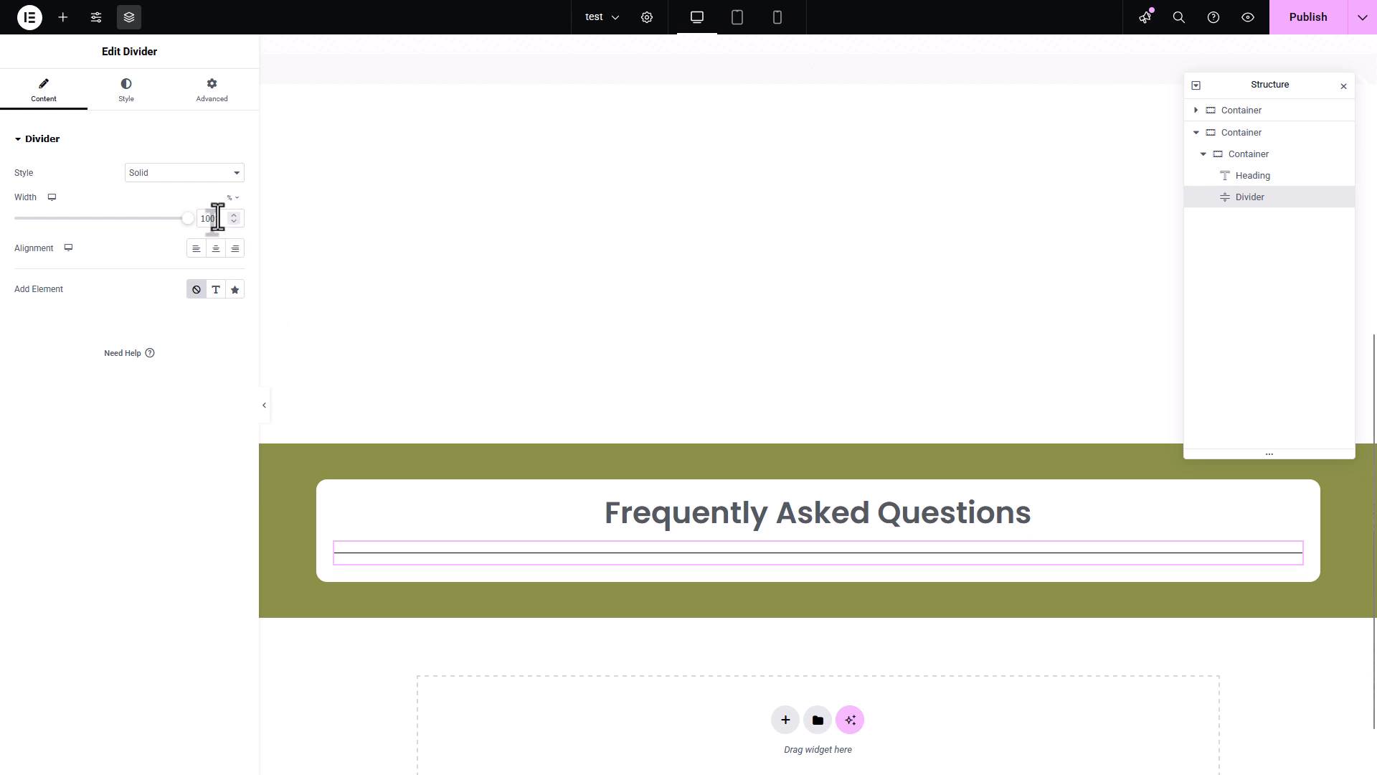
drag(217, 217, 153, 217)
text(30)
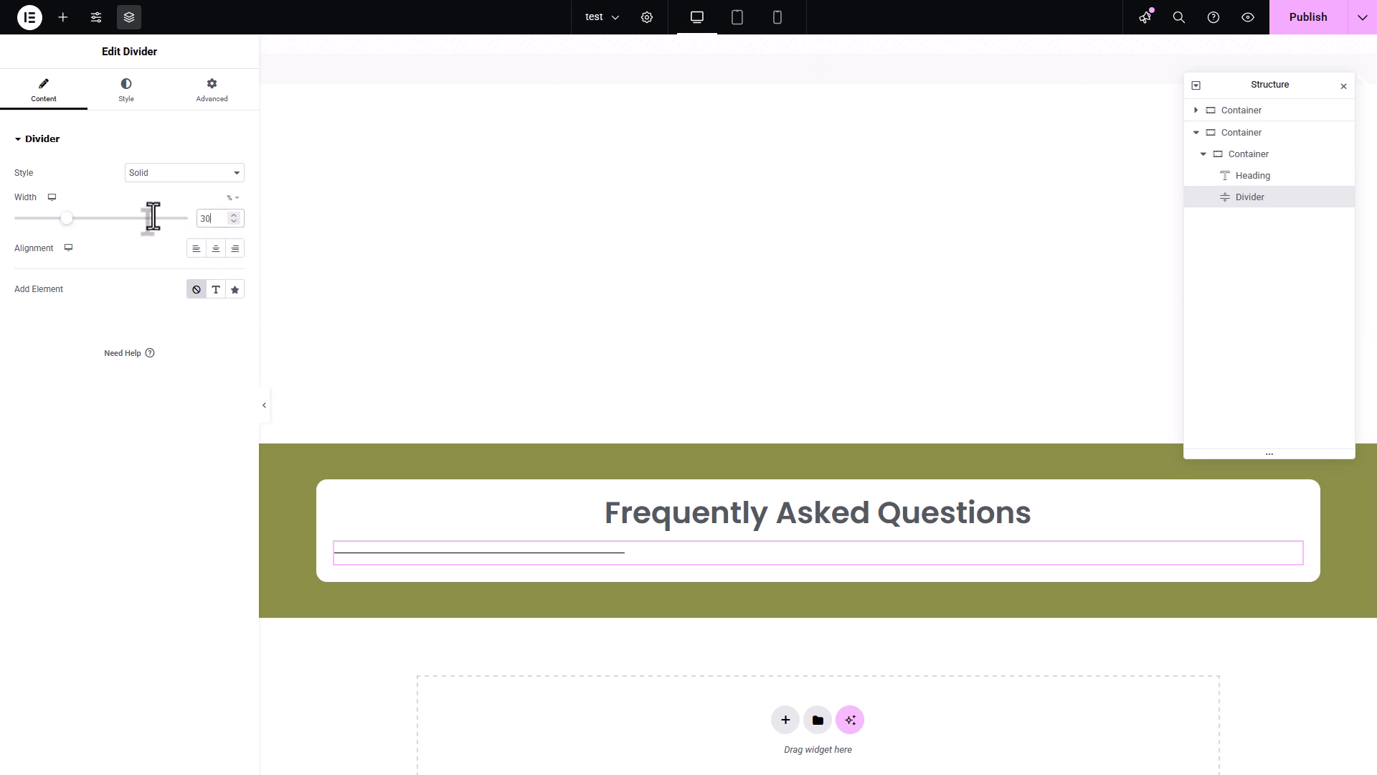
click(231, 198)
click(230, 198)
drag(218, 219, 154, 230)
text(100)
click(215, 248)
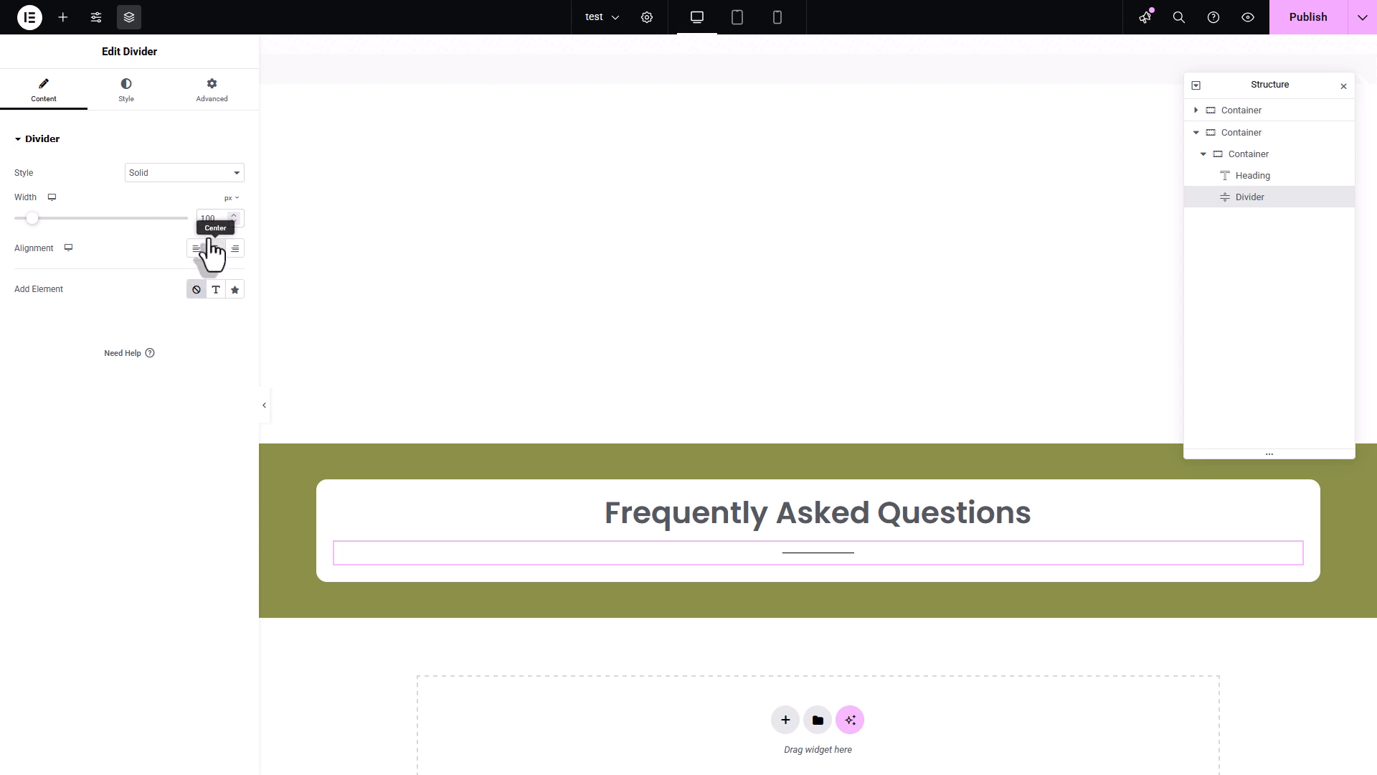
- Apply the global colour color02 to the divider and set its weight to 5 px
click(129, 99)
click(216, 172)
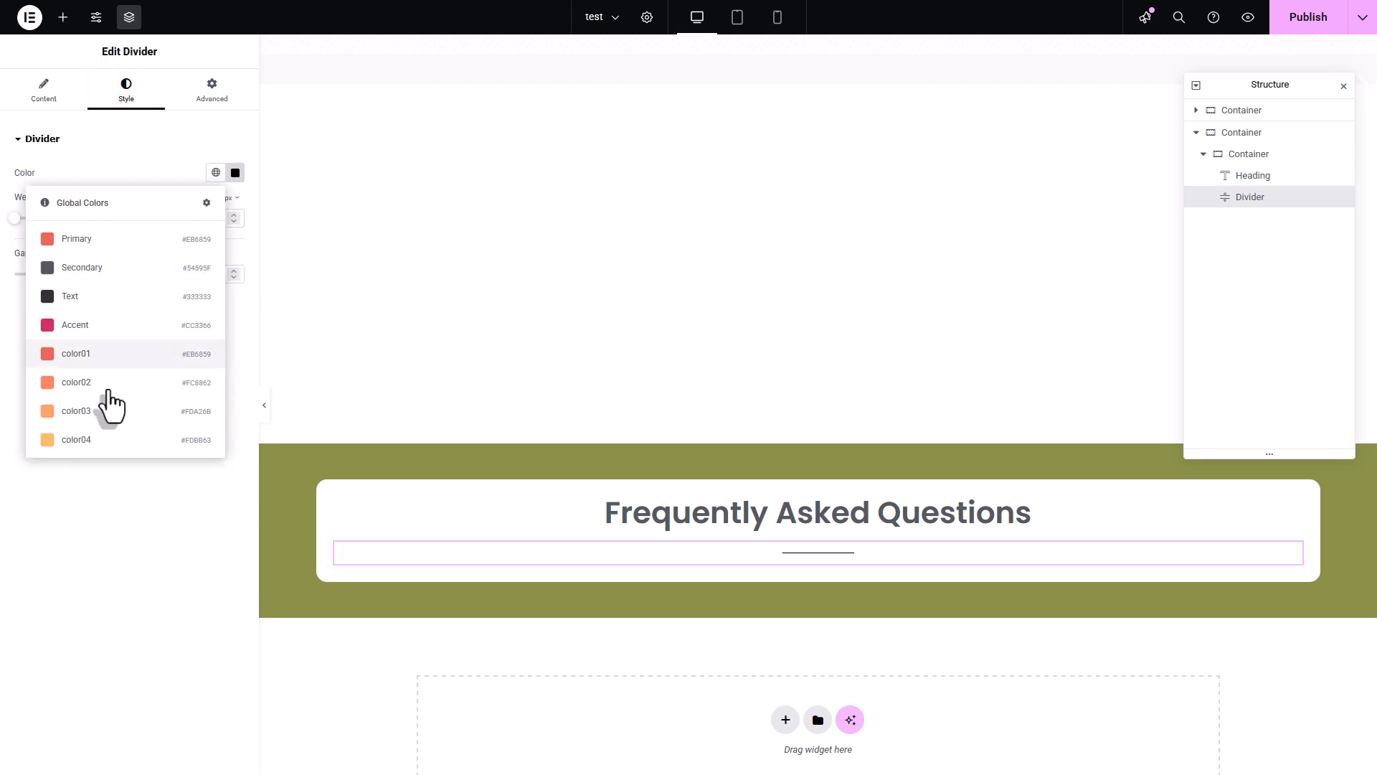
click(99, 398)
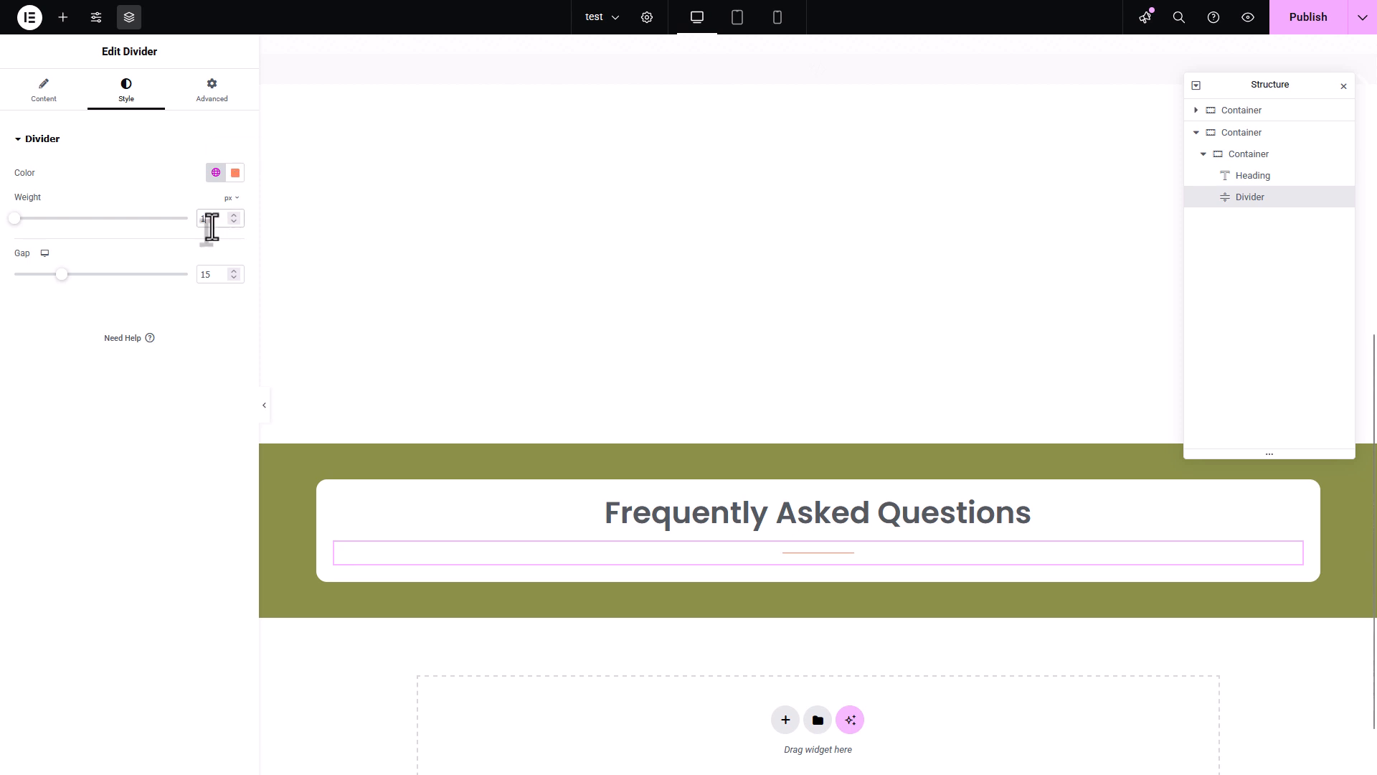
drag(206, 220, 184, 228)
text(5)
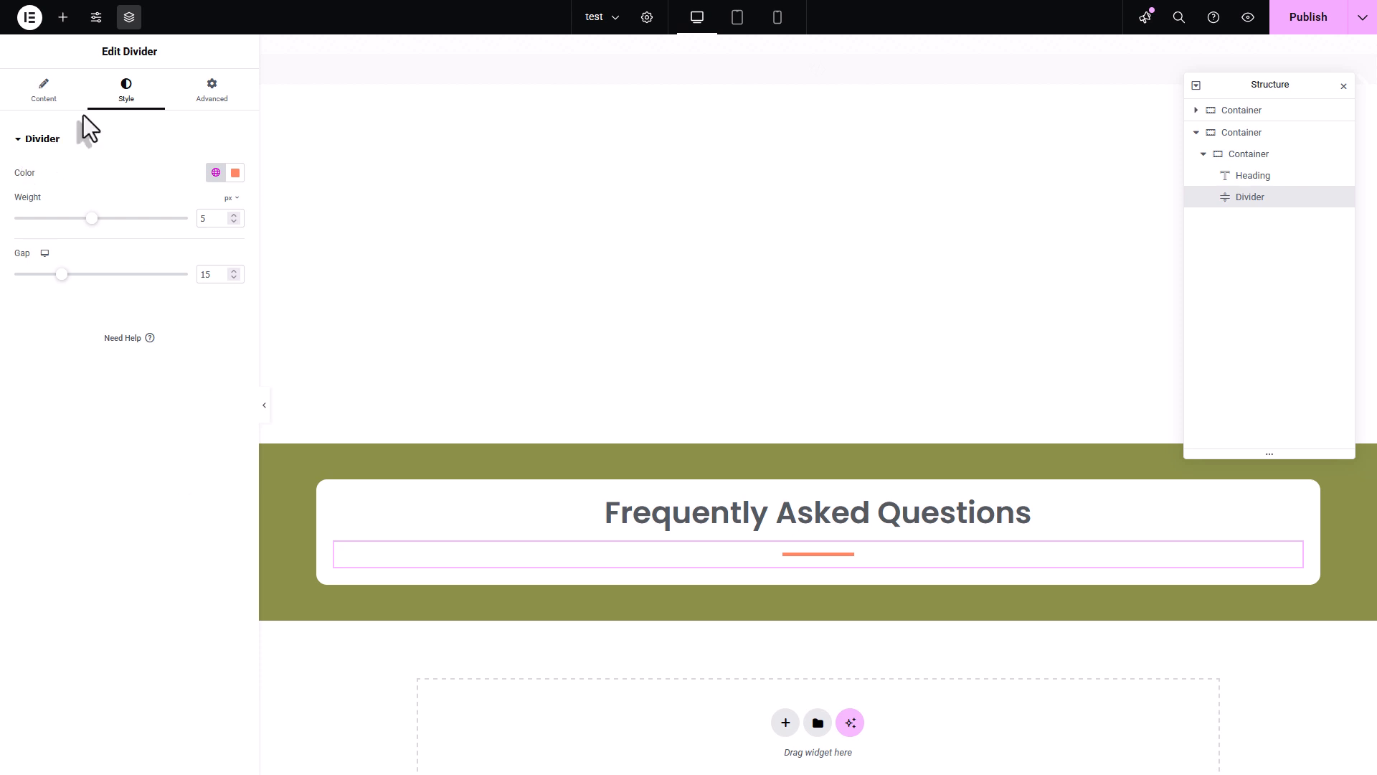
- Set the padding of the white inner container to 50 px on all sides
click(64, 18)
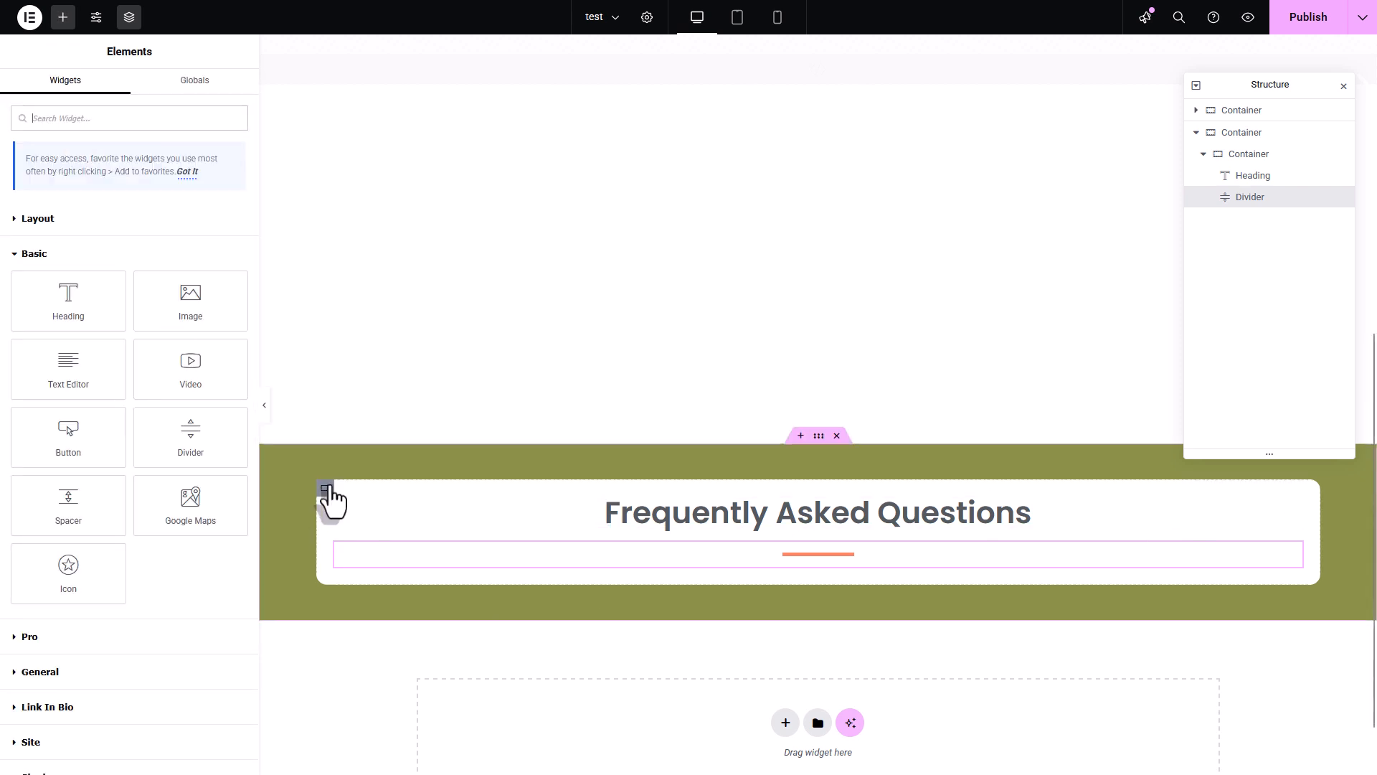
click(326, 490)
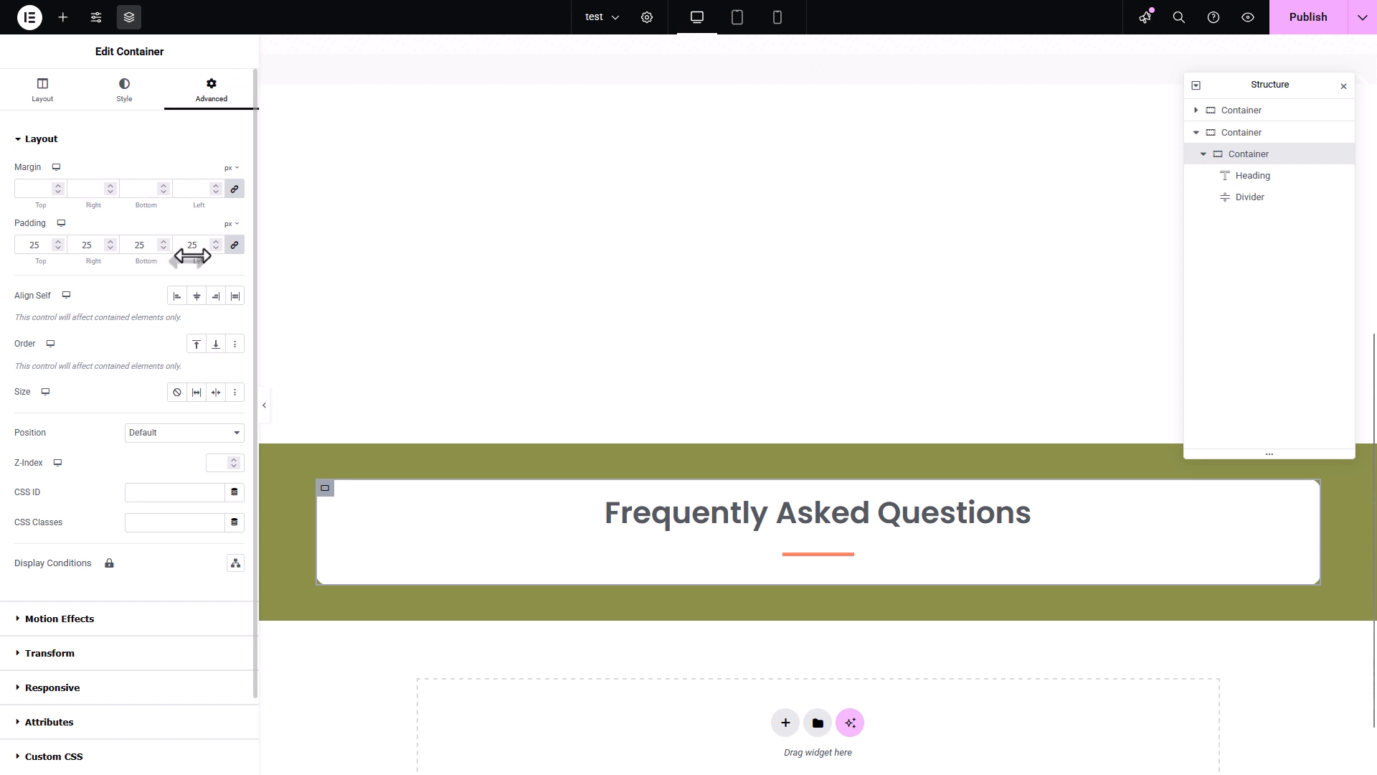
drag(196, 245, 163, 251)
text(50)
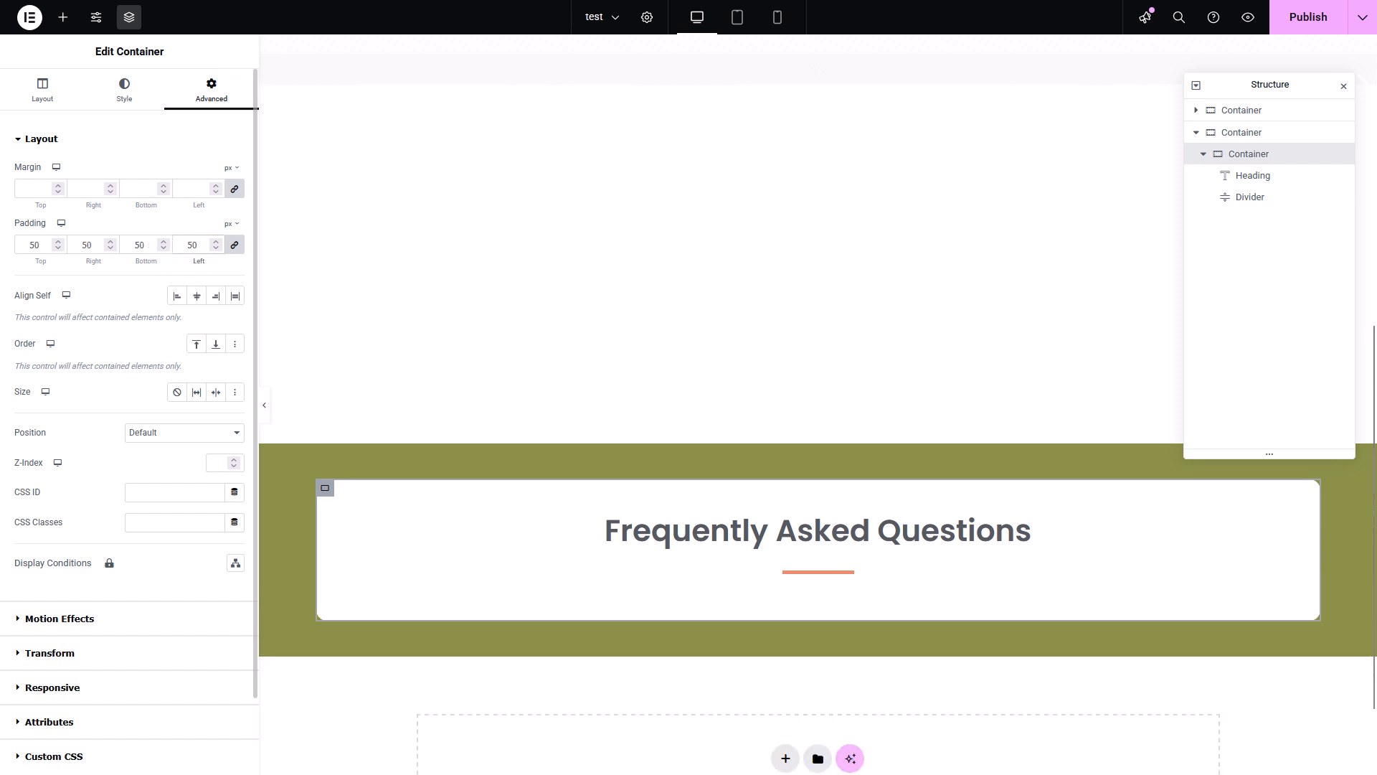
scroll(920, 511, down, 1)
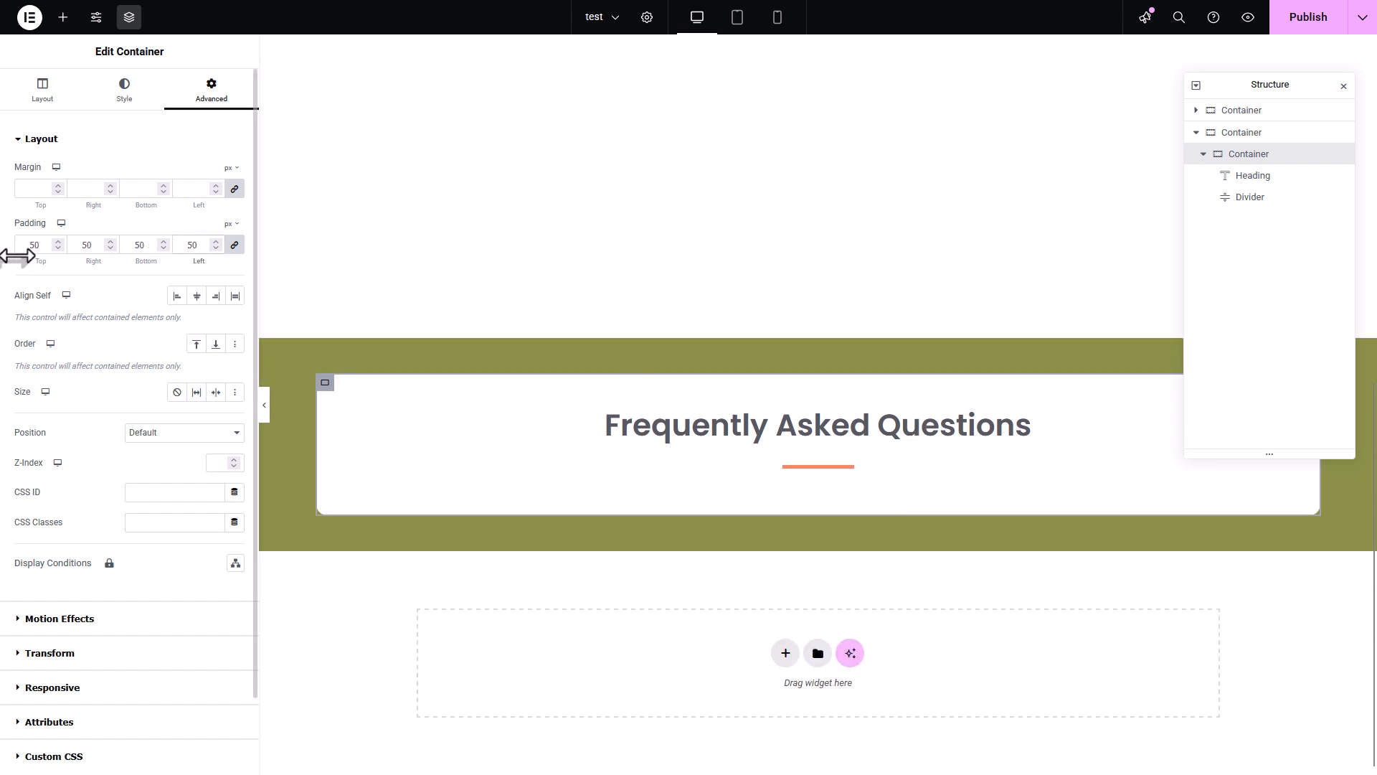
- Add a Text Editor widget to the white inner container and order it below the divider
click(63, 17)
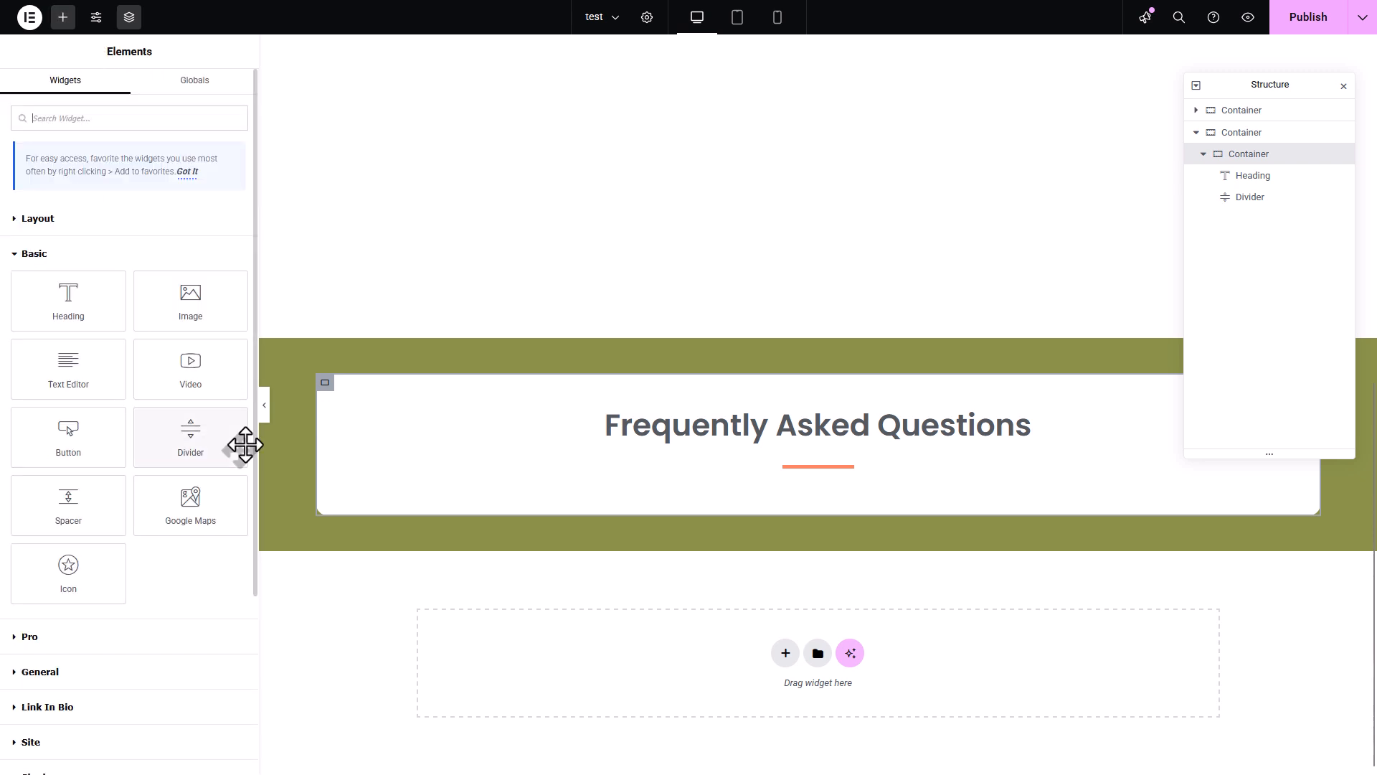
drag(77, 394, 828, 483)
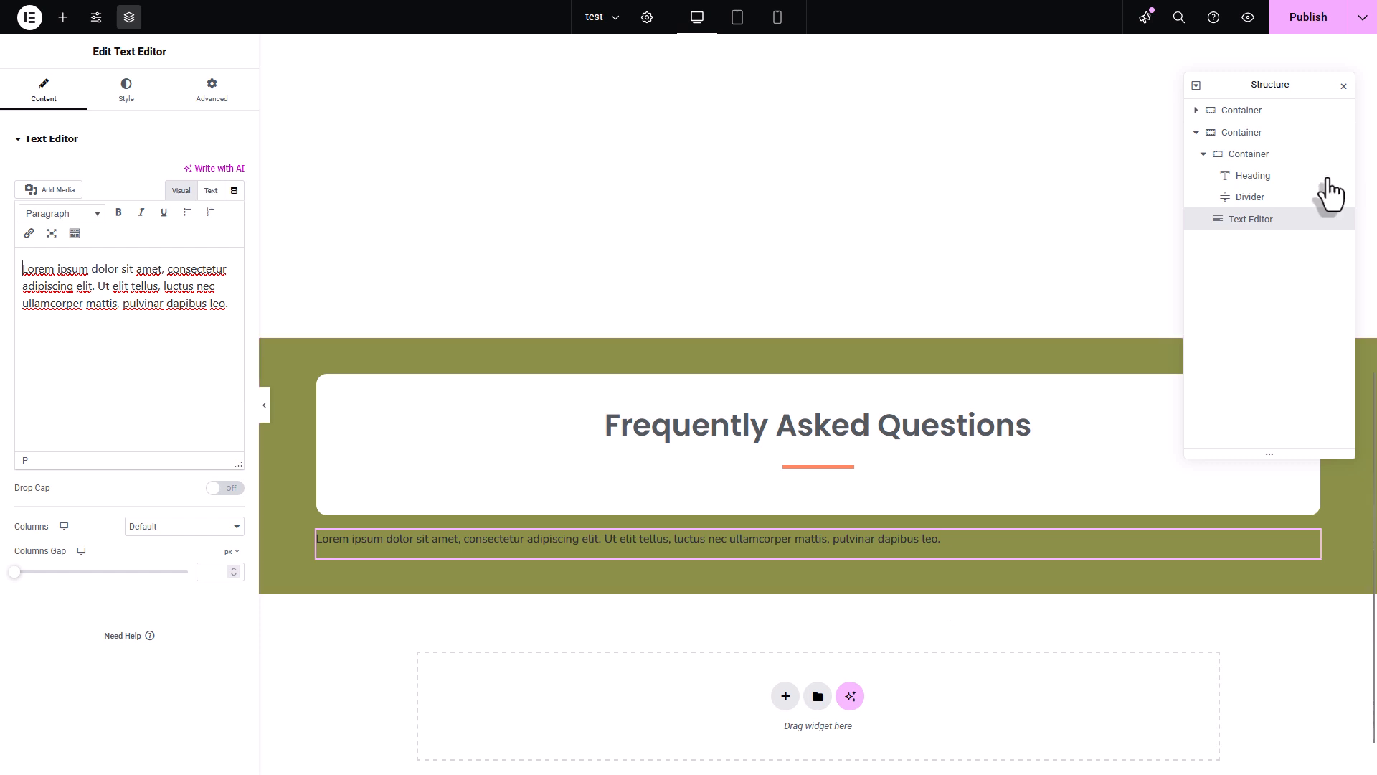
drag(1264, 215, 1356, 273)
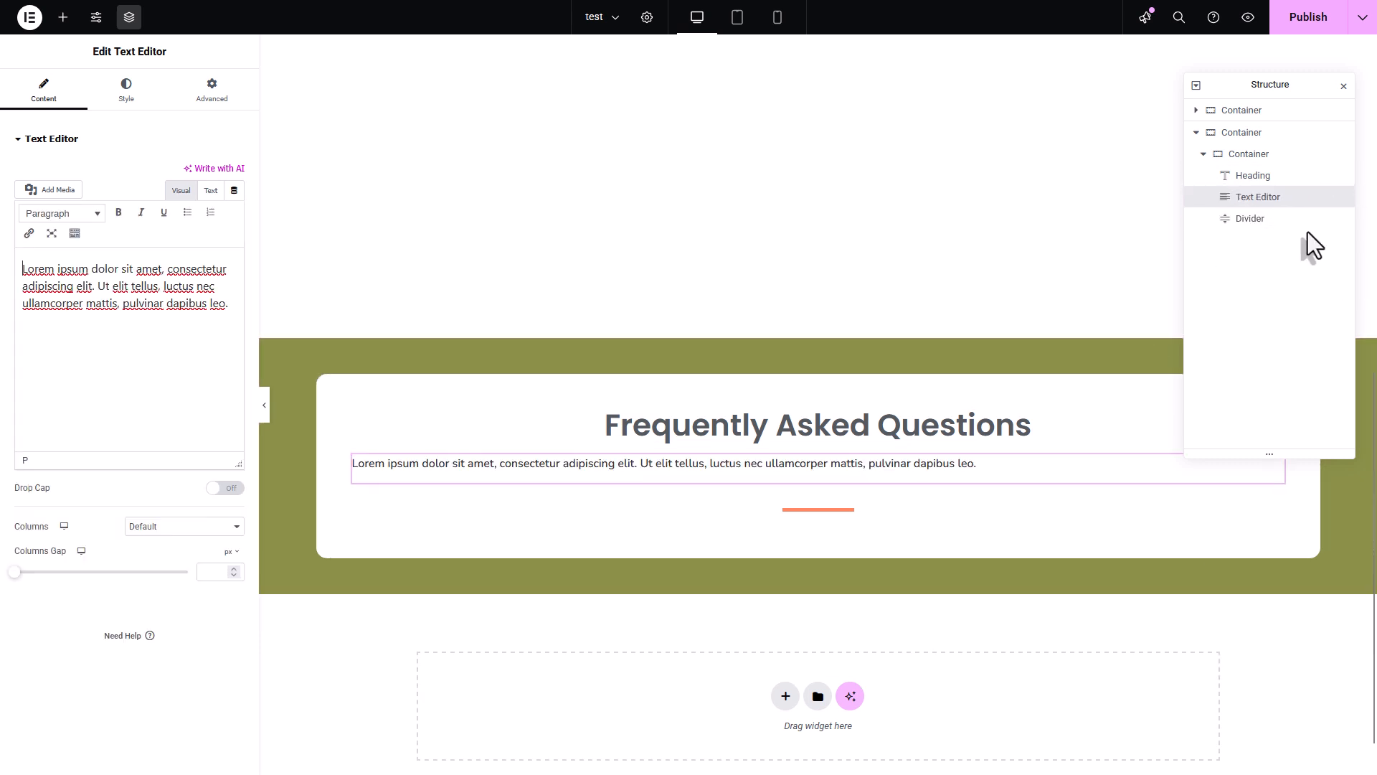
click(1292, 218)
drag(1293, 218, 1298, 198)
- Copy all the question-and-answer text from Notepad and paste it over the Text Editor widget's placeholder content
key(alt+Tab)
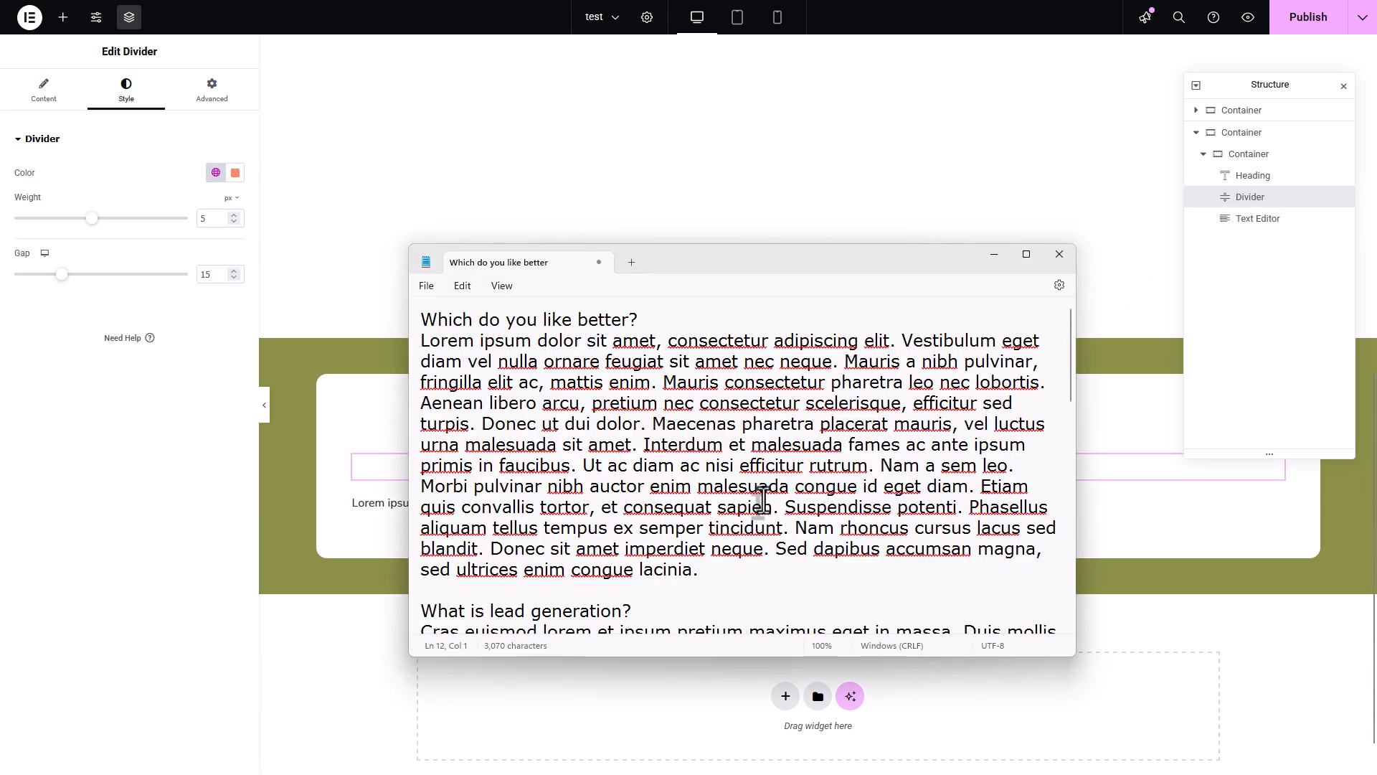
key(ctrl+a)
key(ctrl+c)
key(alt+Tab)
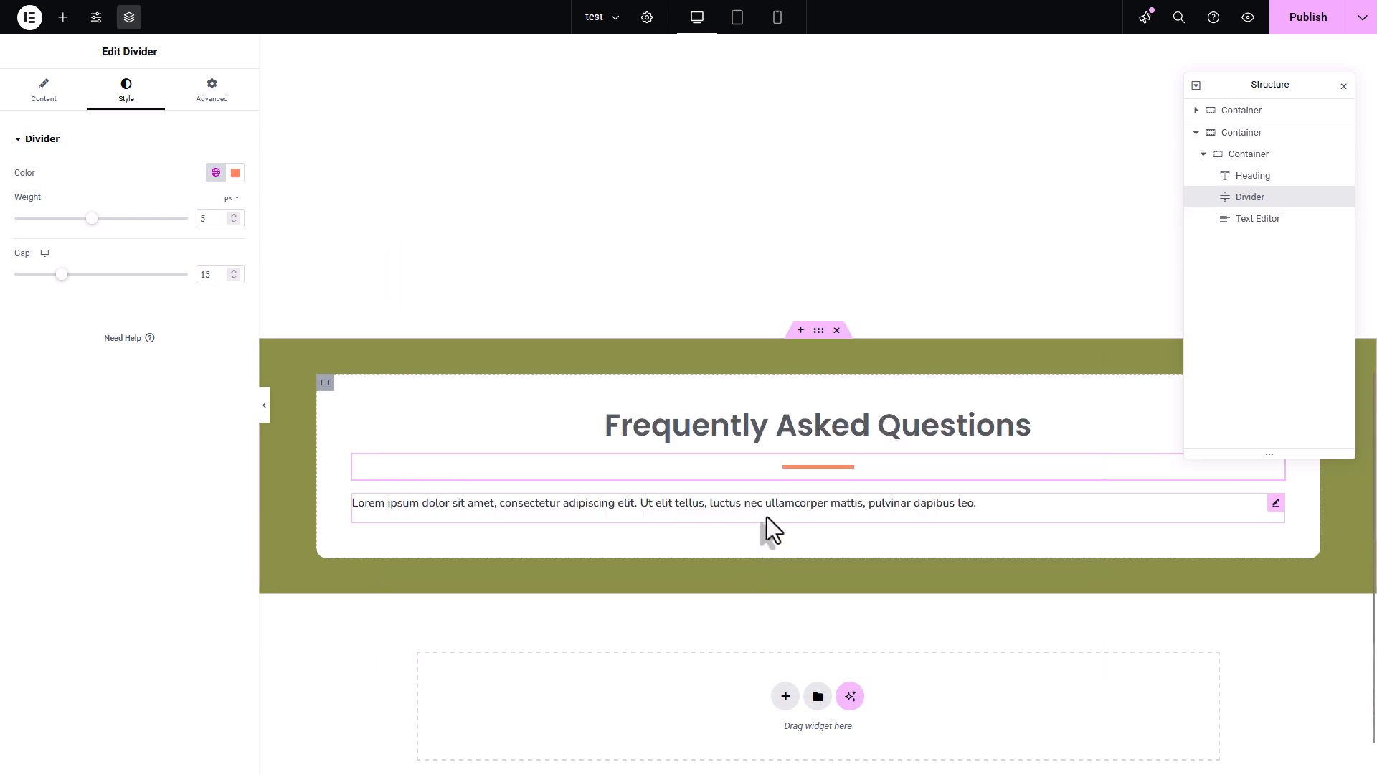
click(766, 500)
click(188, 395)
key(ctrl+a)
key(ctrl+v)
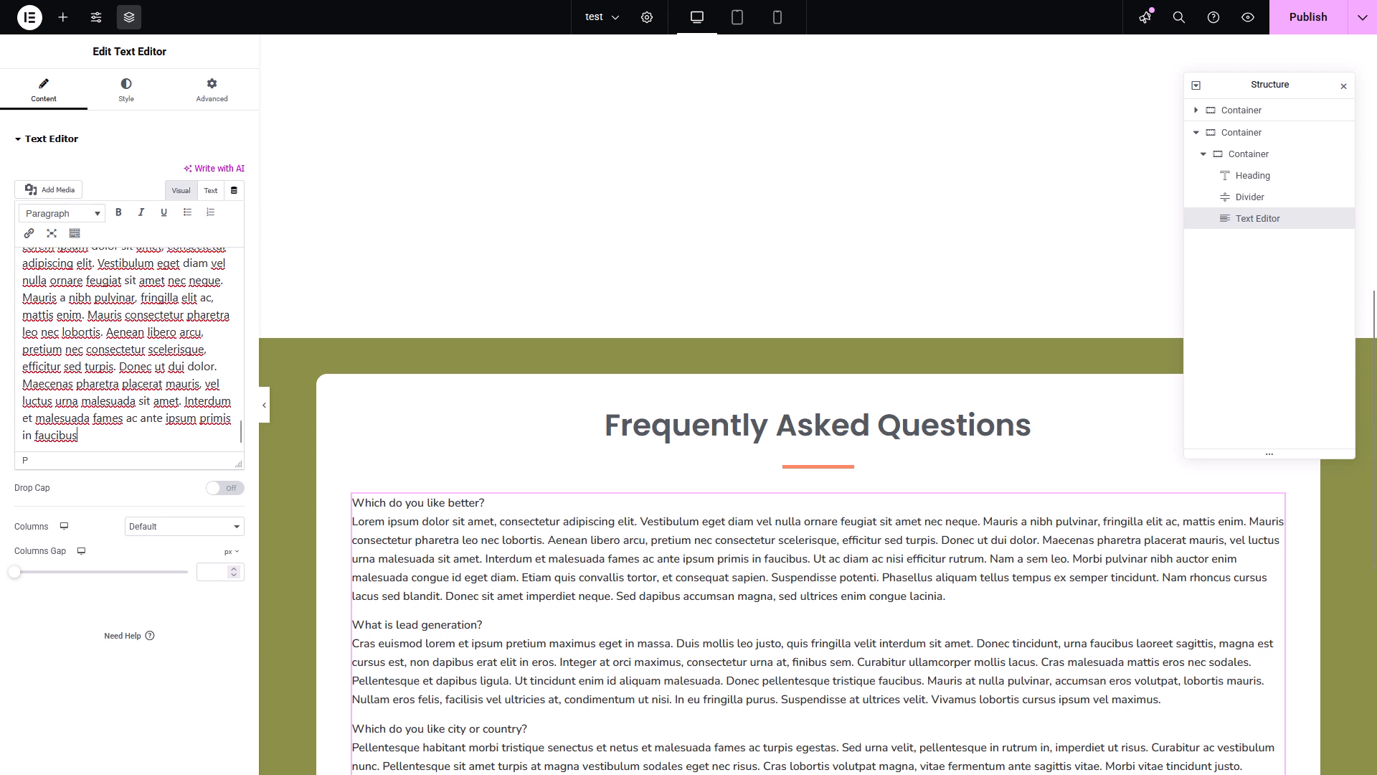
scroll(813, 588, down, 5)
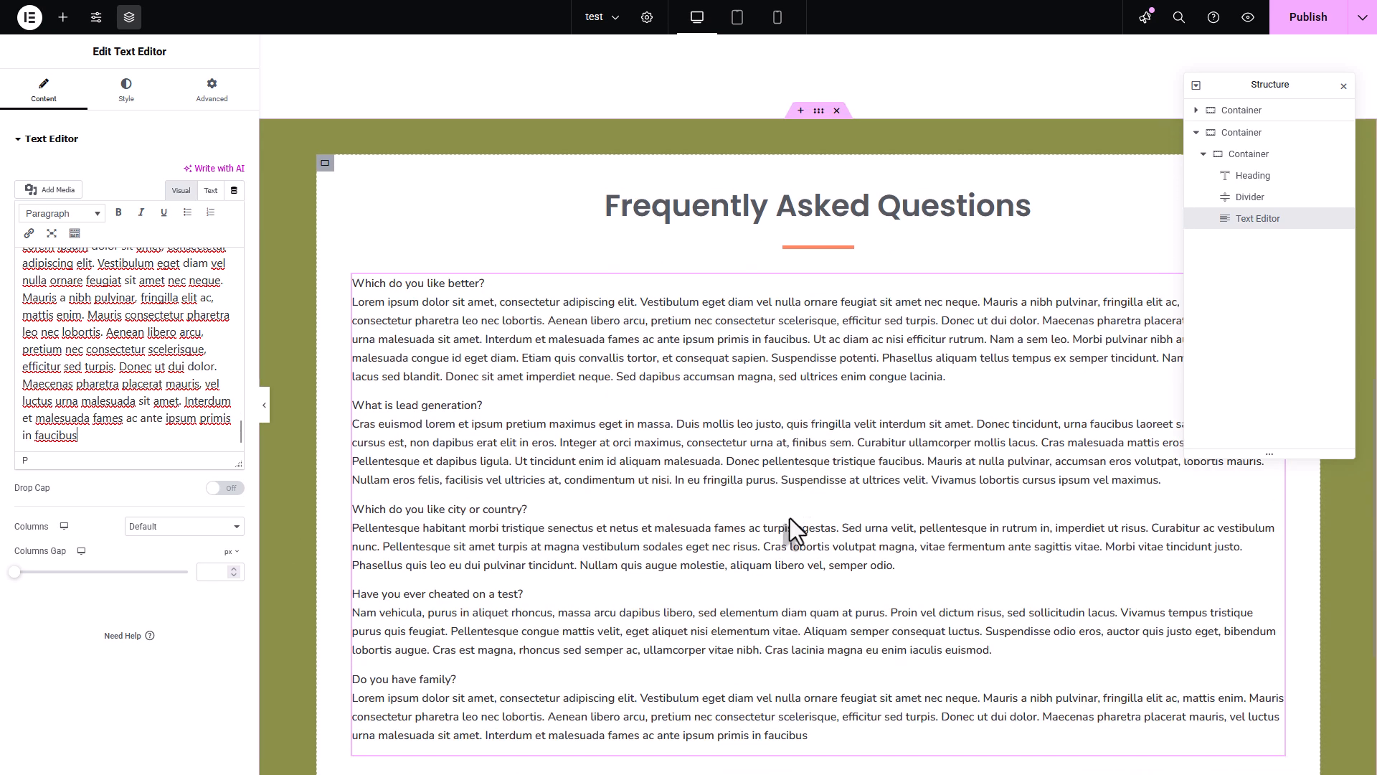
- Add an Accordion widget below the question-and-answer text inside the white container
scroll(712, 569, up, 1)
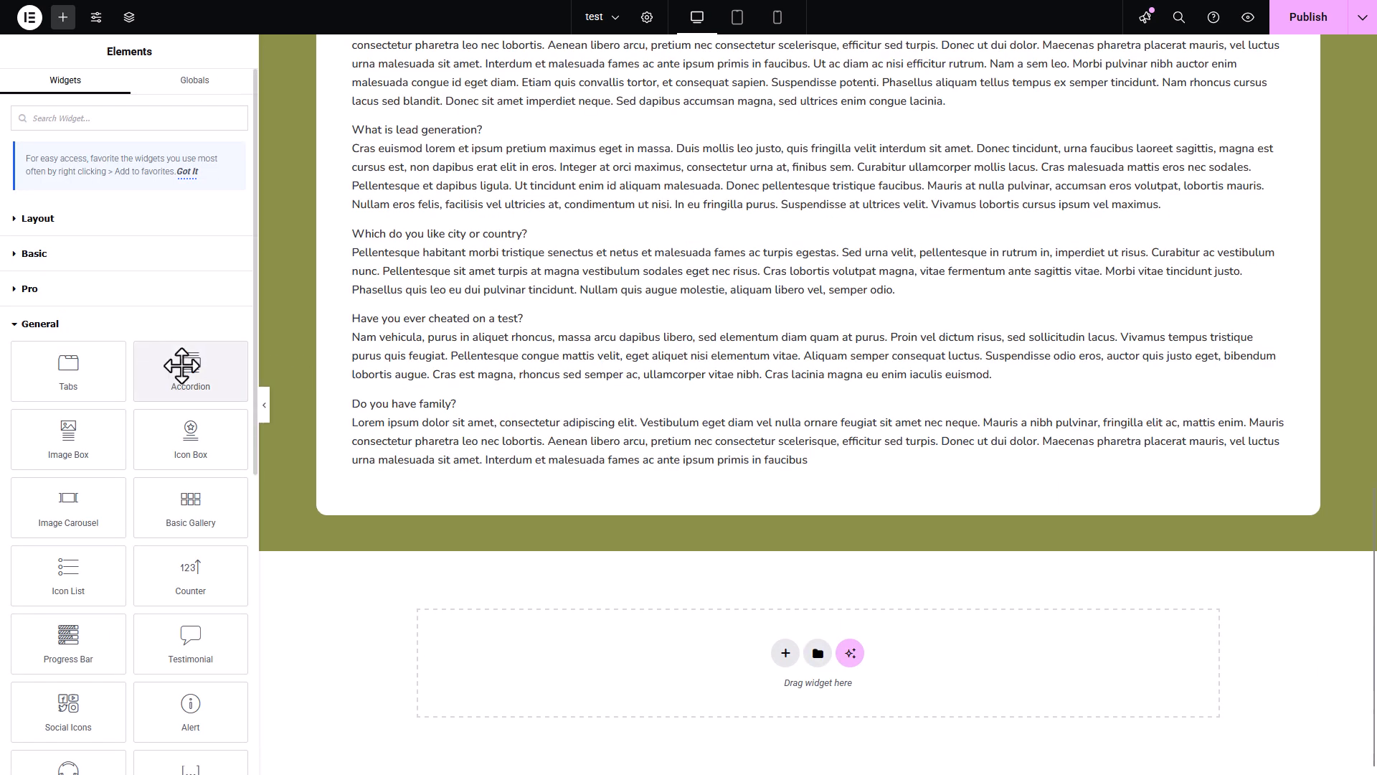
drag(182, 366, 679, 468)
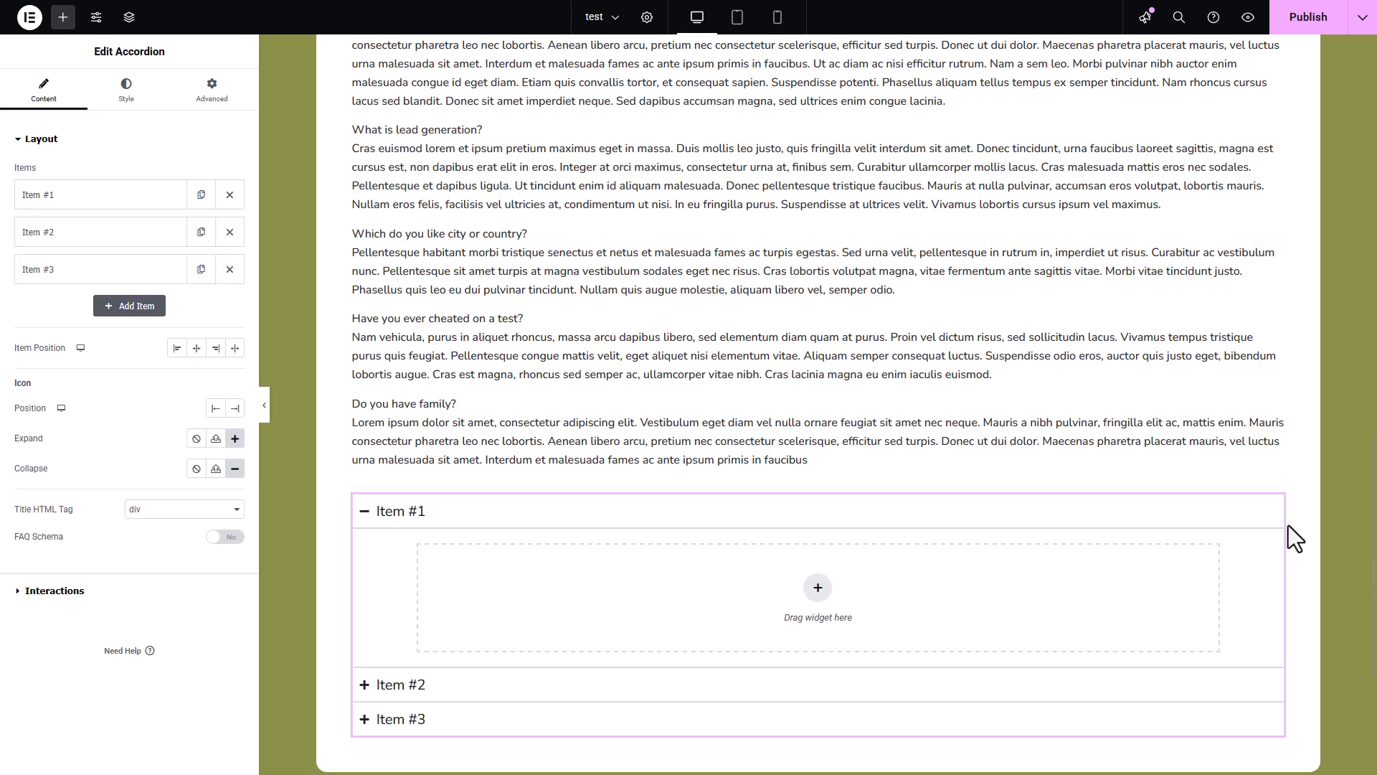
scroll(1302, 528, down, 1)
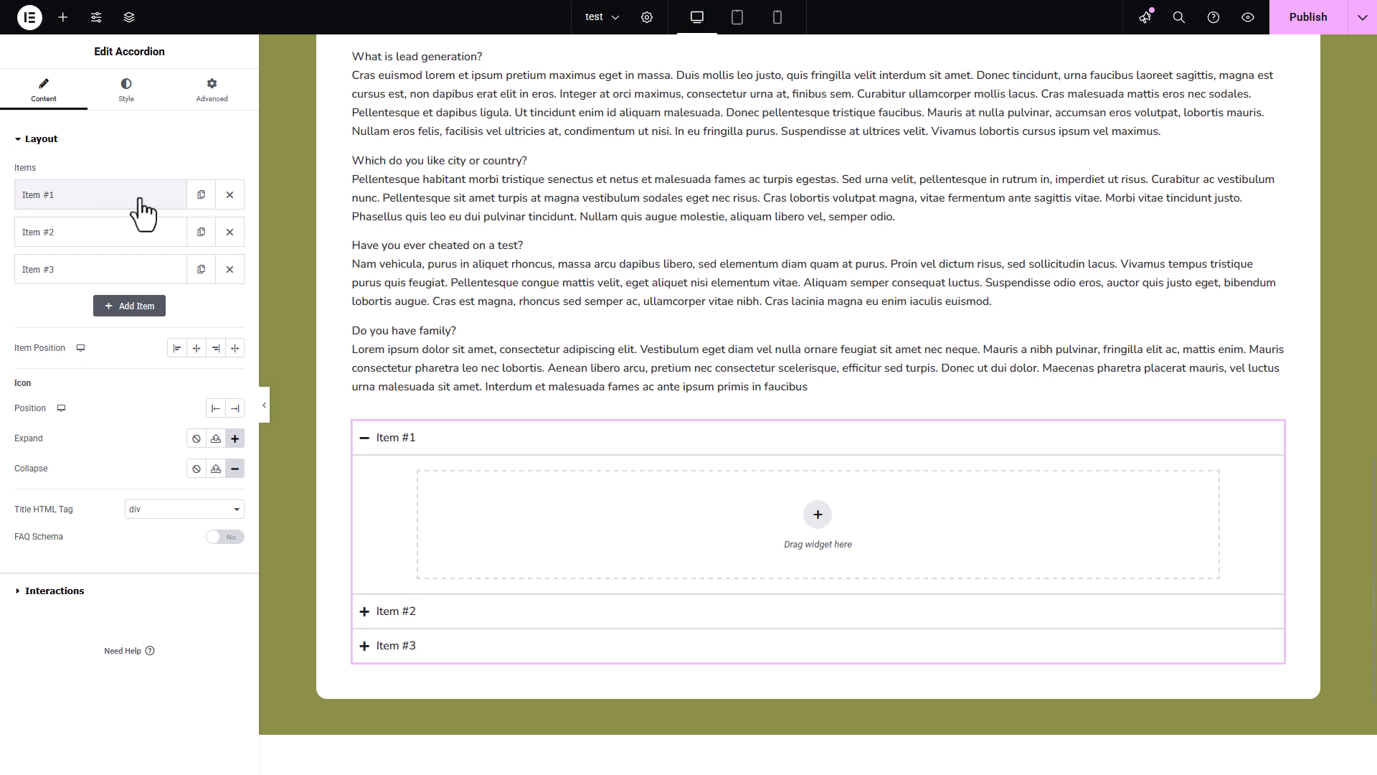
- Set the first accordion item's title to "add your header here"
click(99, 204)
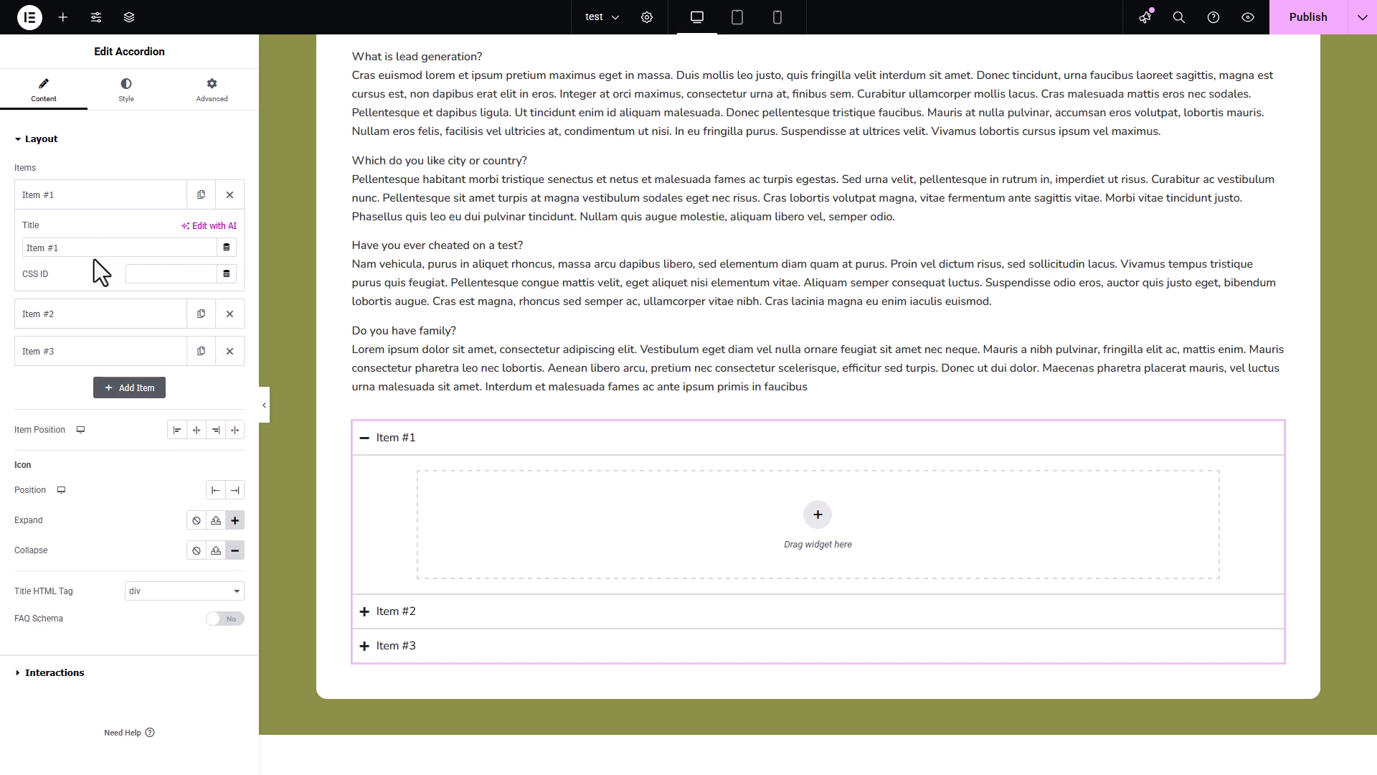
drag(89, 253, 2, 271)
text(add)
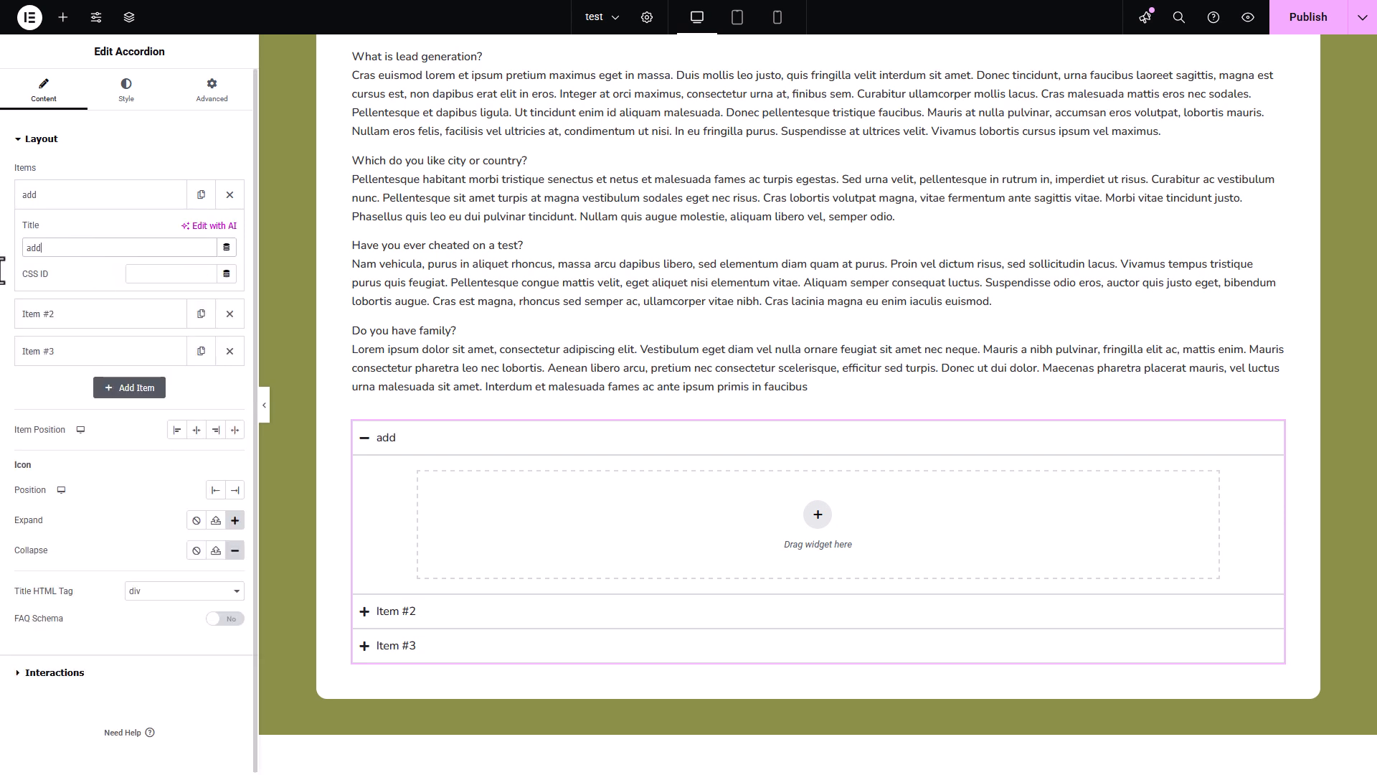
text( your header title)
key(BackSpace)
key(BackSpace)
key(BackSpace)
key(BackSpace)
key(BackSpace)
key(BackSpace)
key(BackSpace)
text(r here)
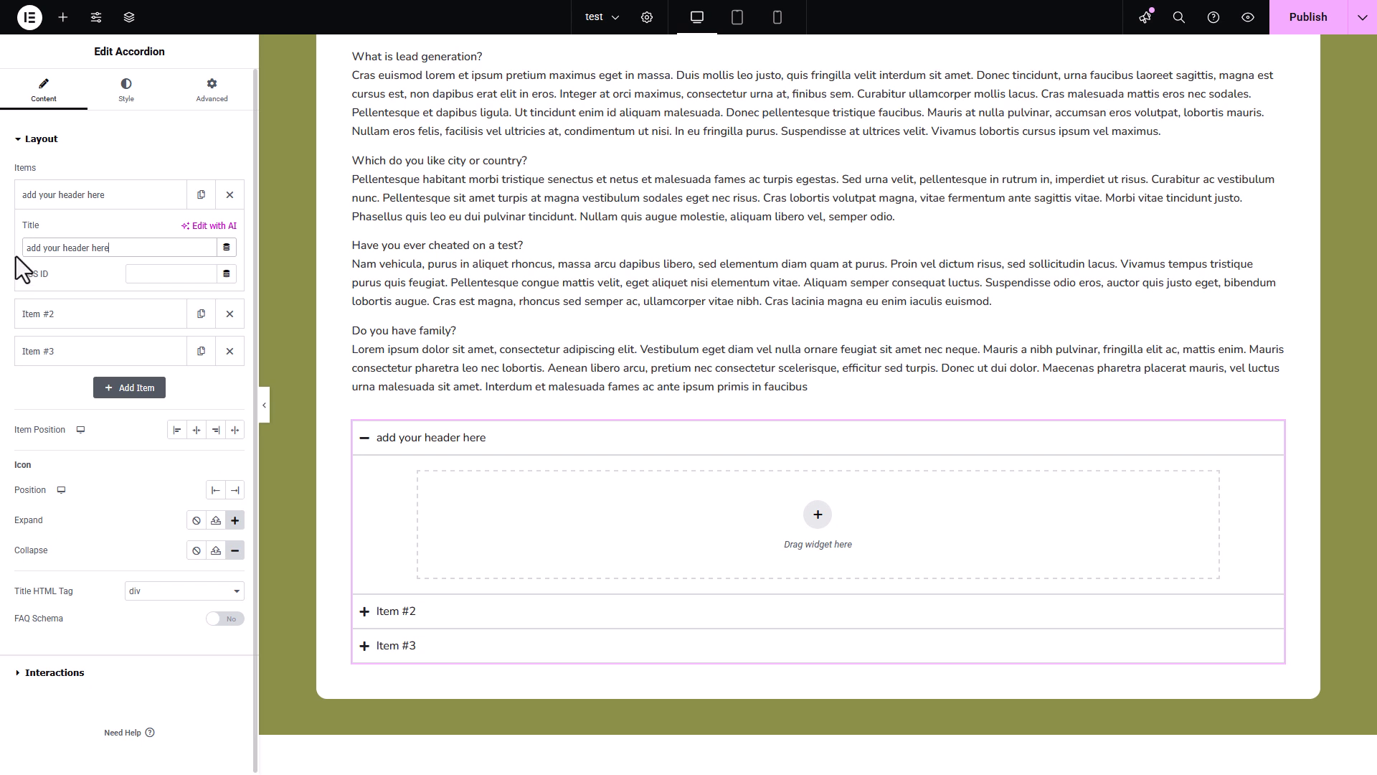
click(145, 203)
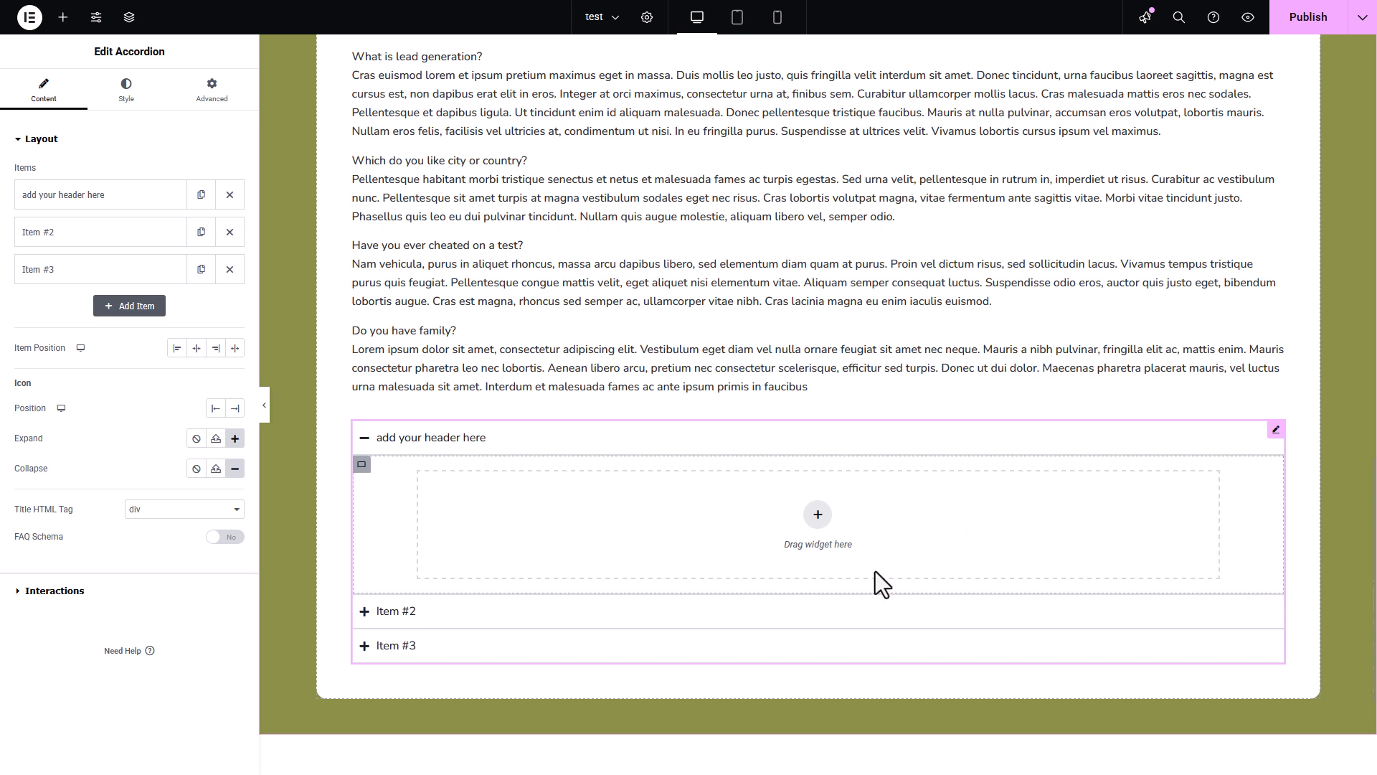
- Add a Text Editor widget inside the content area of the first accordion item
click(818, 515)
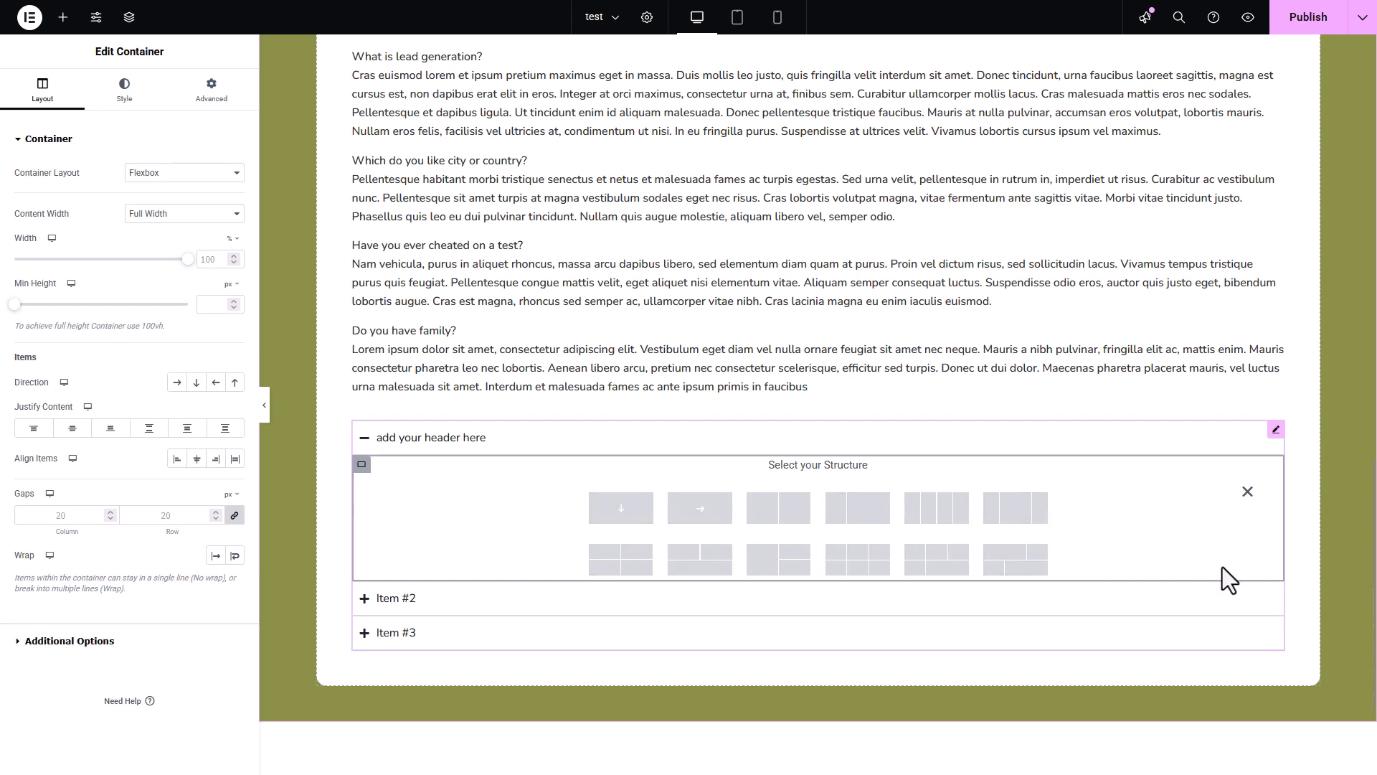
click(1248, 492)
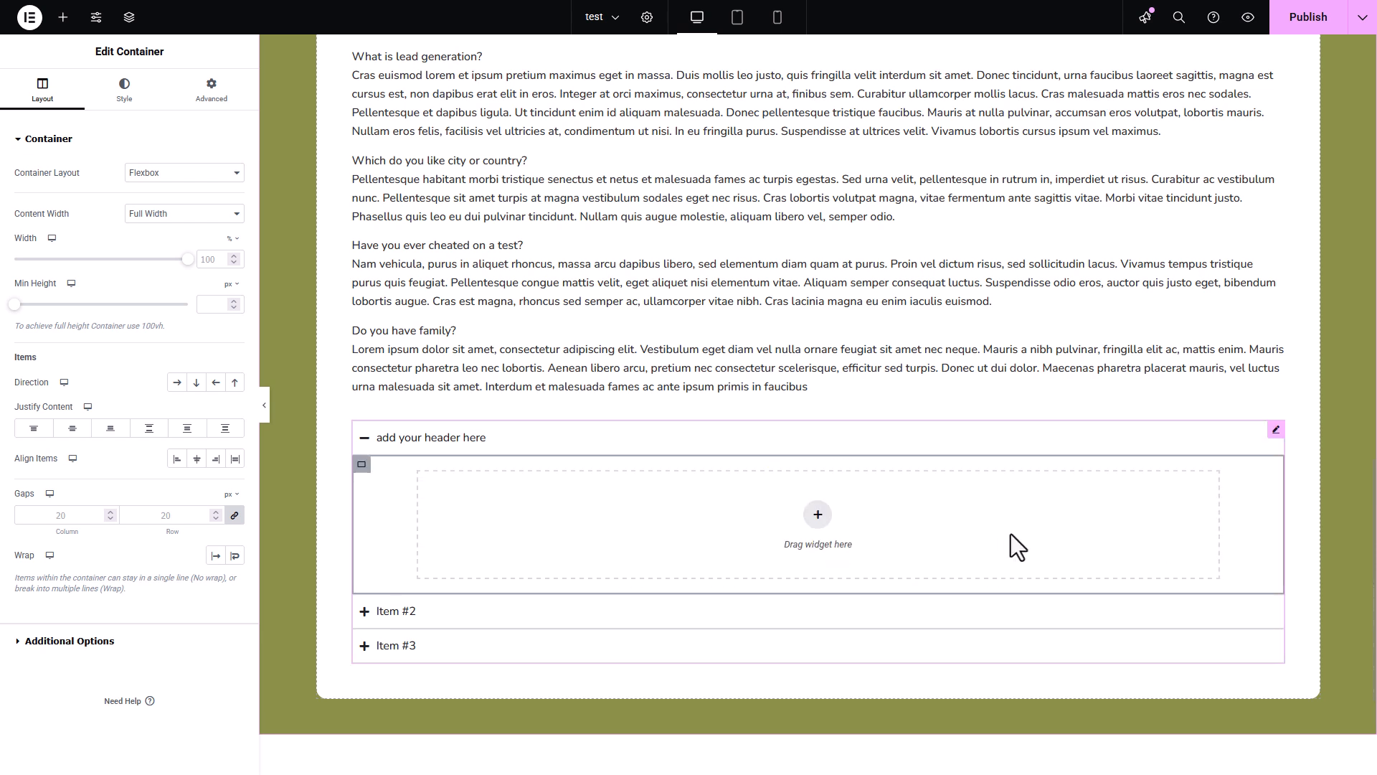
click(63, 17)
click(57, 257)
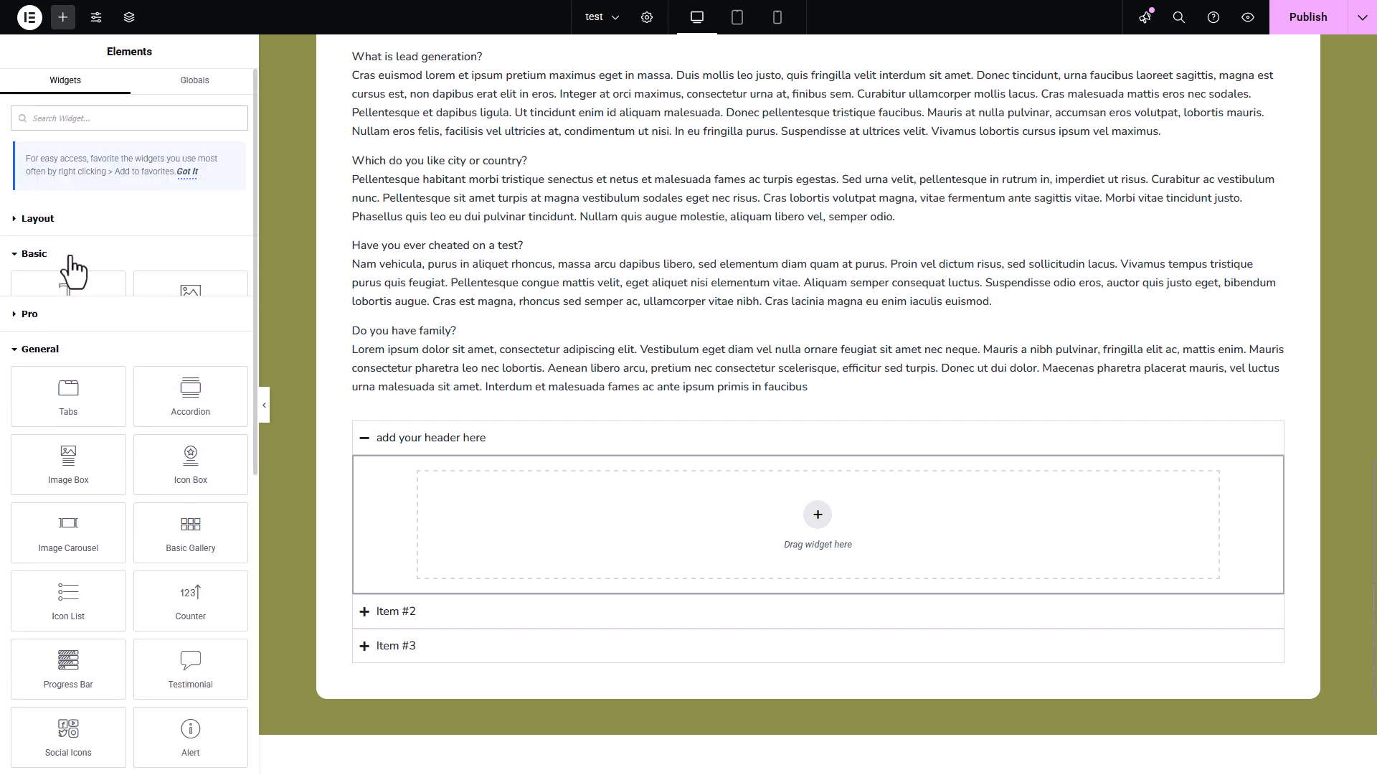
drag(85, 372, 690, 527)
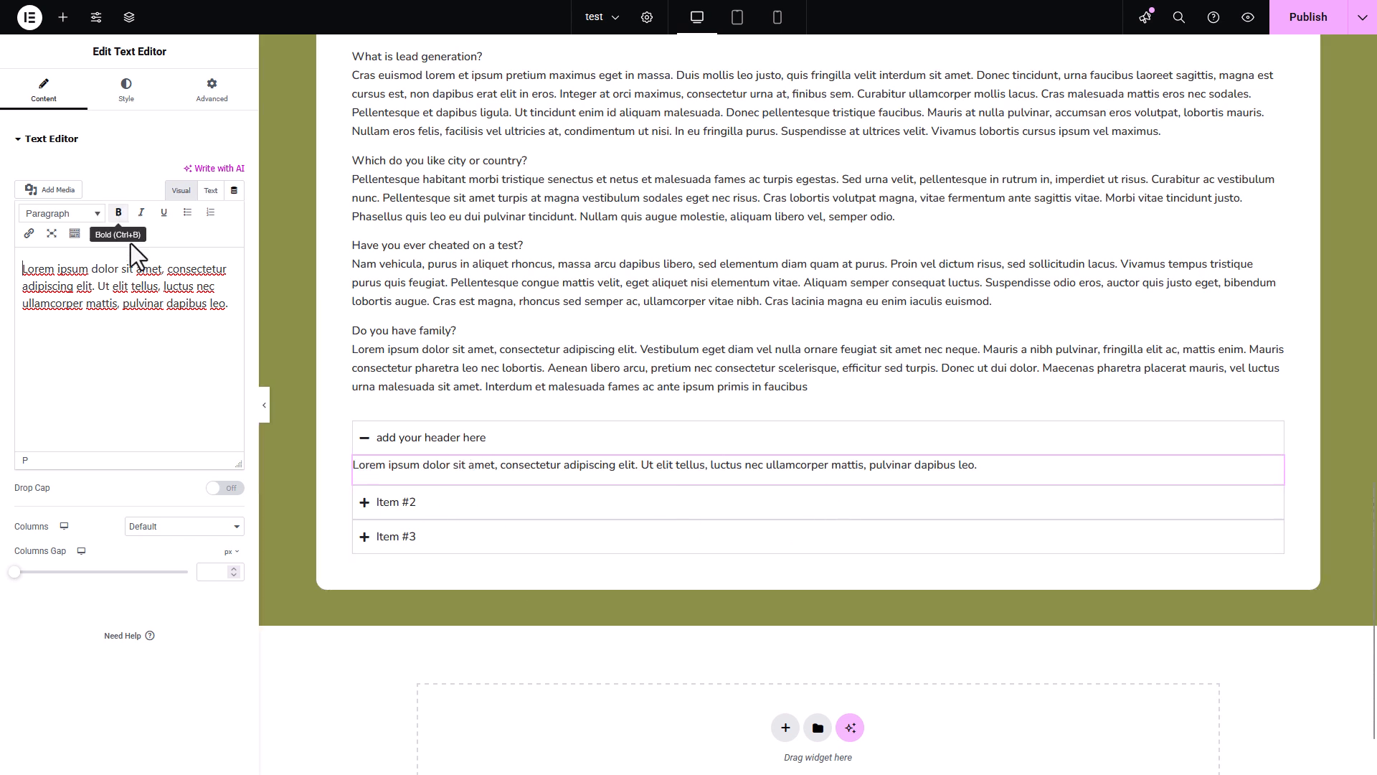
- Try the End, Center and Start item positions on the accordion, and settle on stretched items with the icons at the end
click(1275, 430)
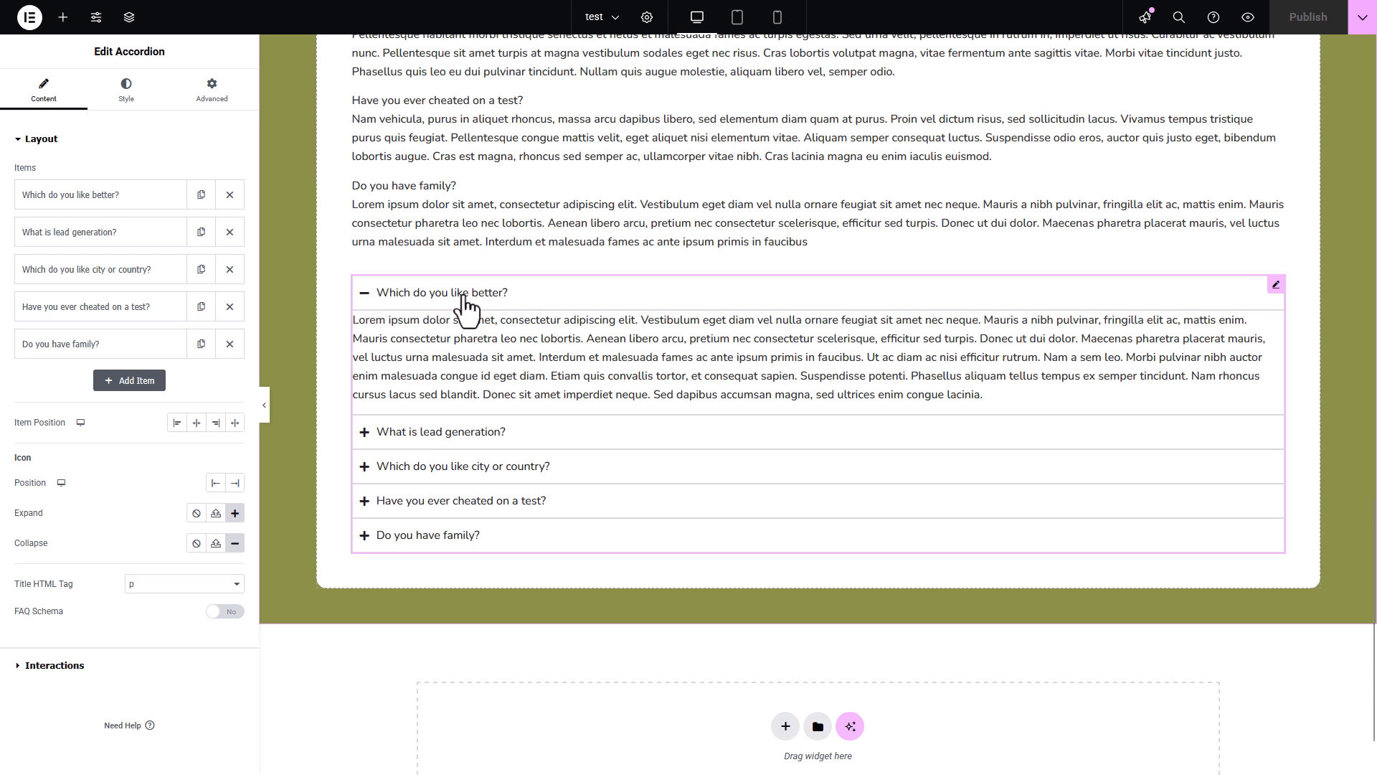
click(215, 423)
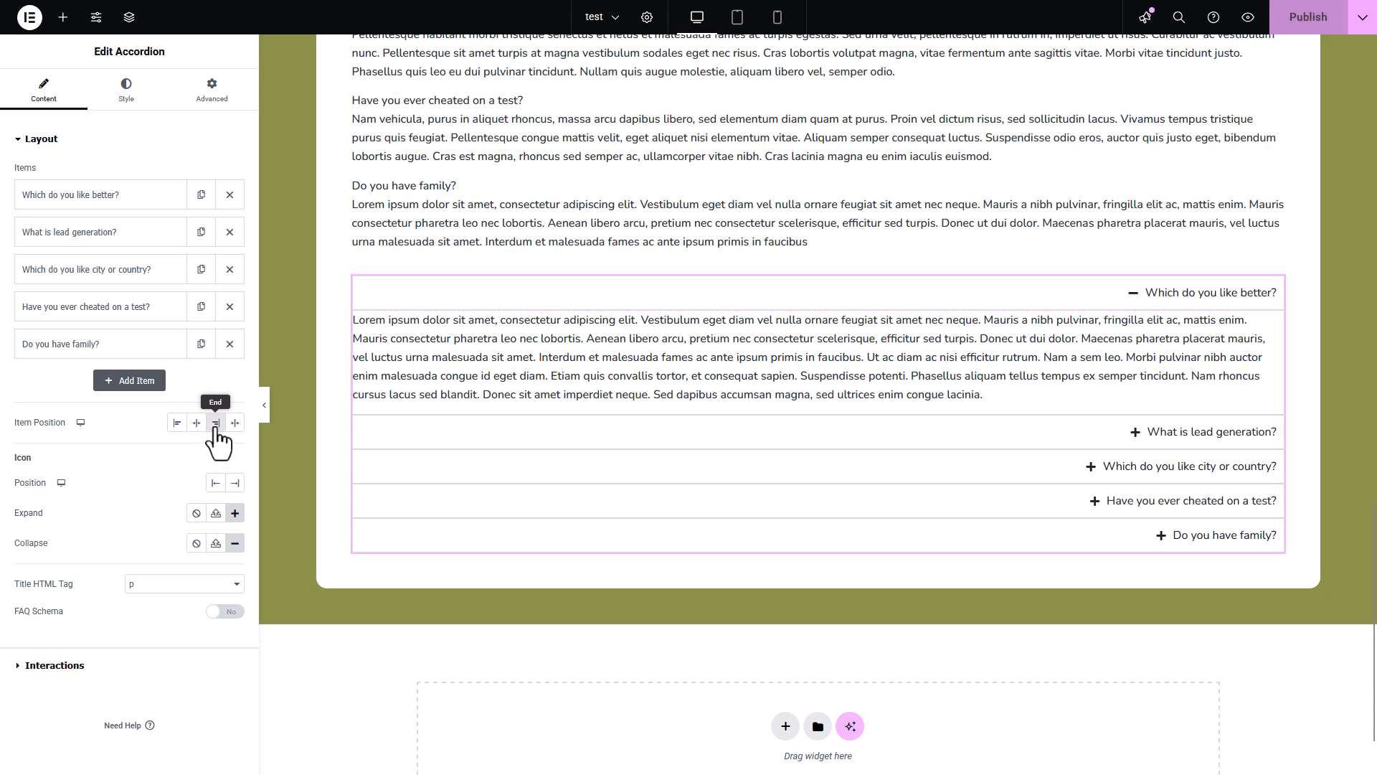
click(198, 424)
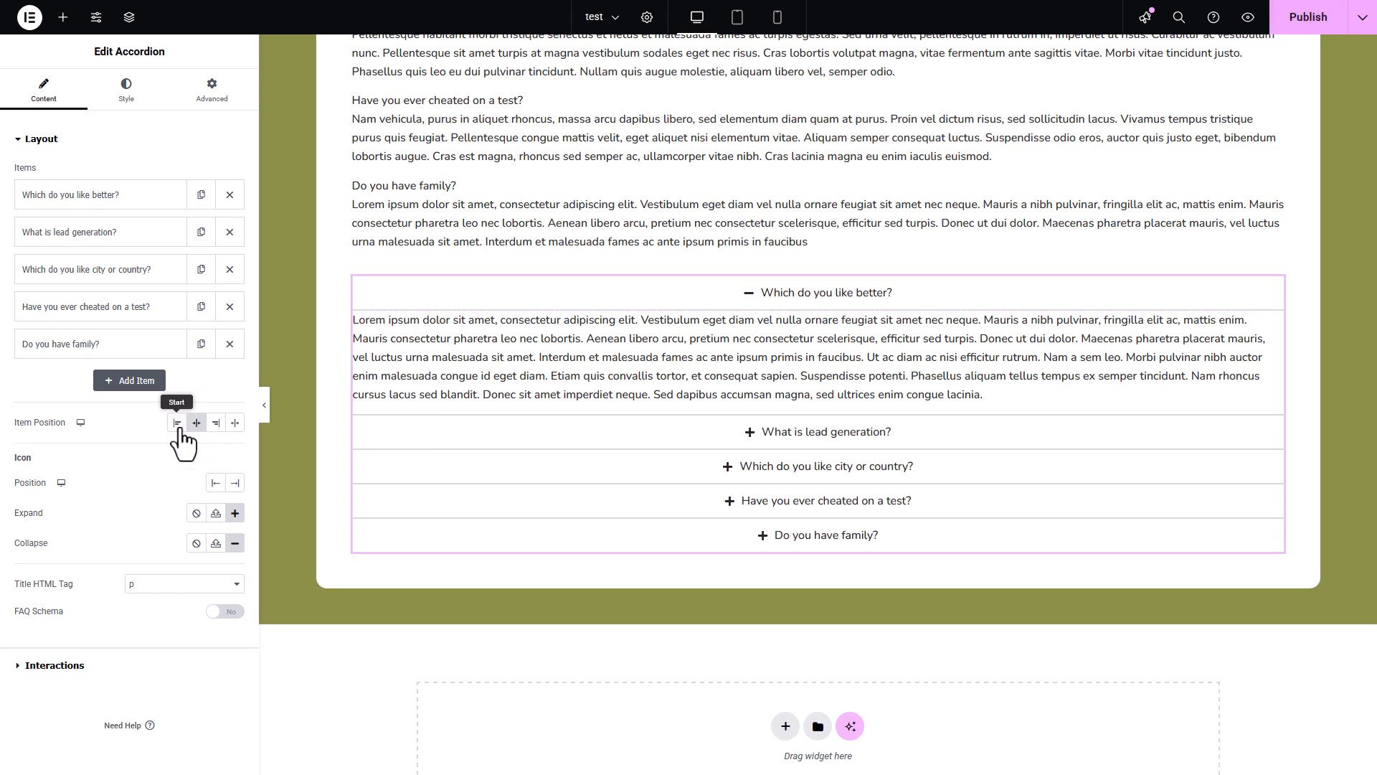
click(177, 424)
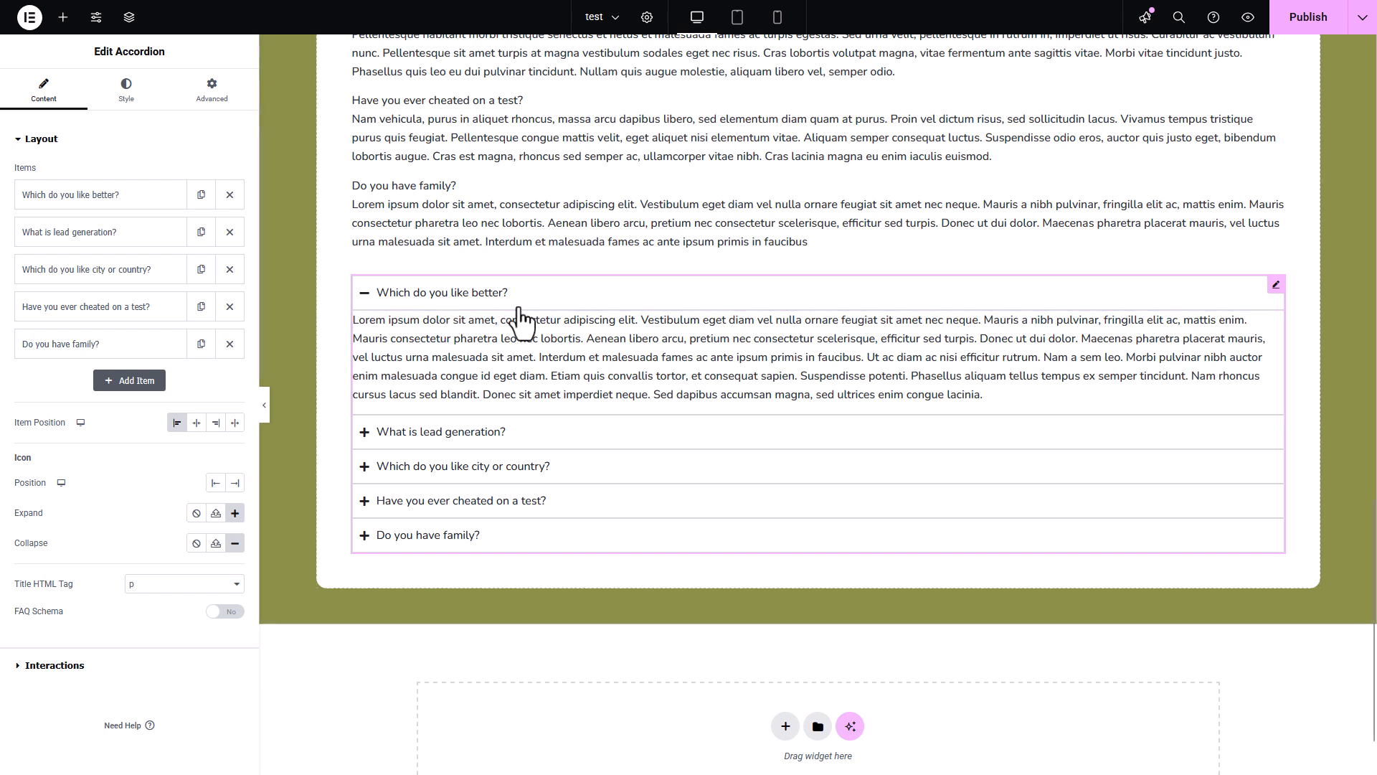
click(234, 429)
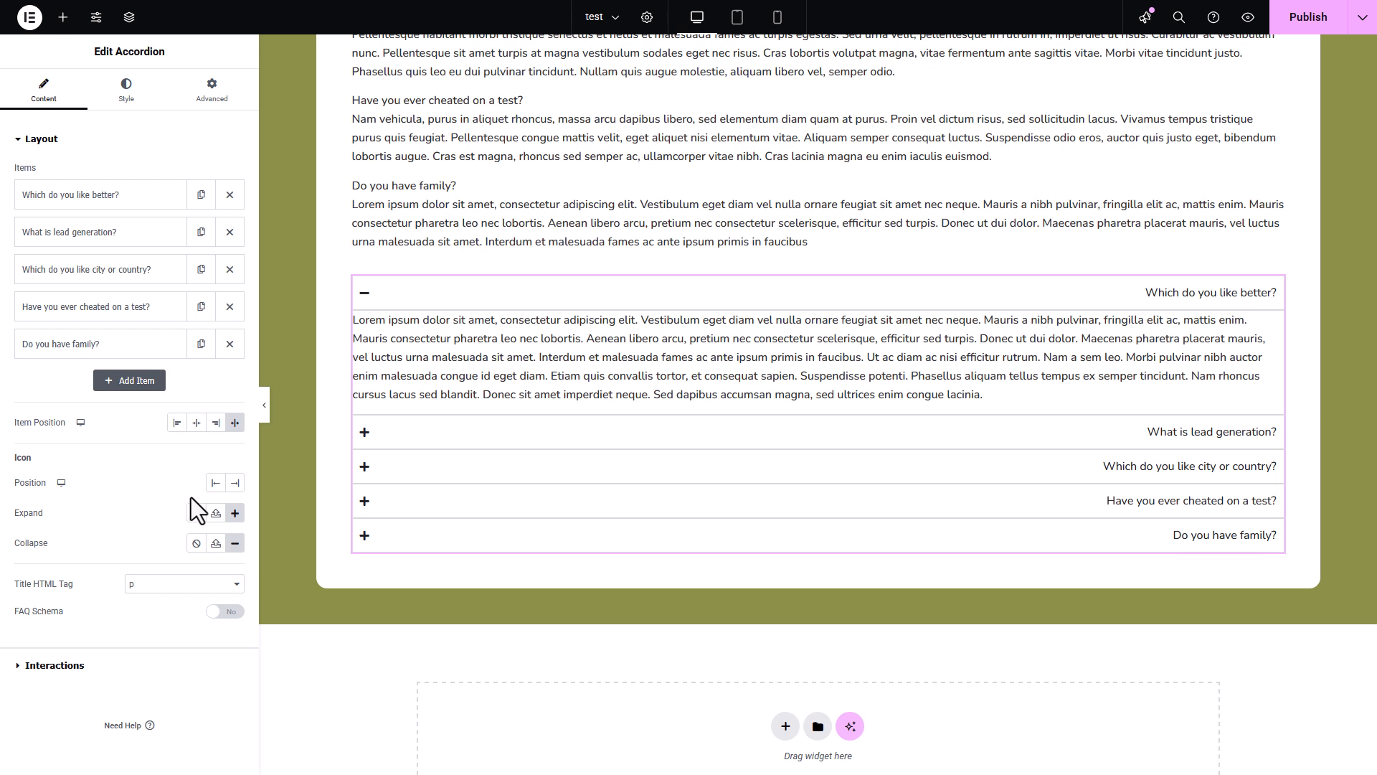
click(235, 483)
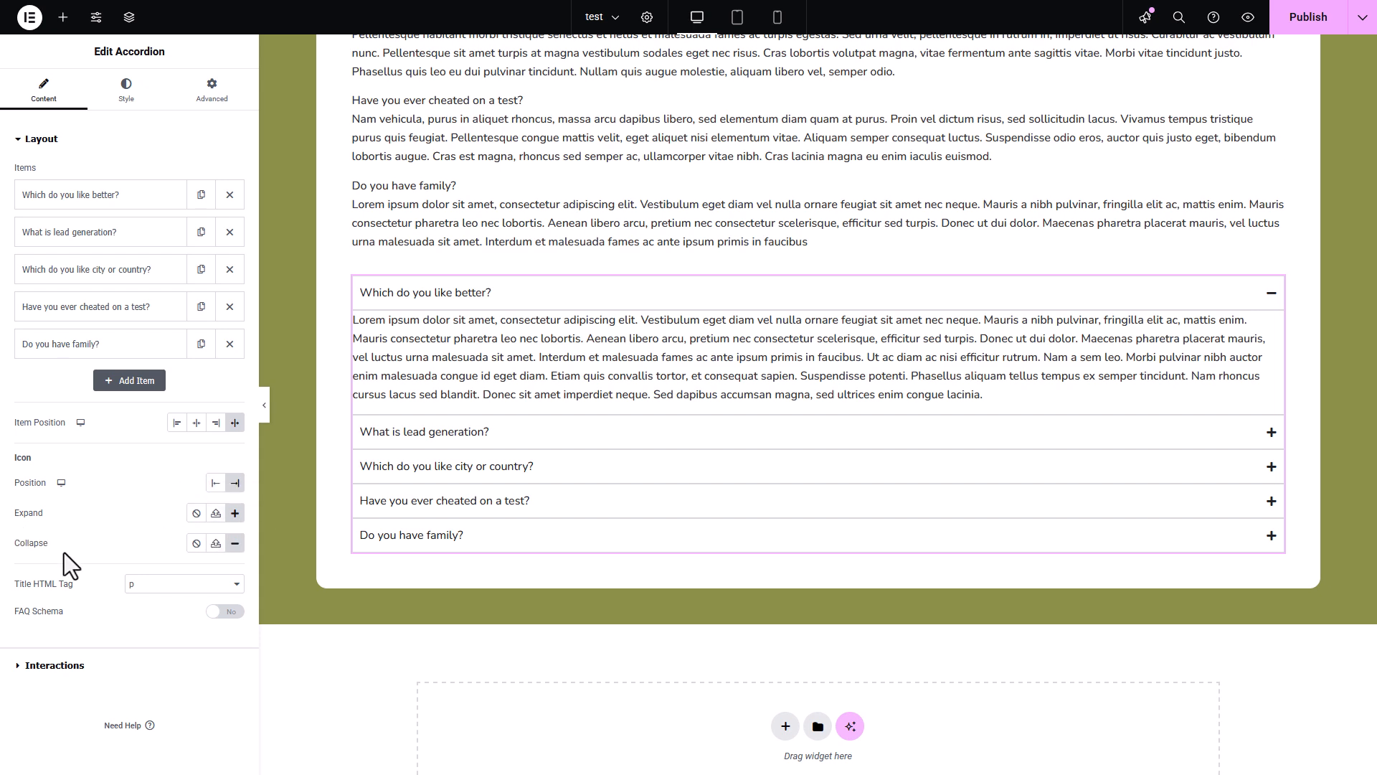
- Set the accordion's expand icon to the plain right-pointing chevron, filtering the icon library by "chev"
click(235, 516)
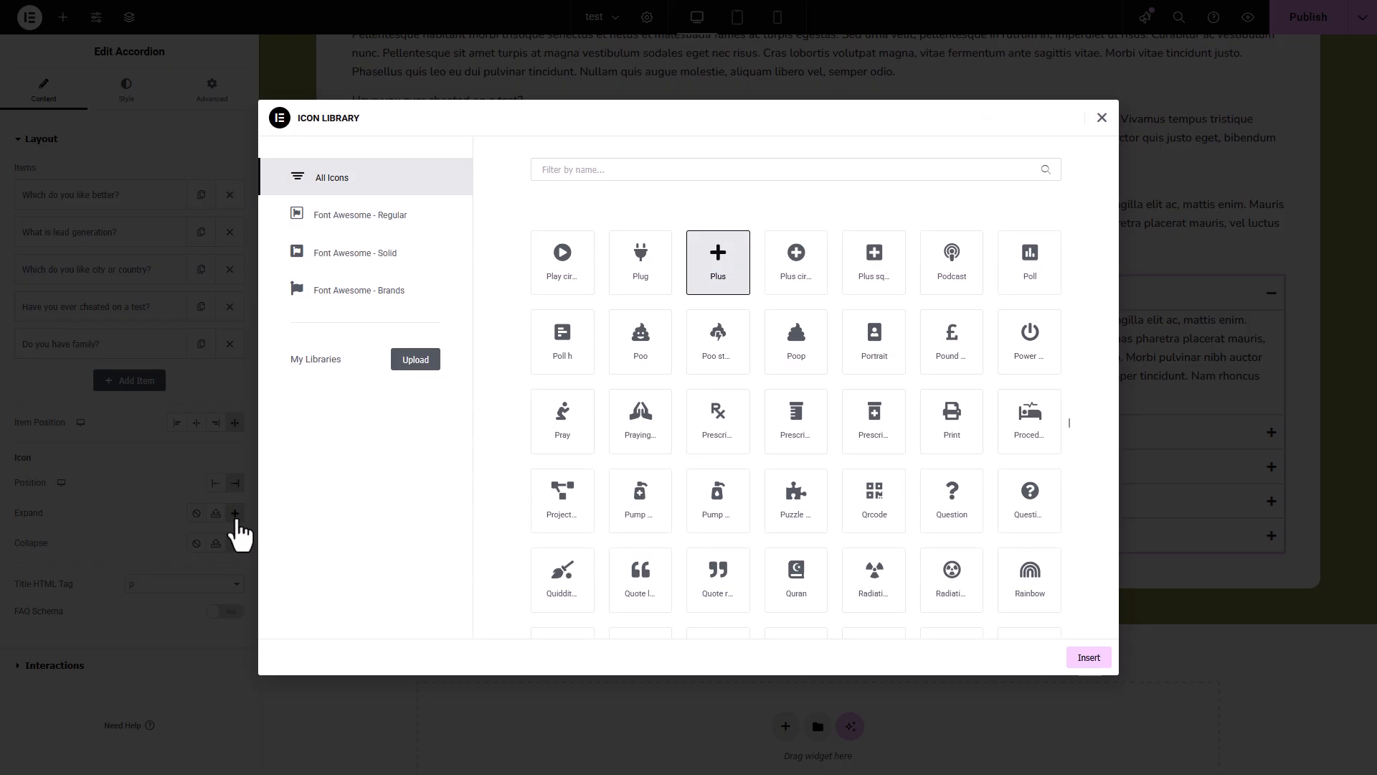
click(583, 166)
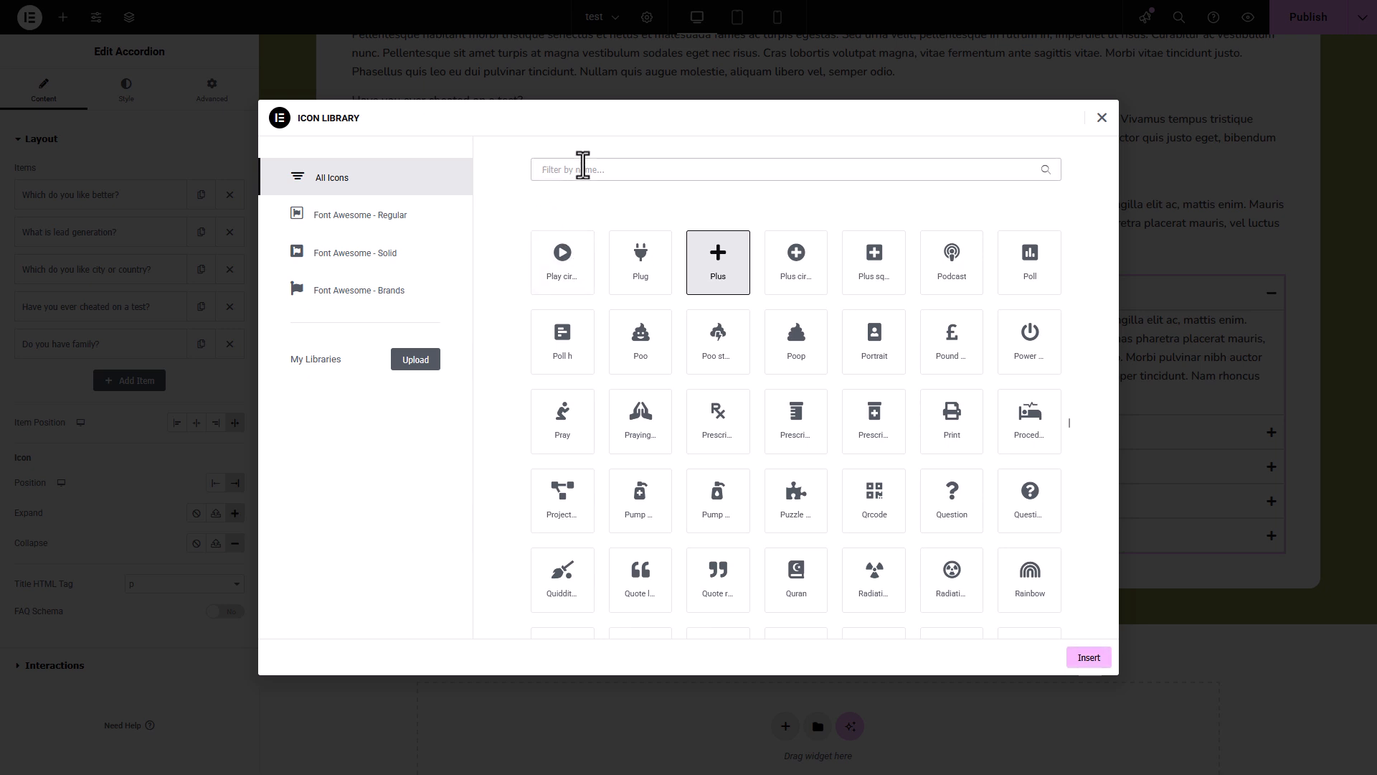
text(chev)
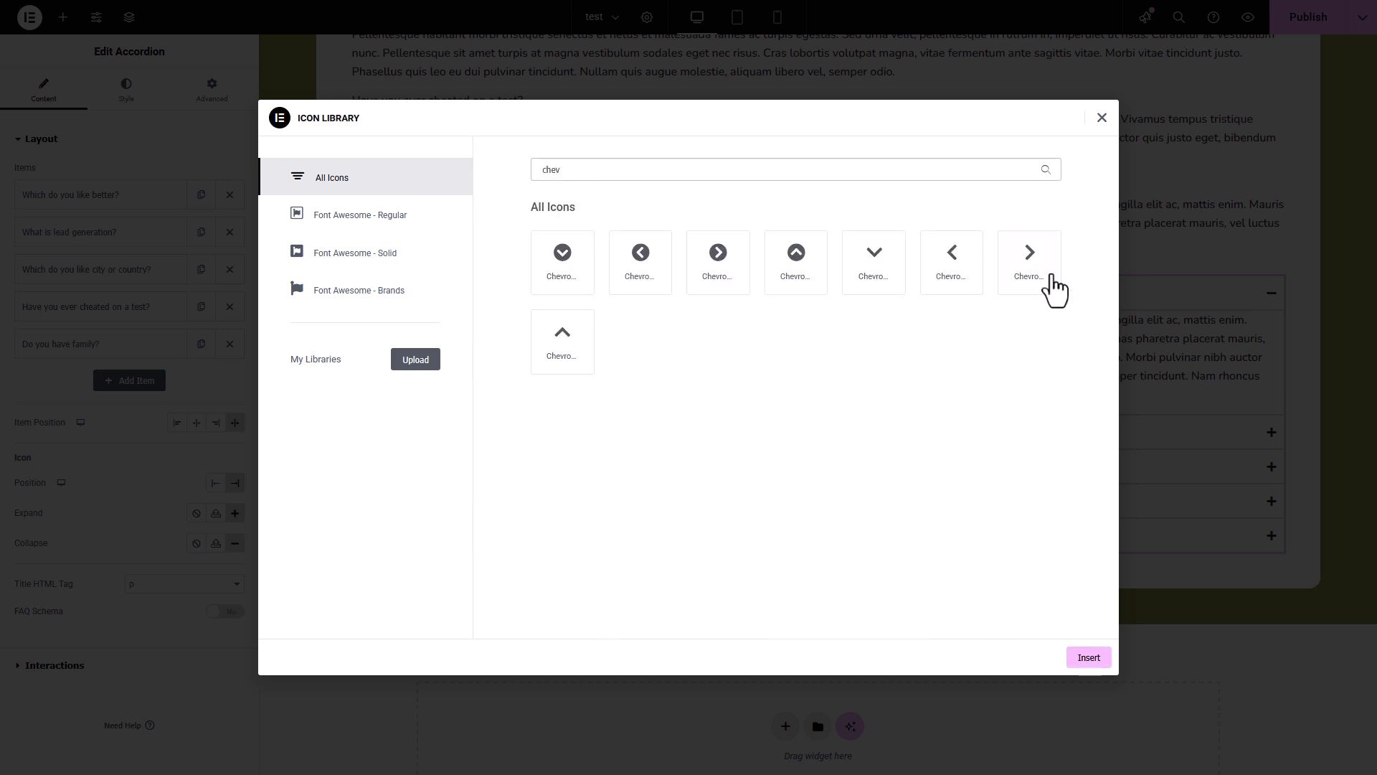
click(1039, 286)
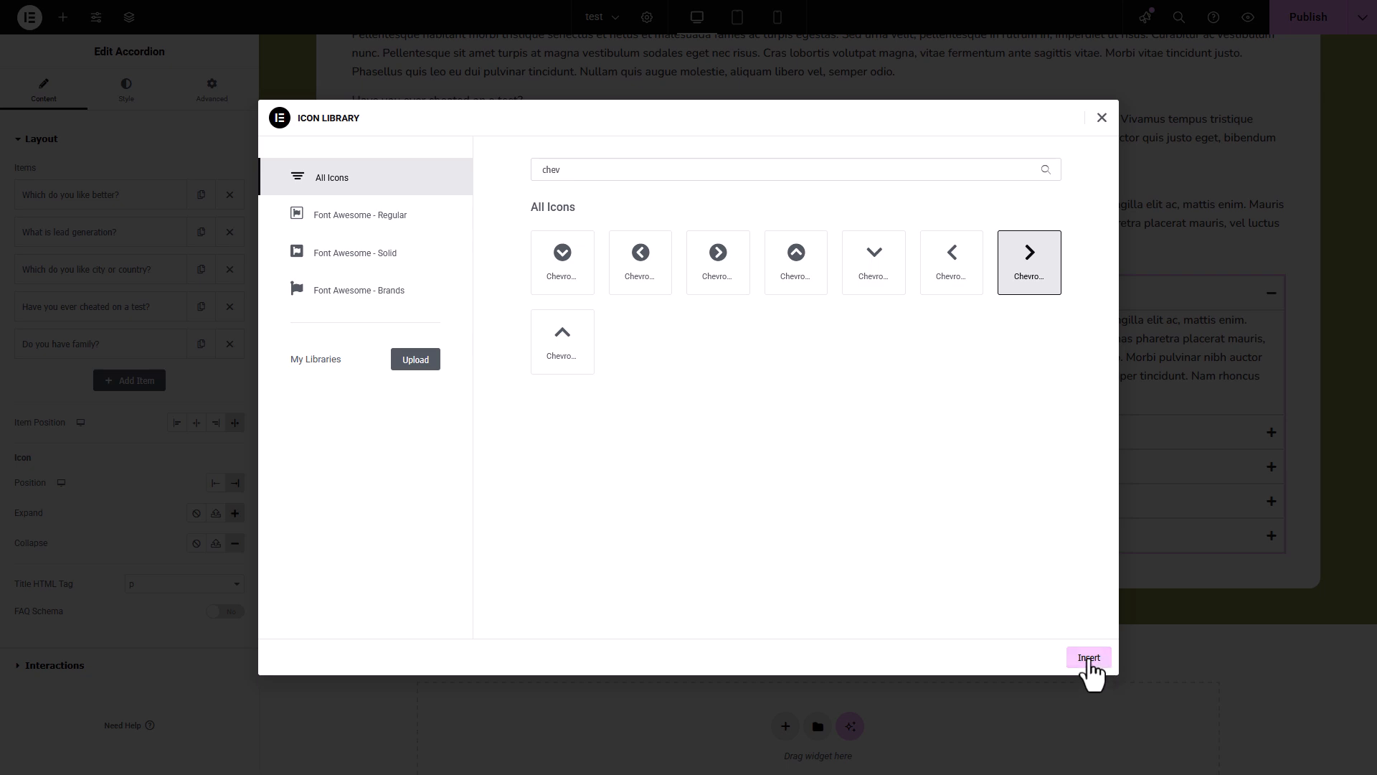
click(1088, 658)
- Set the accordion's collapse icon to the plain down-pointing chevron, filtering the icon library by "chev"
click(235, 544)
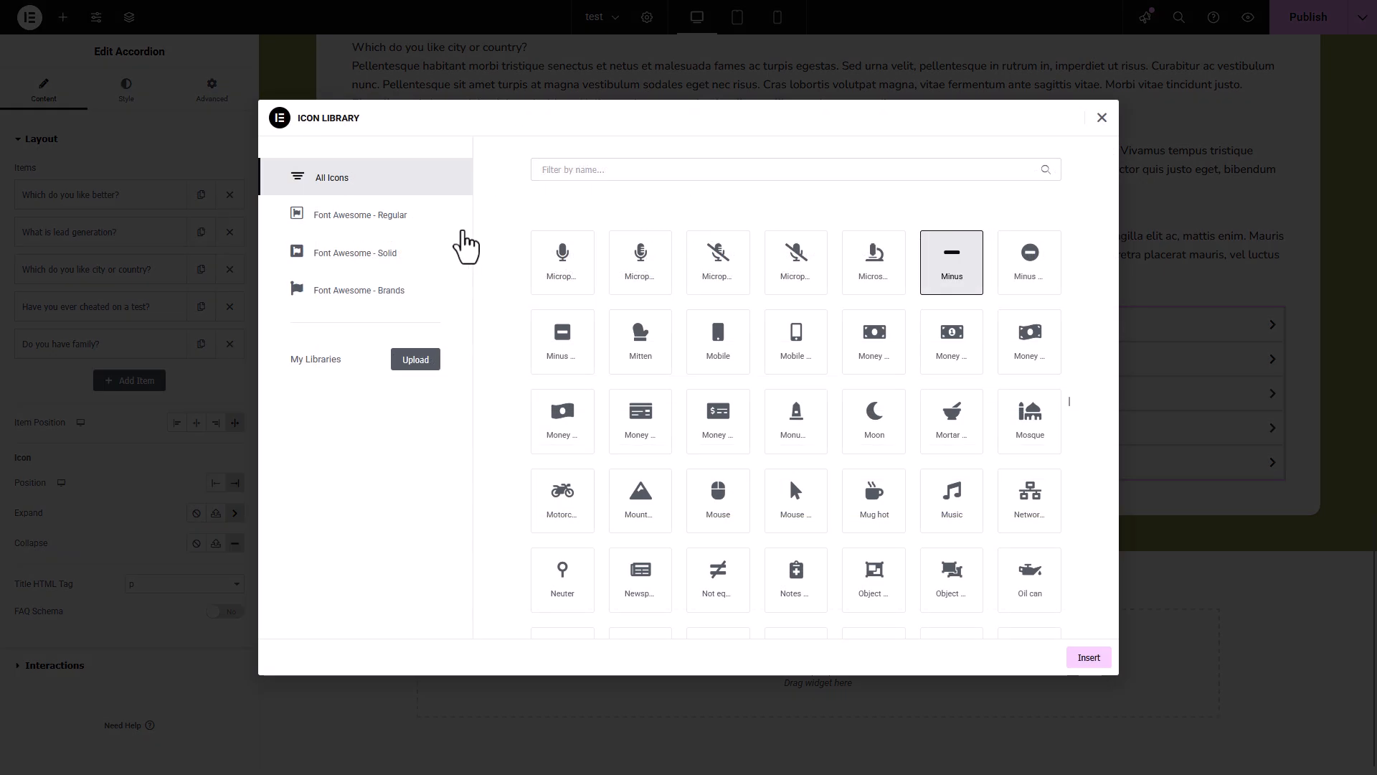
click(620, 172)
text(chev)
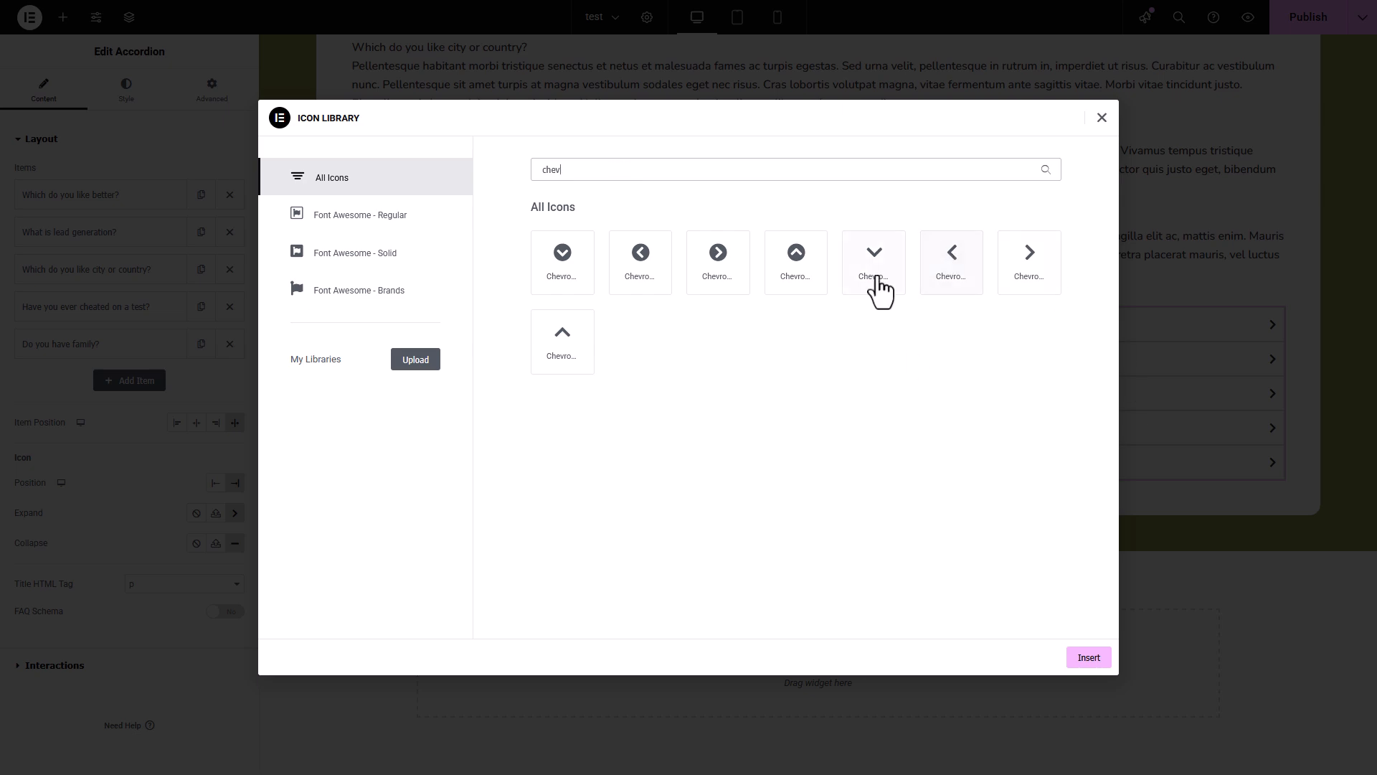
click(878, 281)
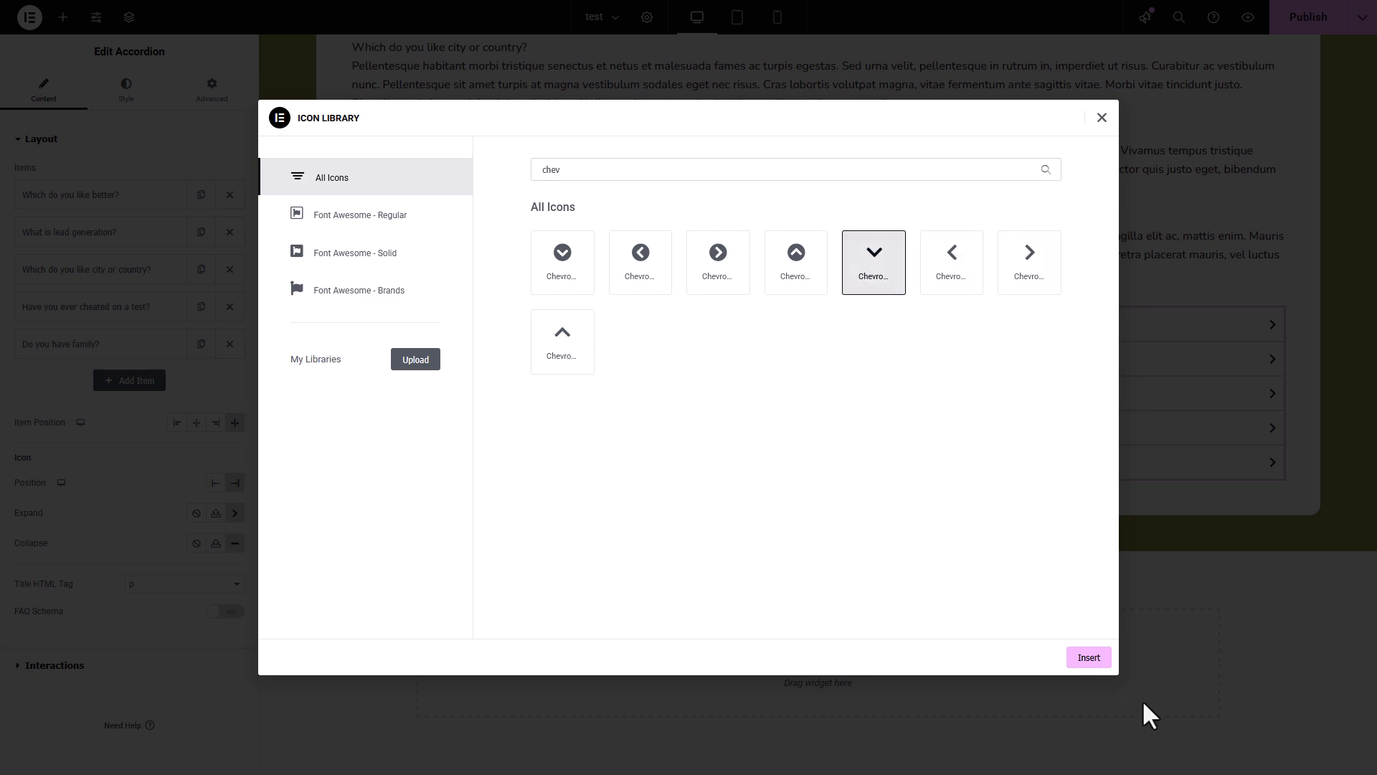
click(1087, 659)
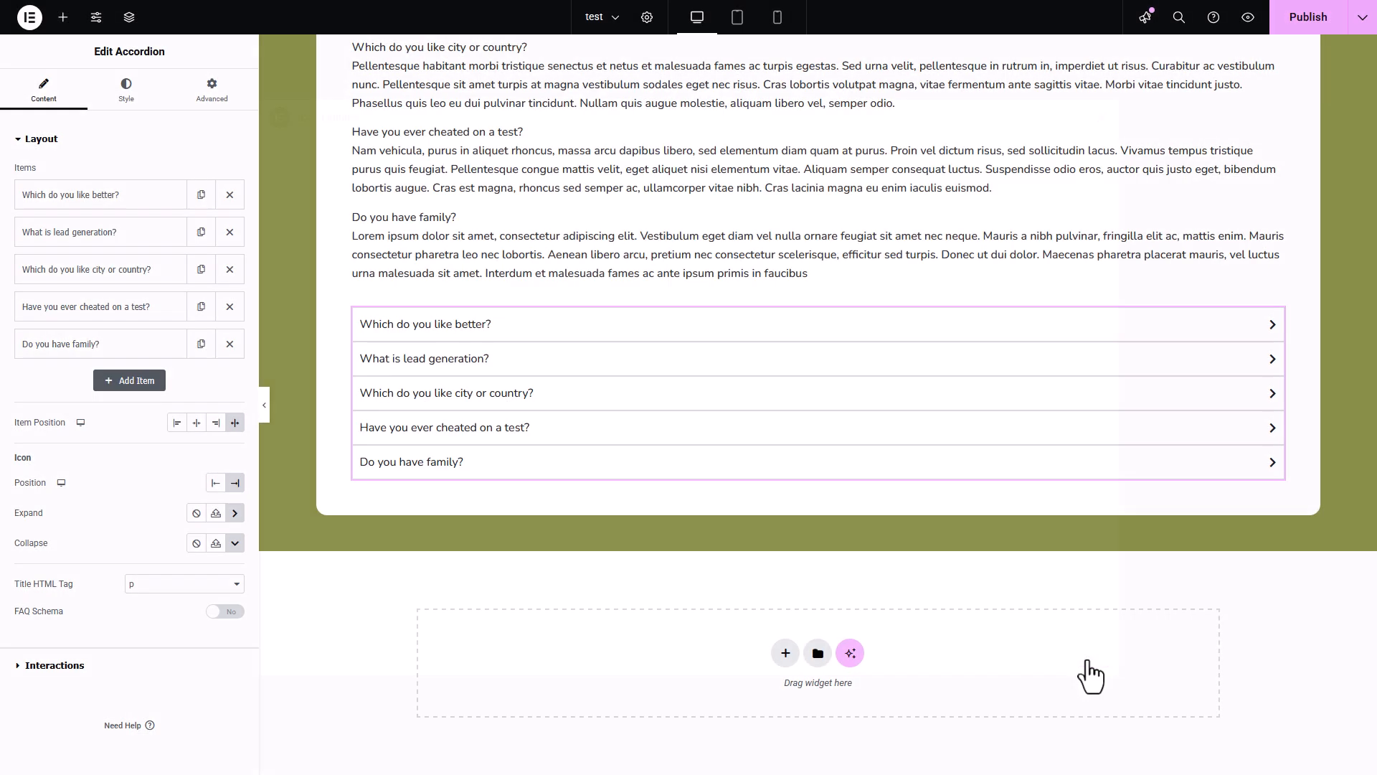
- Expand and collapse several accordion items to check the chevron icons in both states
click(1259, 359)
click(1062, 481)
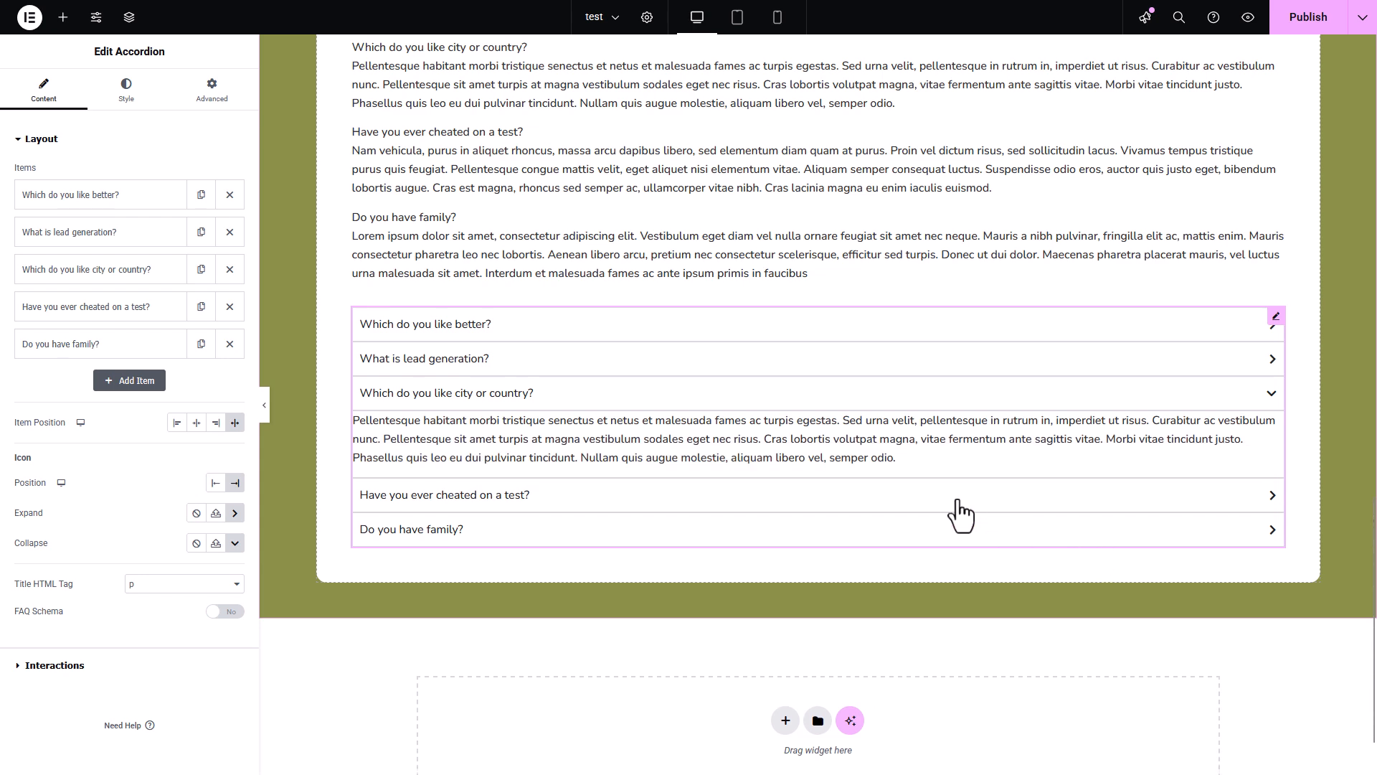
click(956, 501)
click(842, 435)
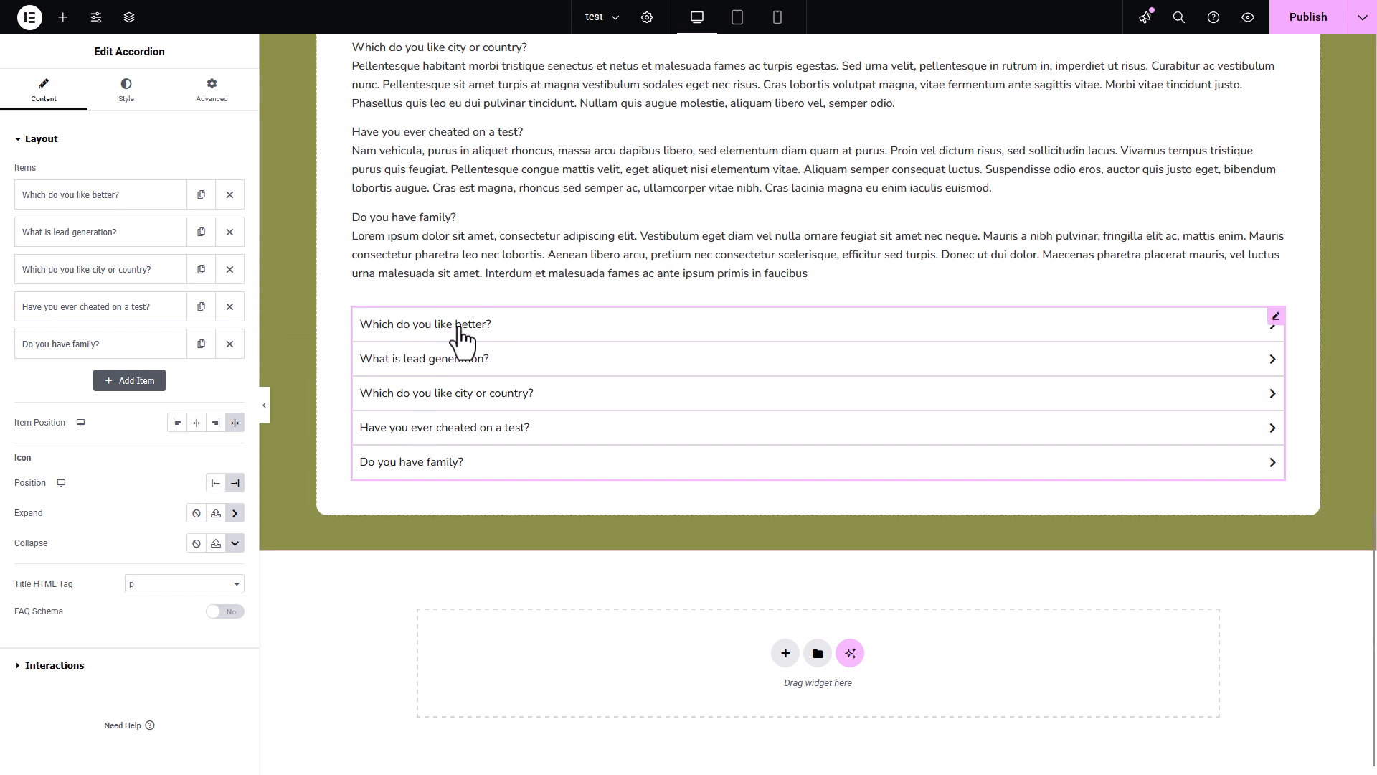
- Try H3 as the accordion's title HTML tag and restore p, and switch FAQ Schema on and off again
click(149, 585)
click(147, 636)
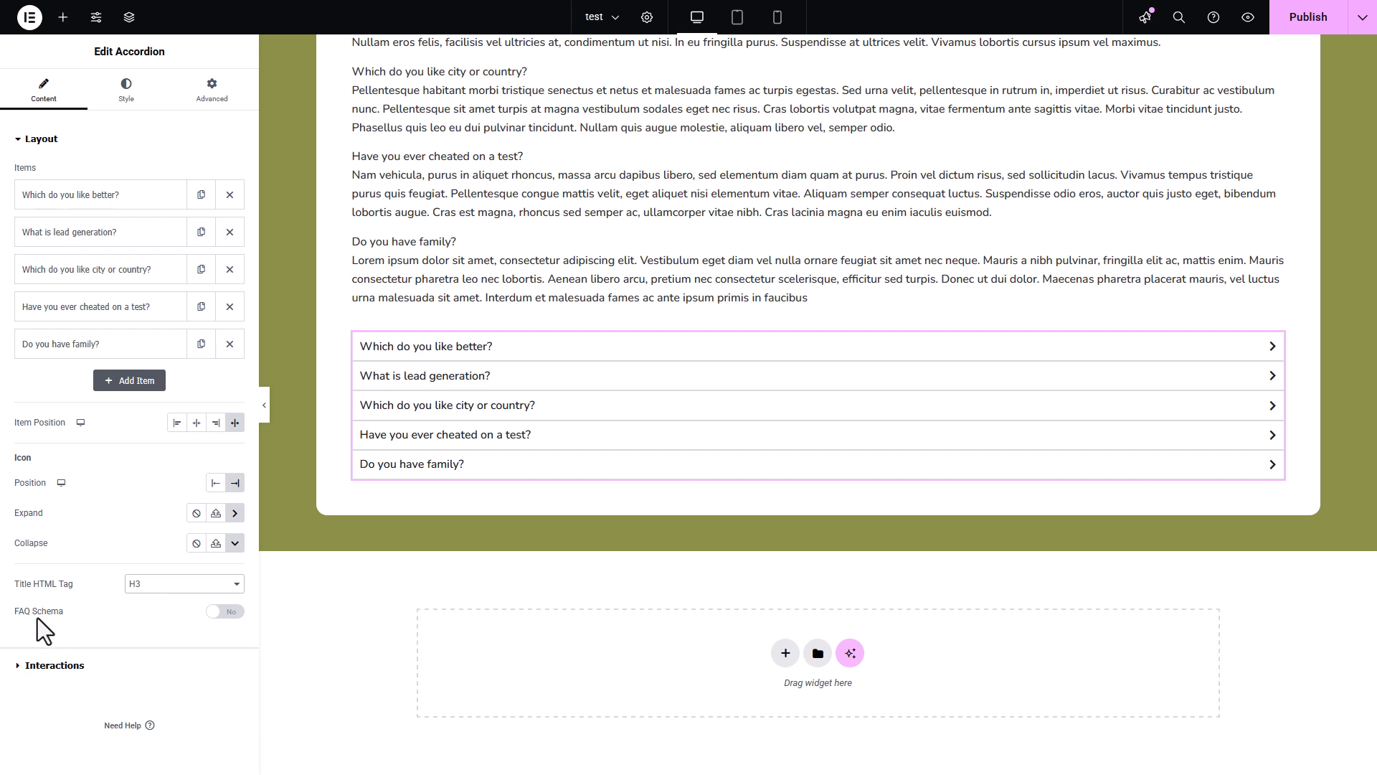
click(162, 591)
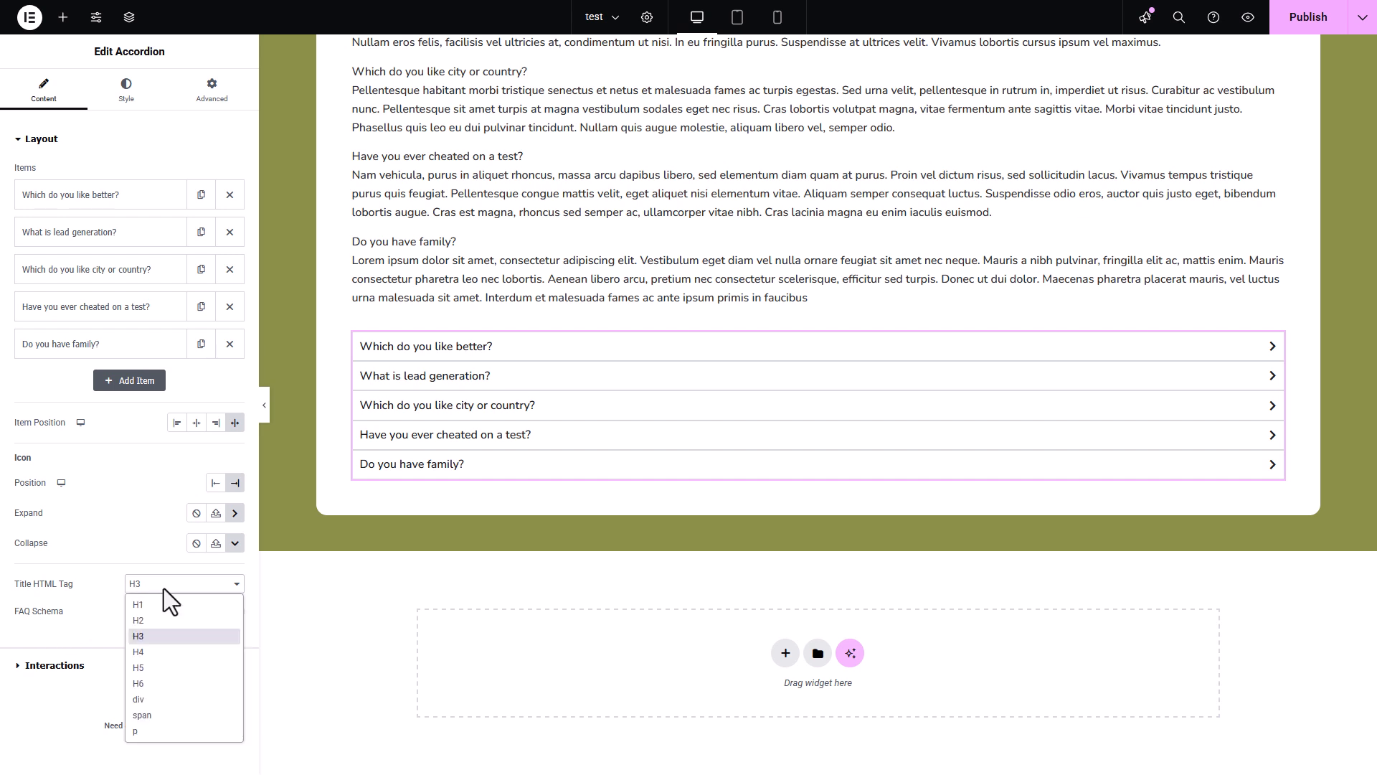
click(138, 733)
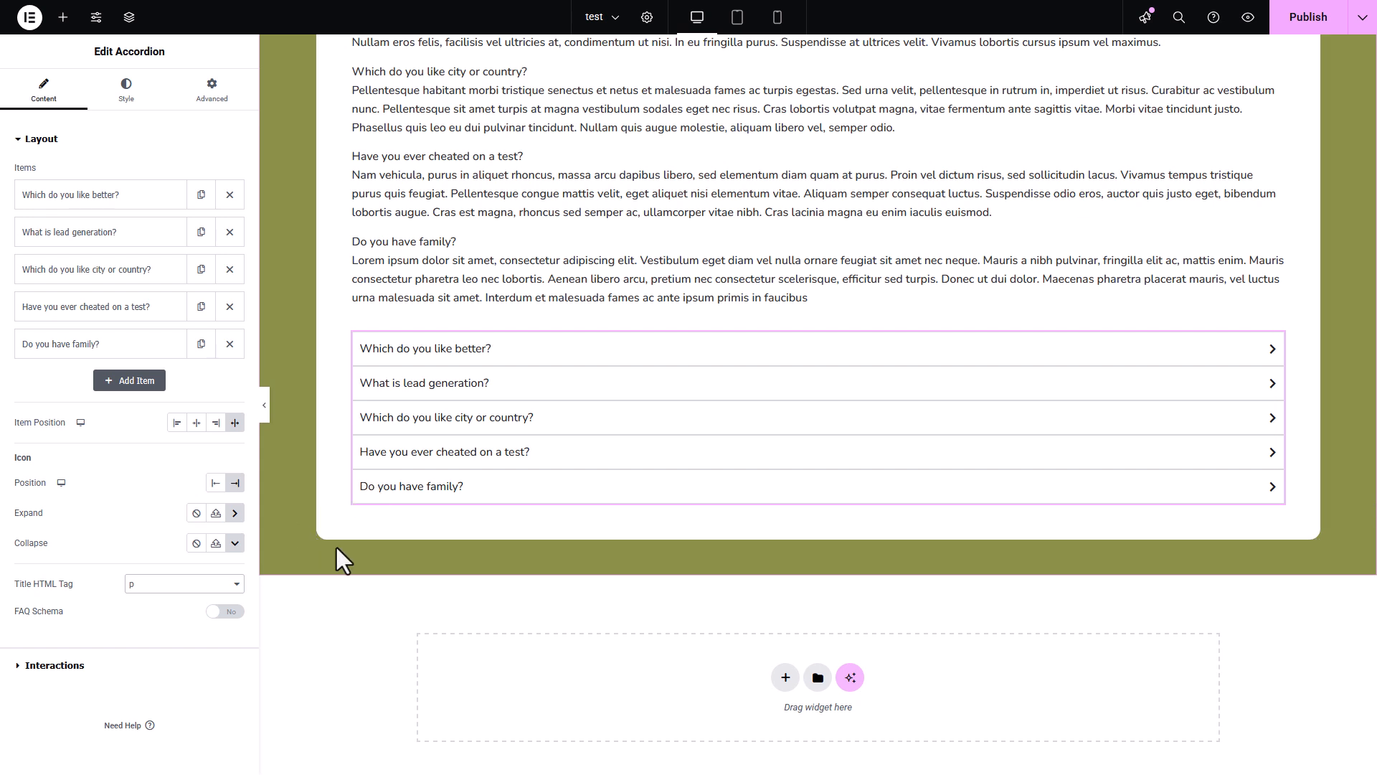
click(228, 612)
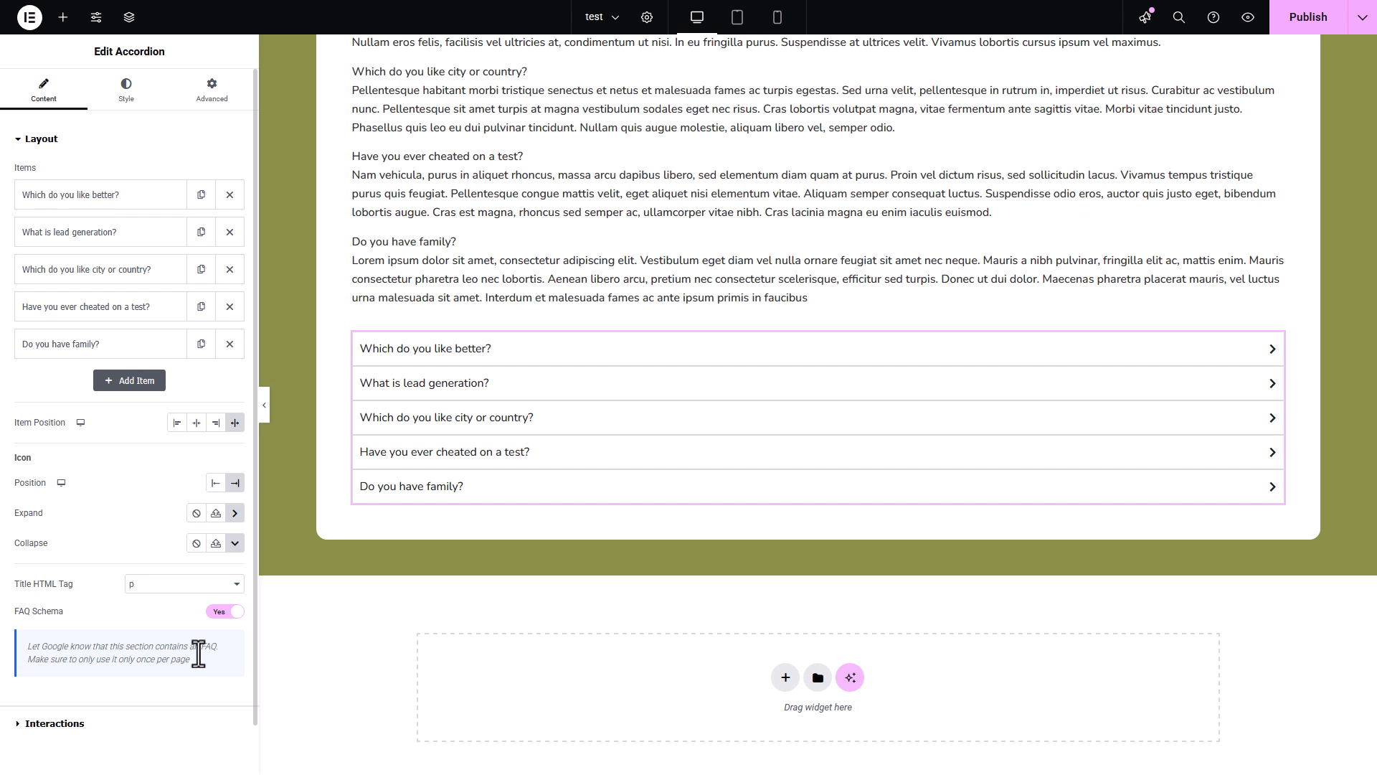
click(221, 613)
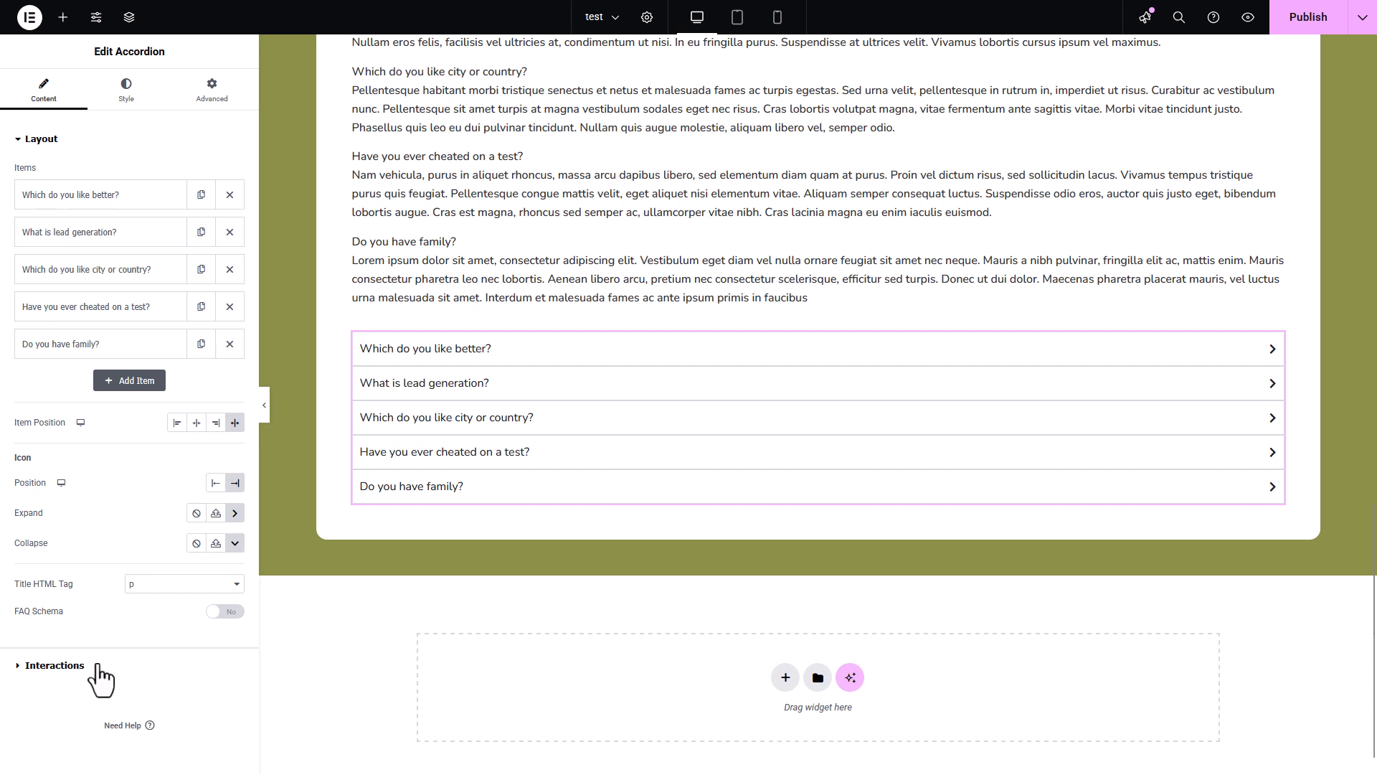
- Try First expanded as the accordion's default state, and return it to All collapsed
click(55, 665)
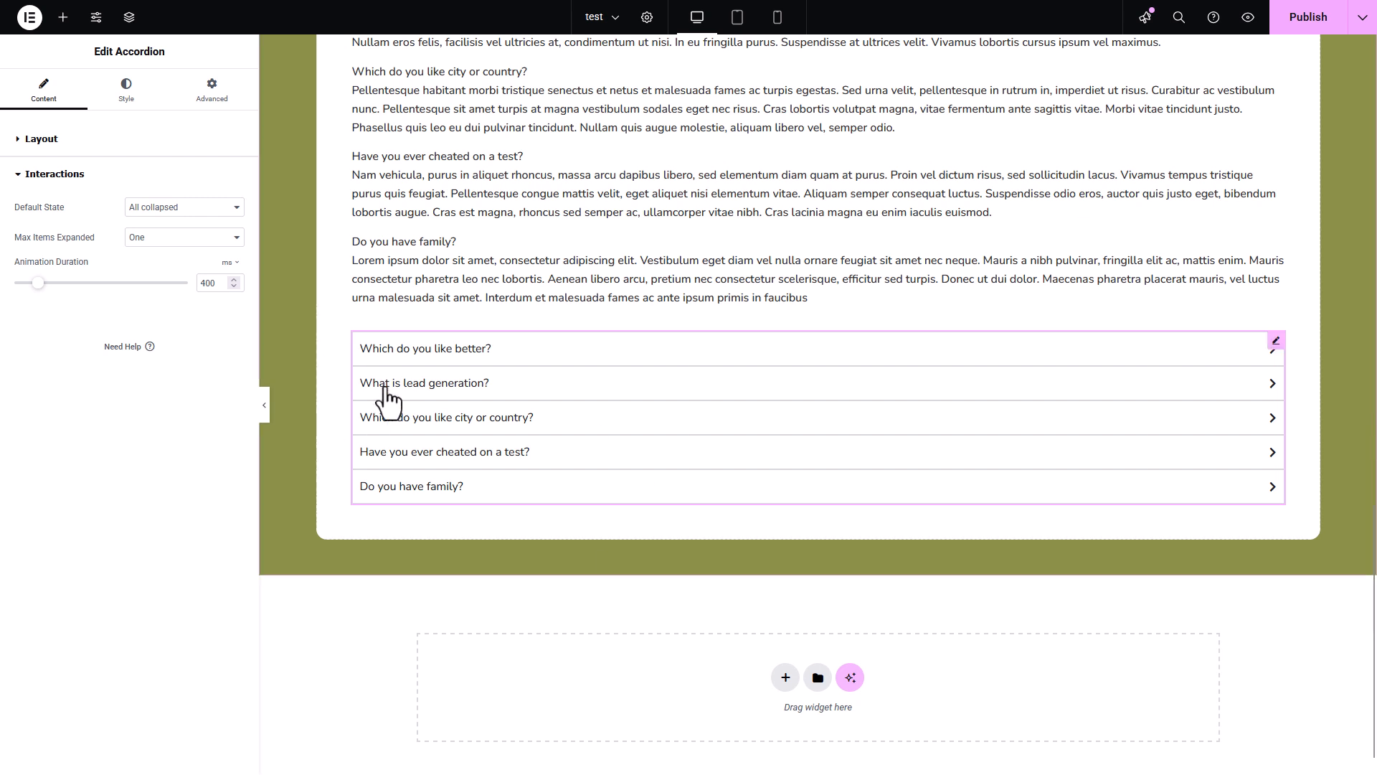
click(215, 207)
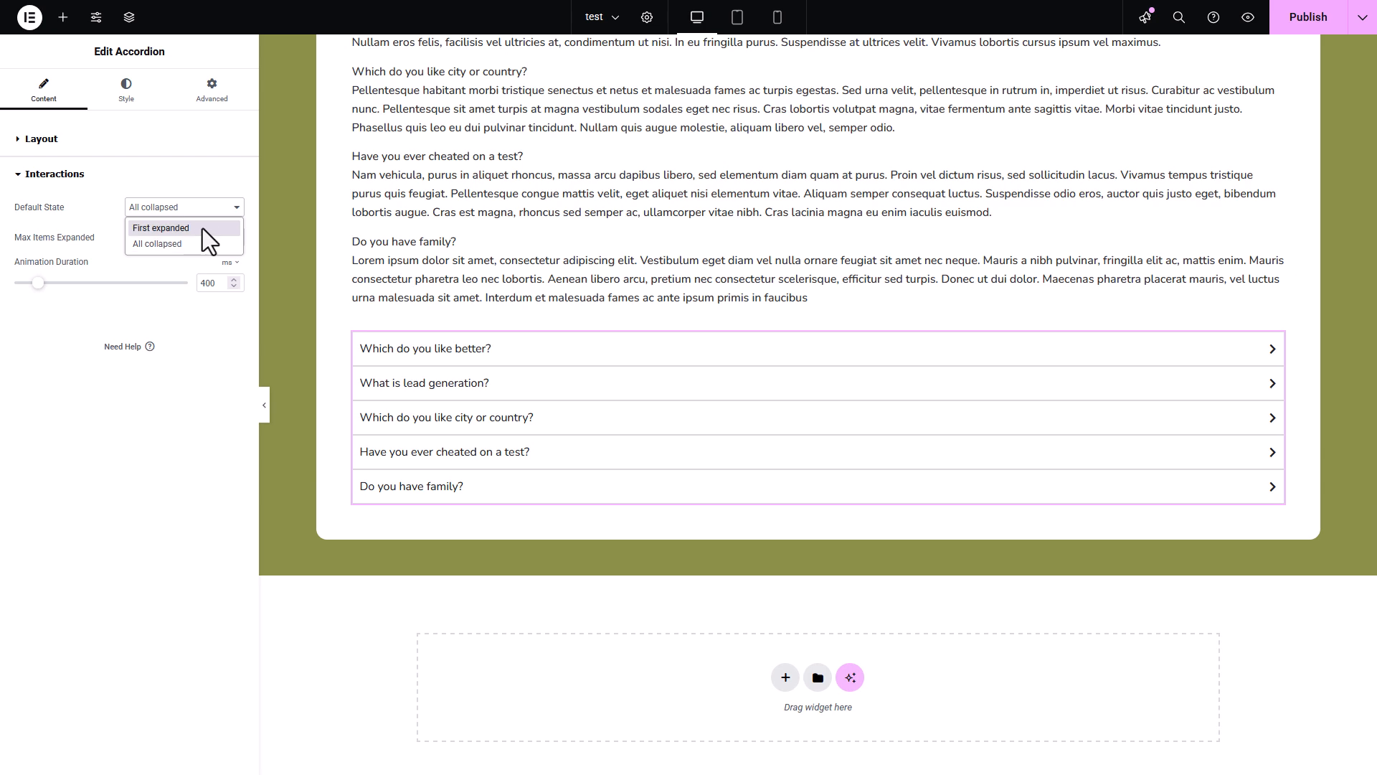
click(160, 228)
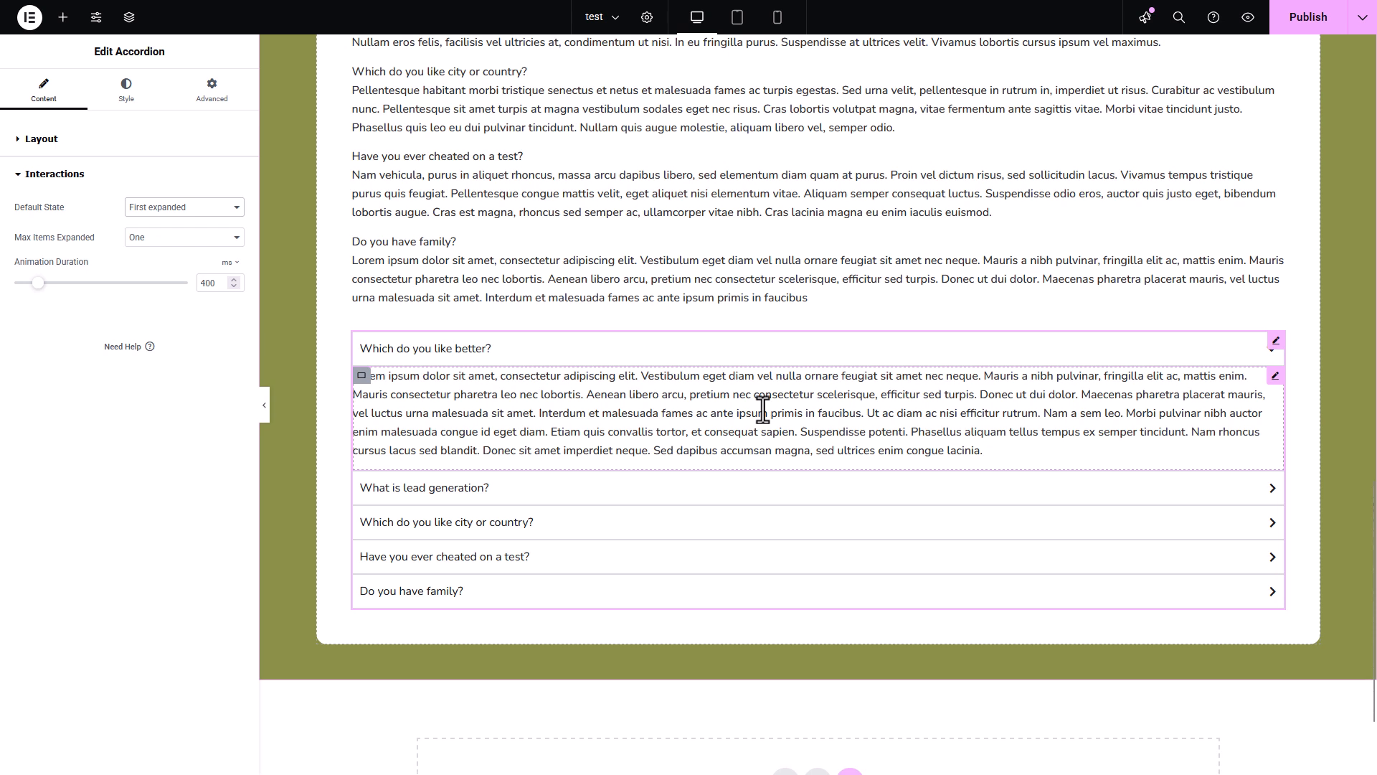
click(206, 209)
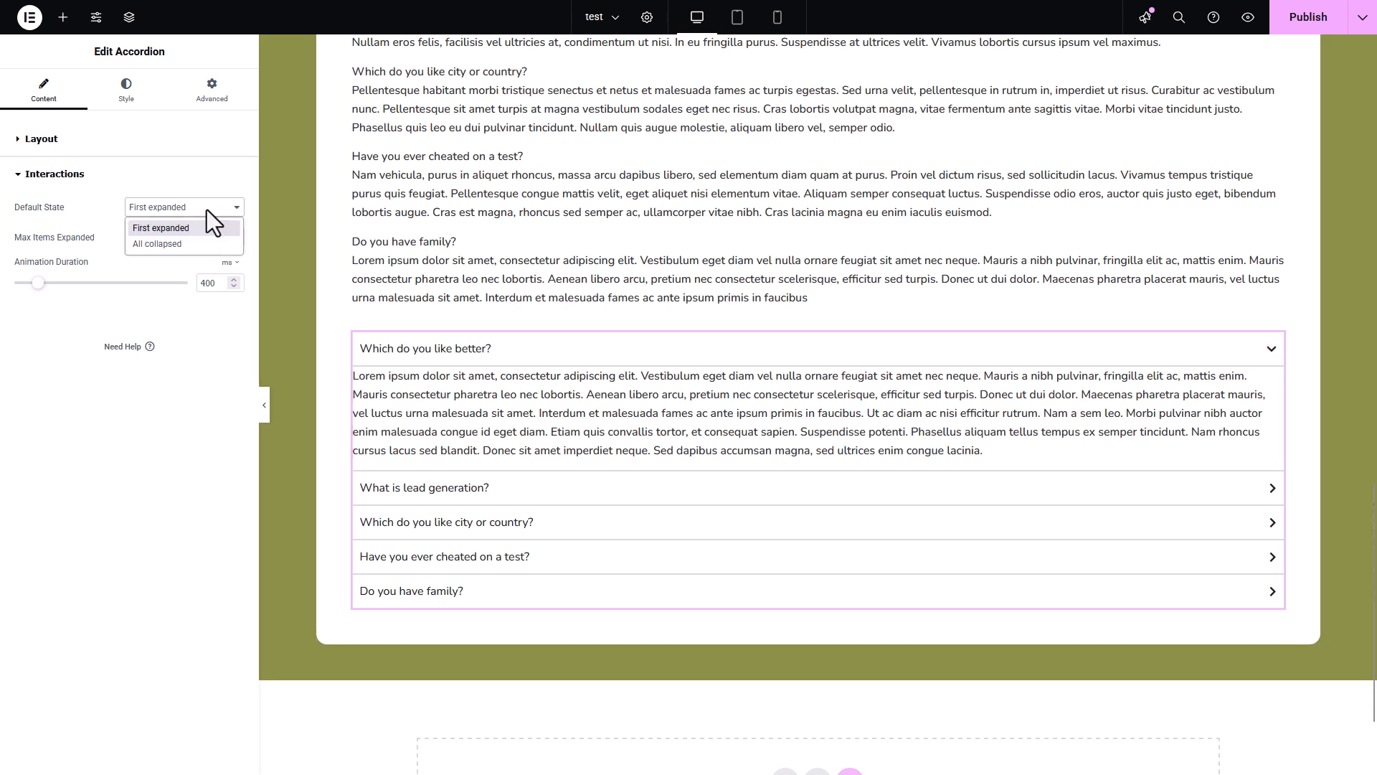
click(174, 243)
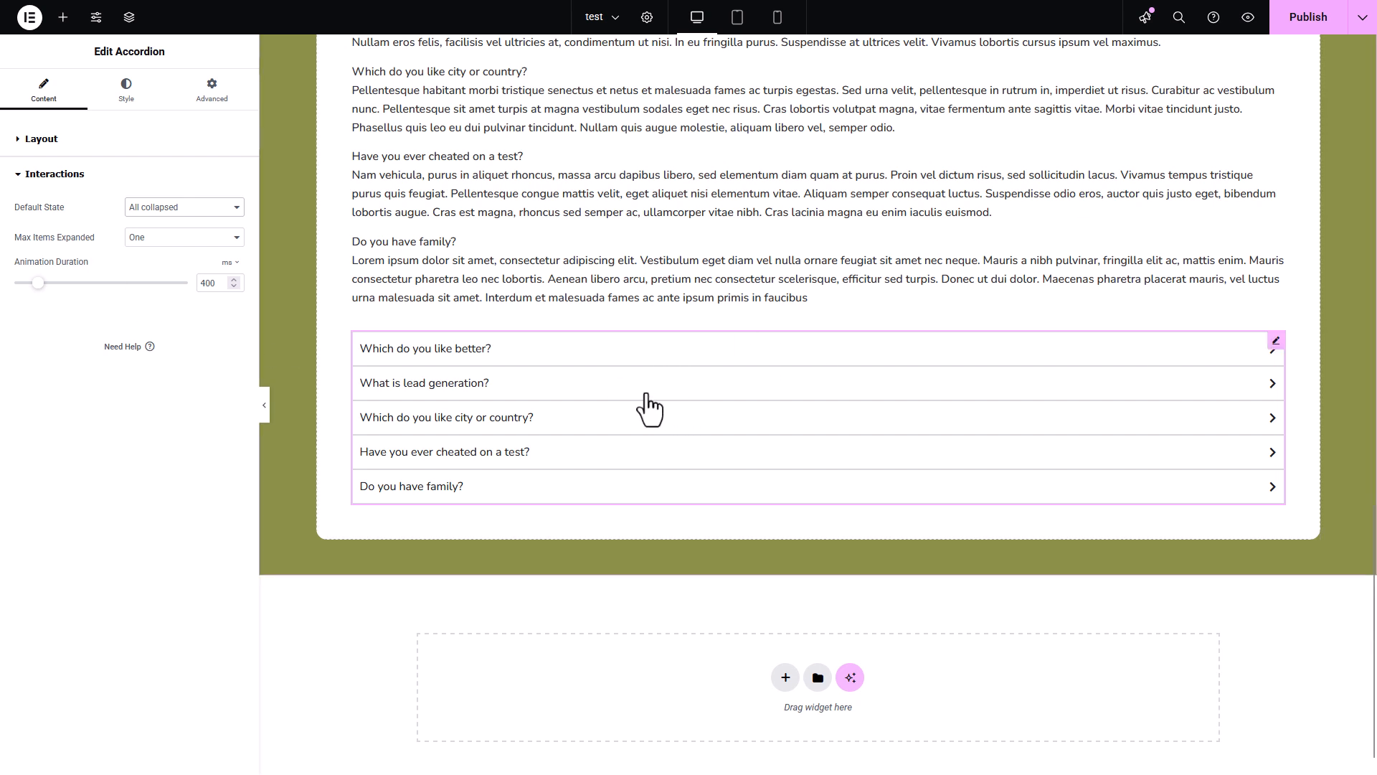
- Expand different accordion items in turn to check how they behave with a maximum of one expanded item
click(575, 387)
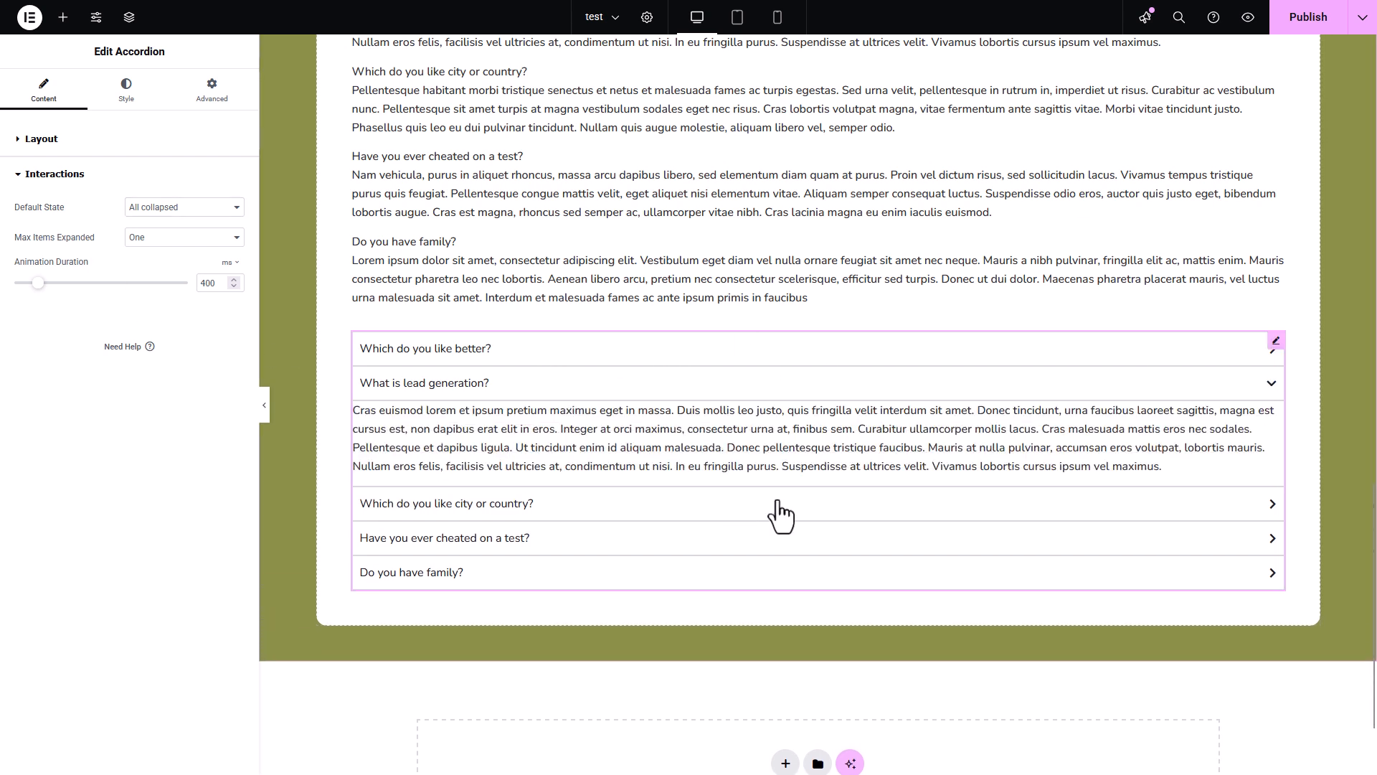
click(780, 512)
click(615, 529)
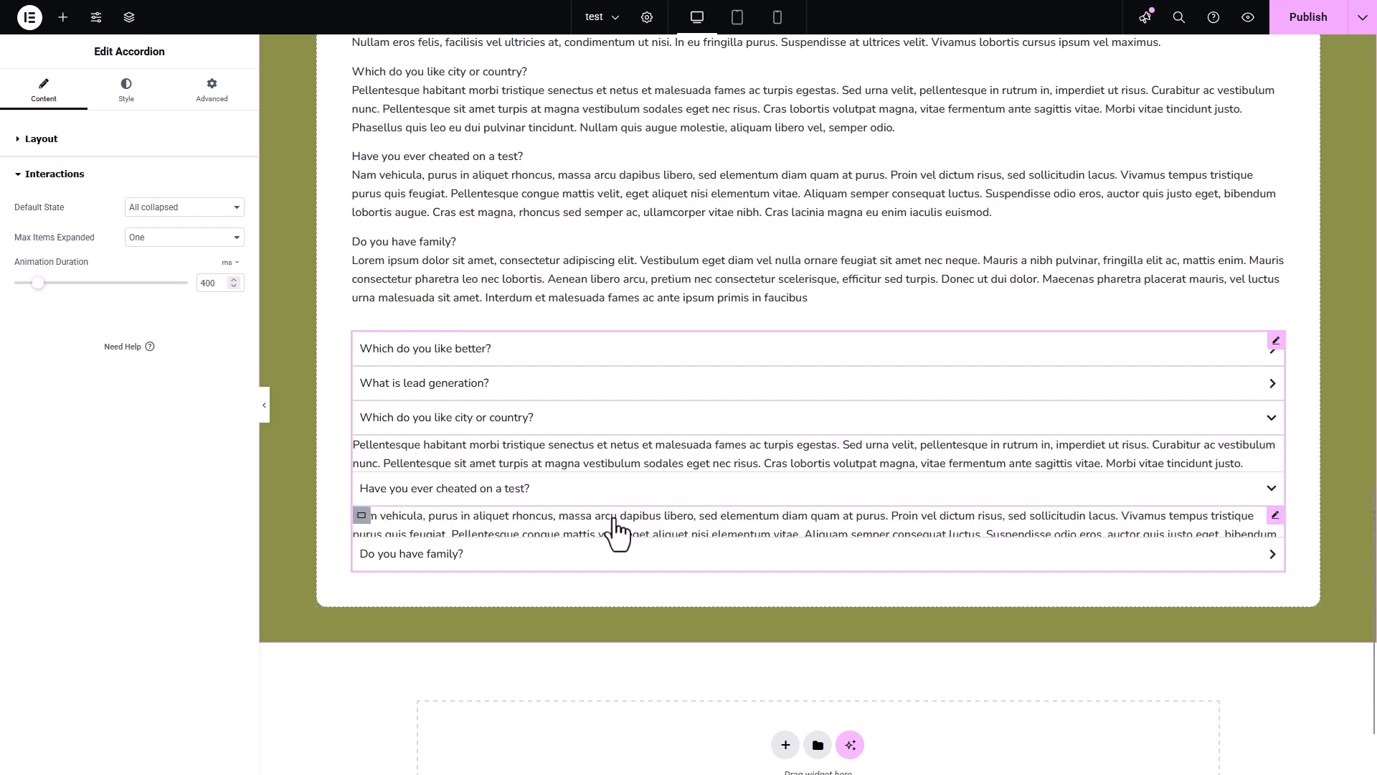
click(601, 350)
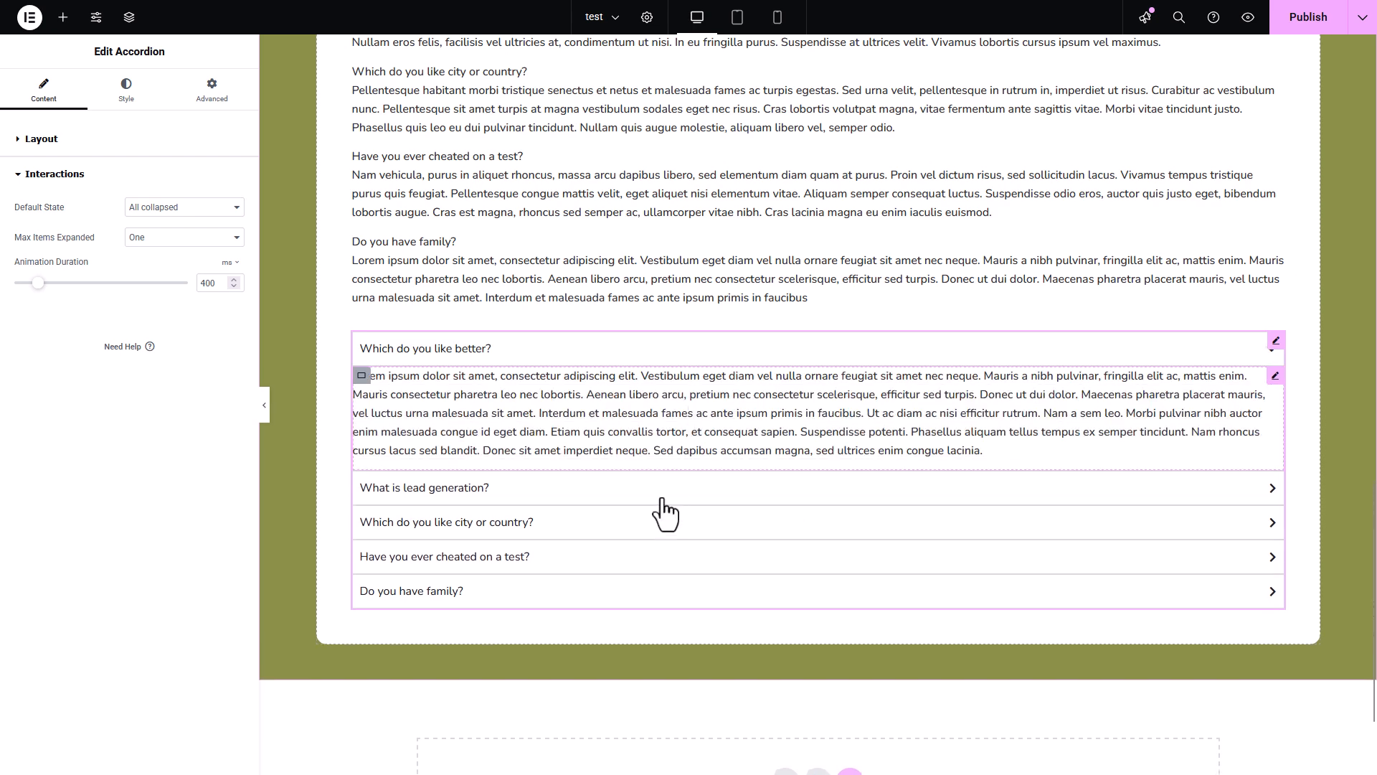
click(661, 500)
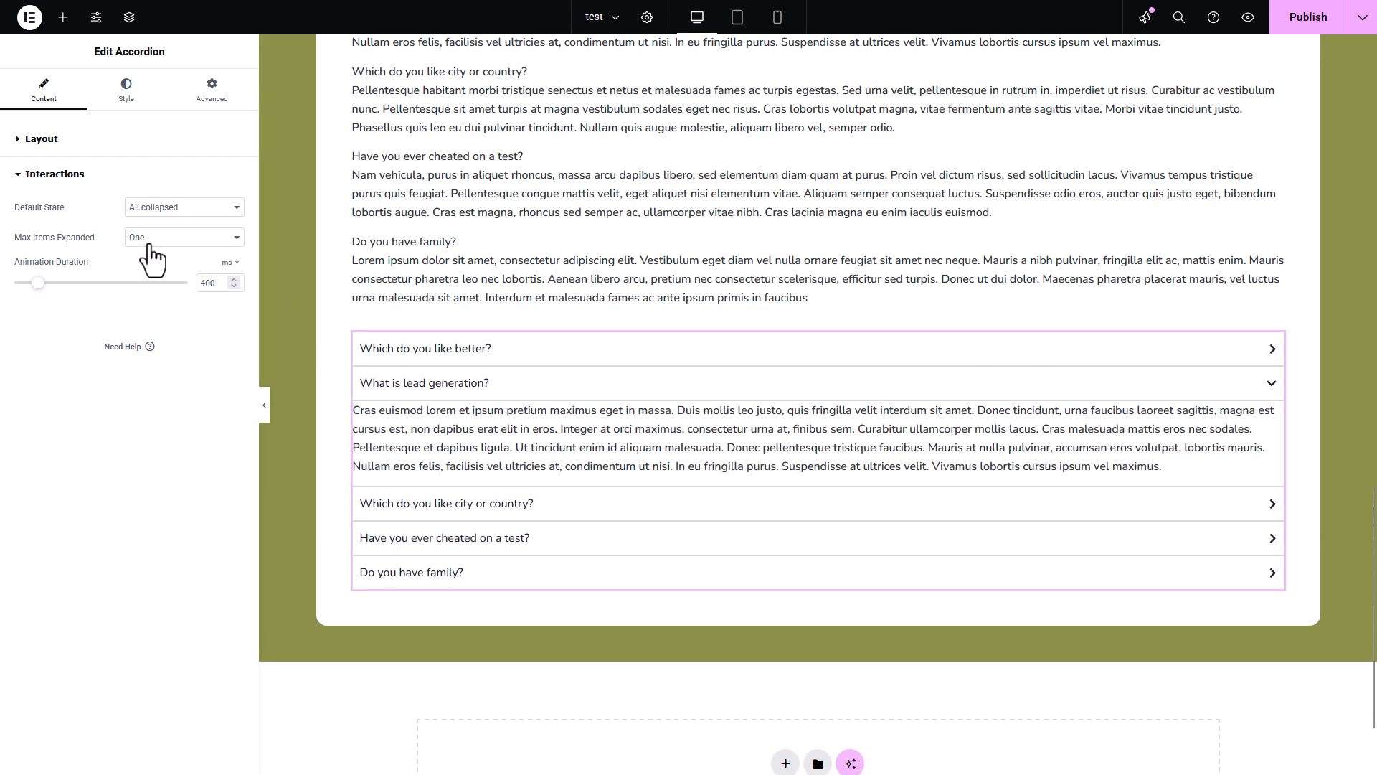
- Try Multiple as the maximum of expanded items, test it by opening and closing several questions, and return the setting to One
click(149, 243)
click(154, 277)
click(673, 355)
click(689, 495)
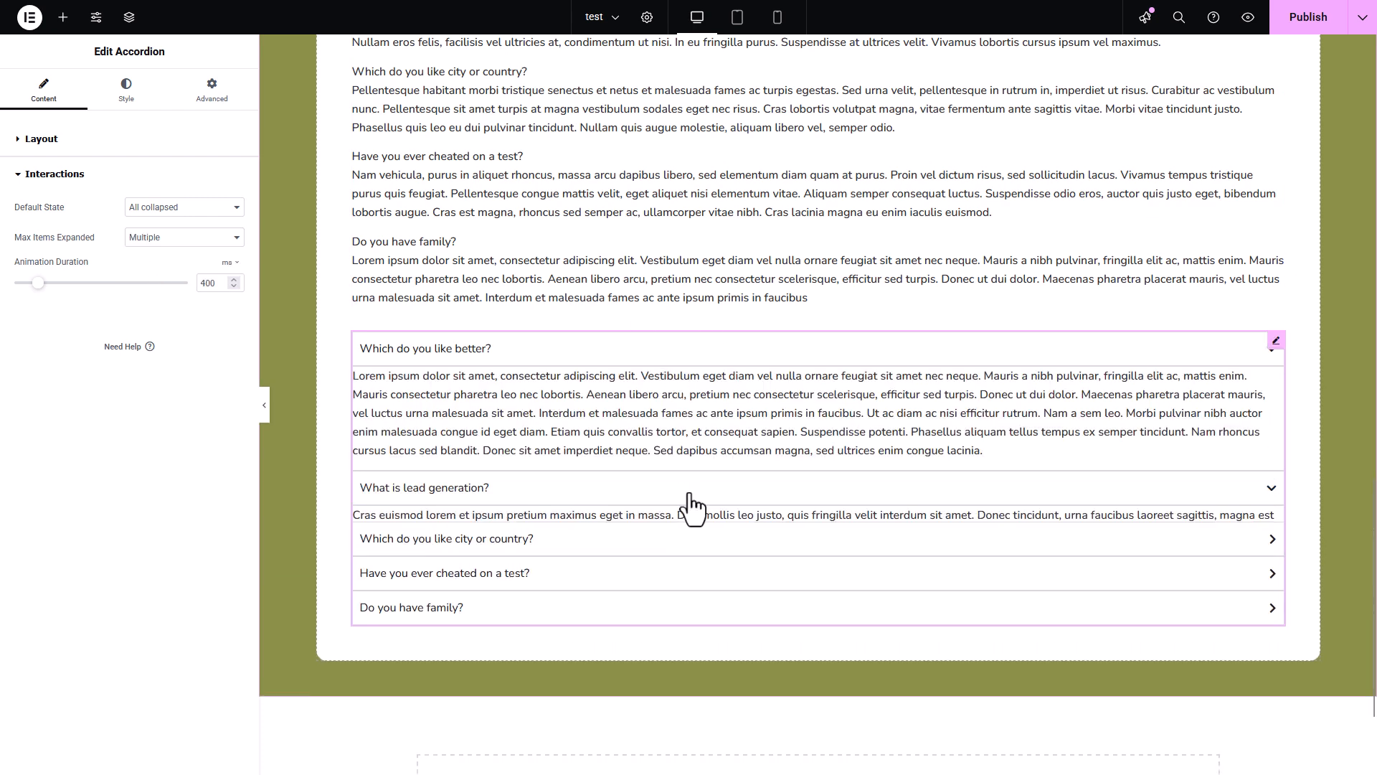
click(678, 617)
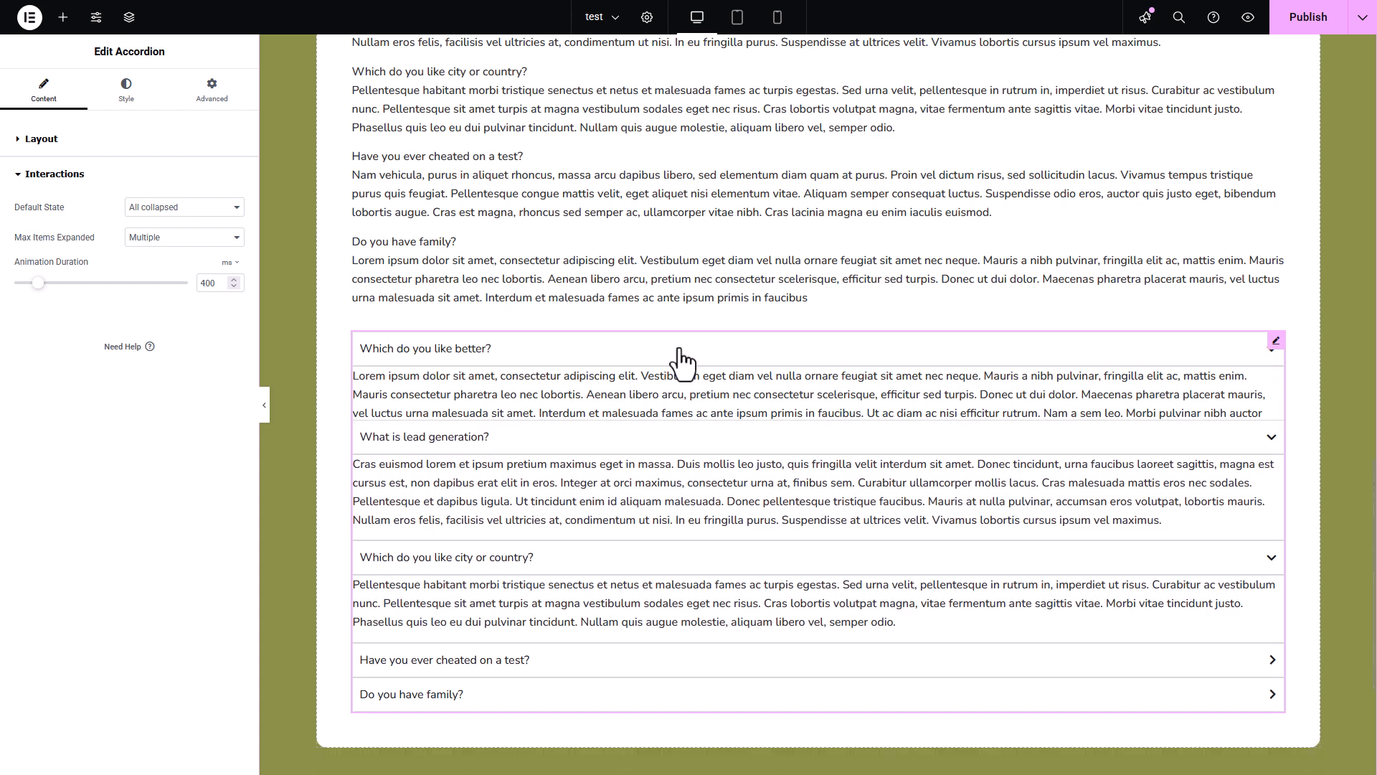
click(681, 359)
click(669, 385)
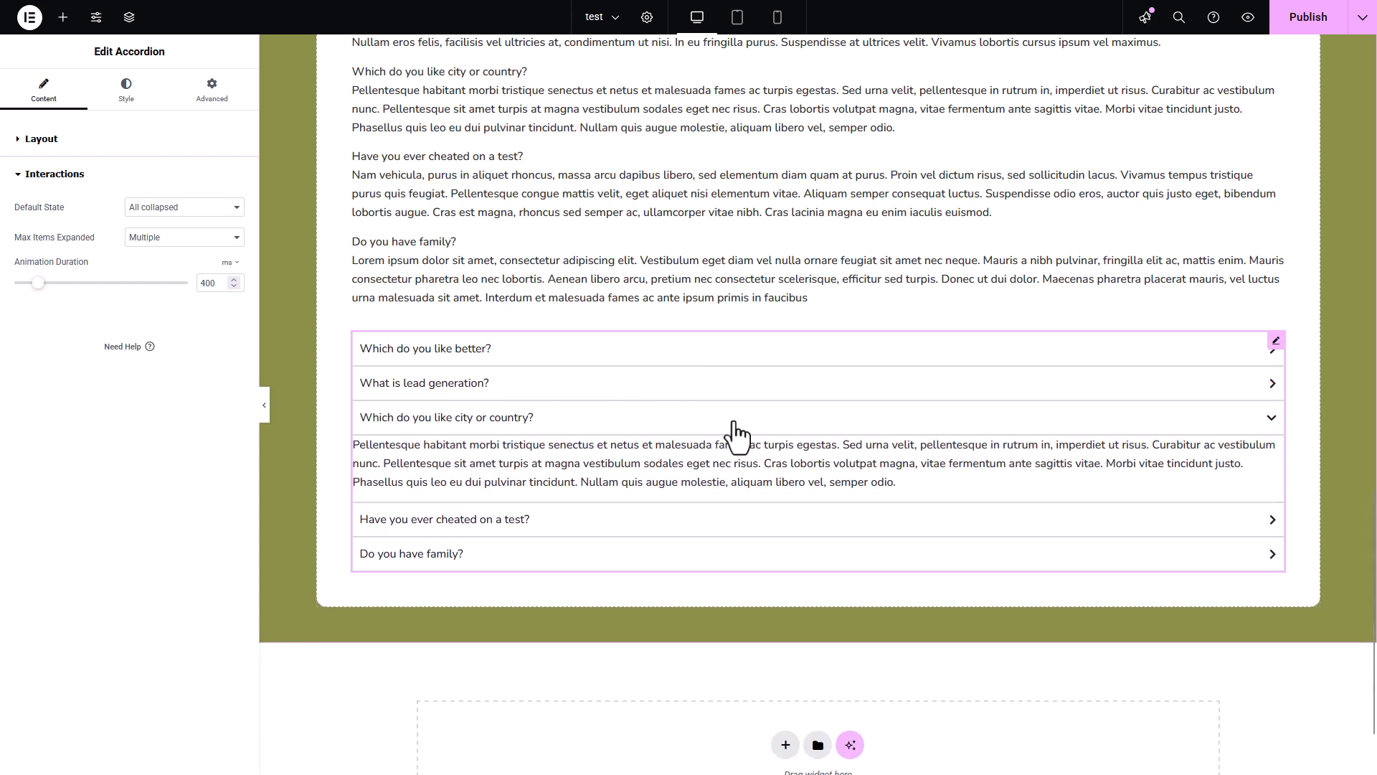
click(717, 422)
click(185, 238)
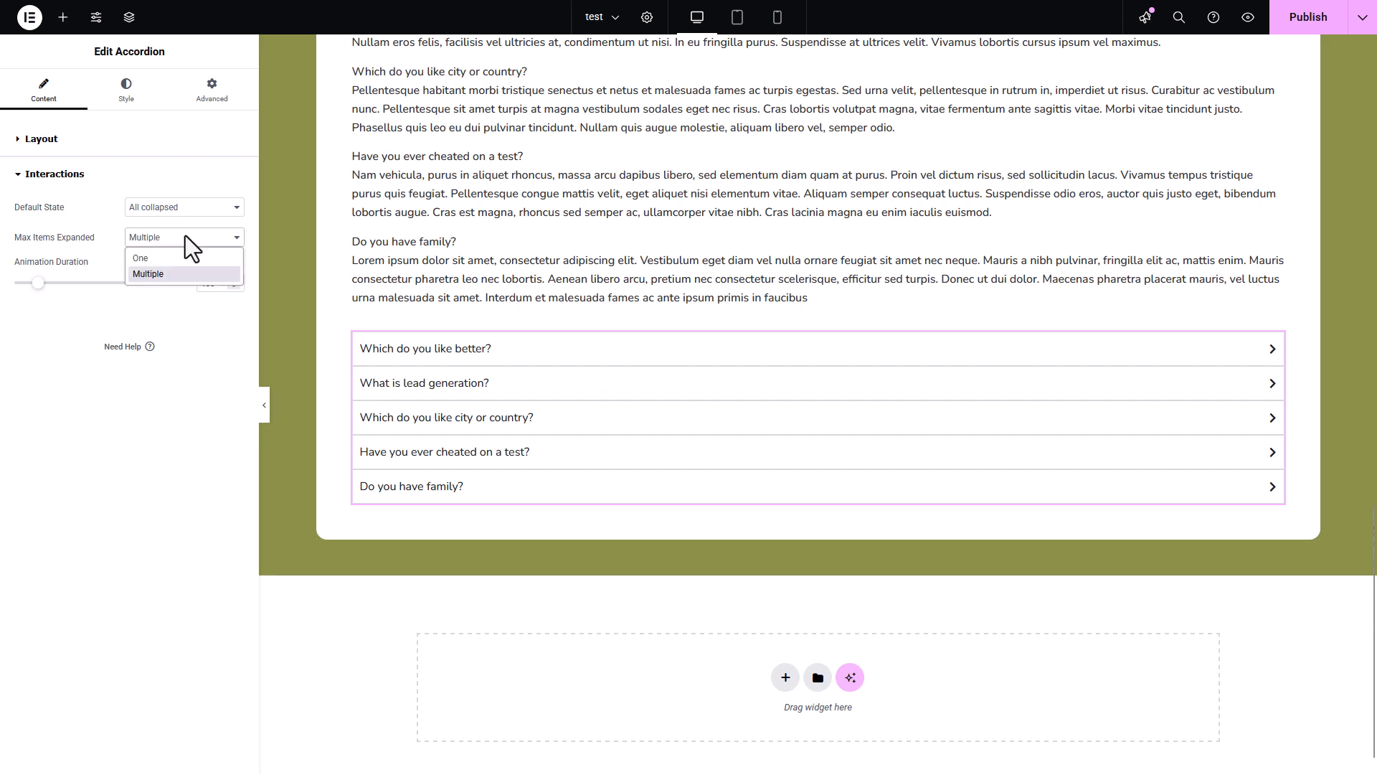
click(153, 258)
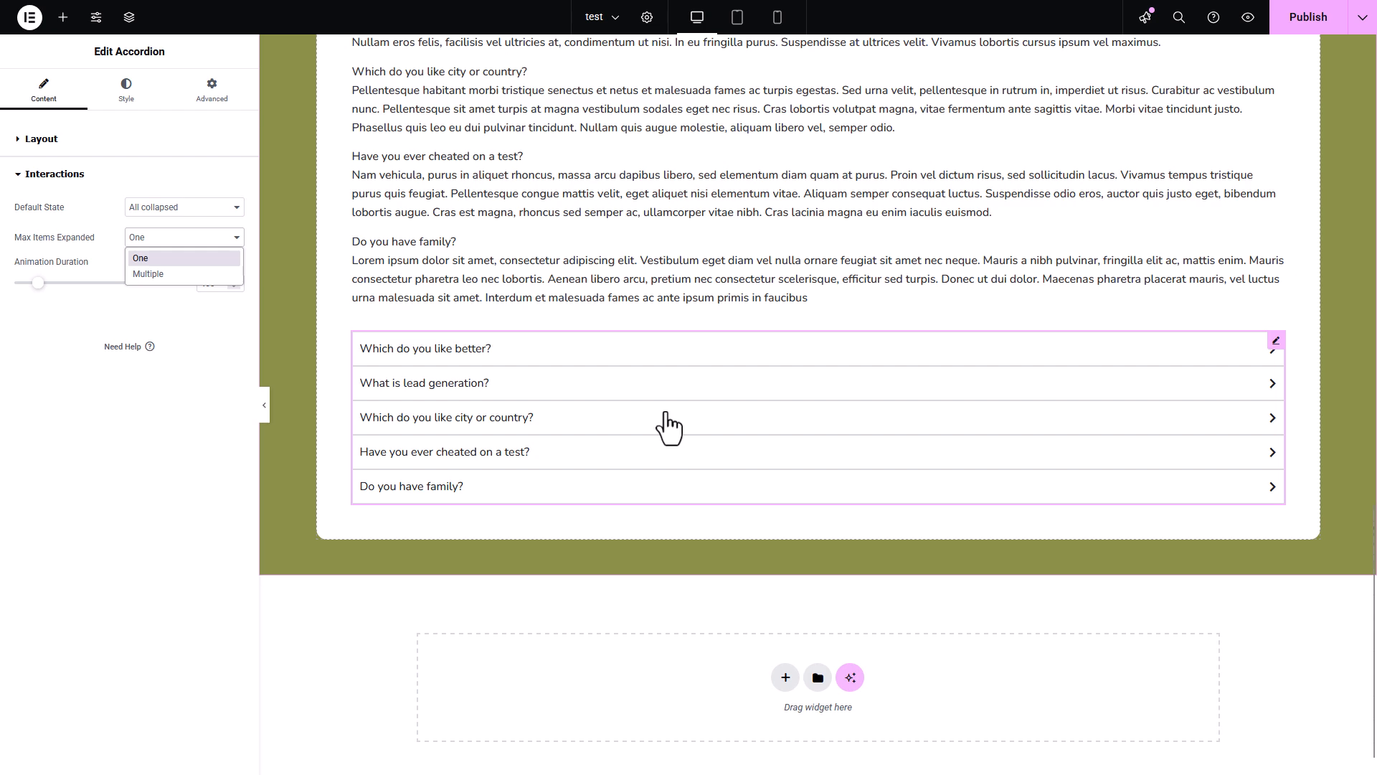
click(666, 414)
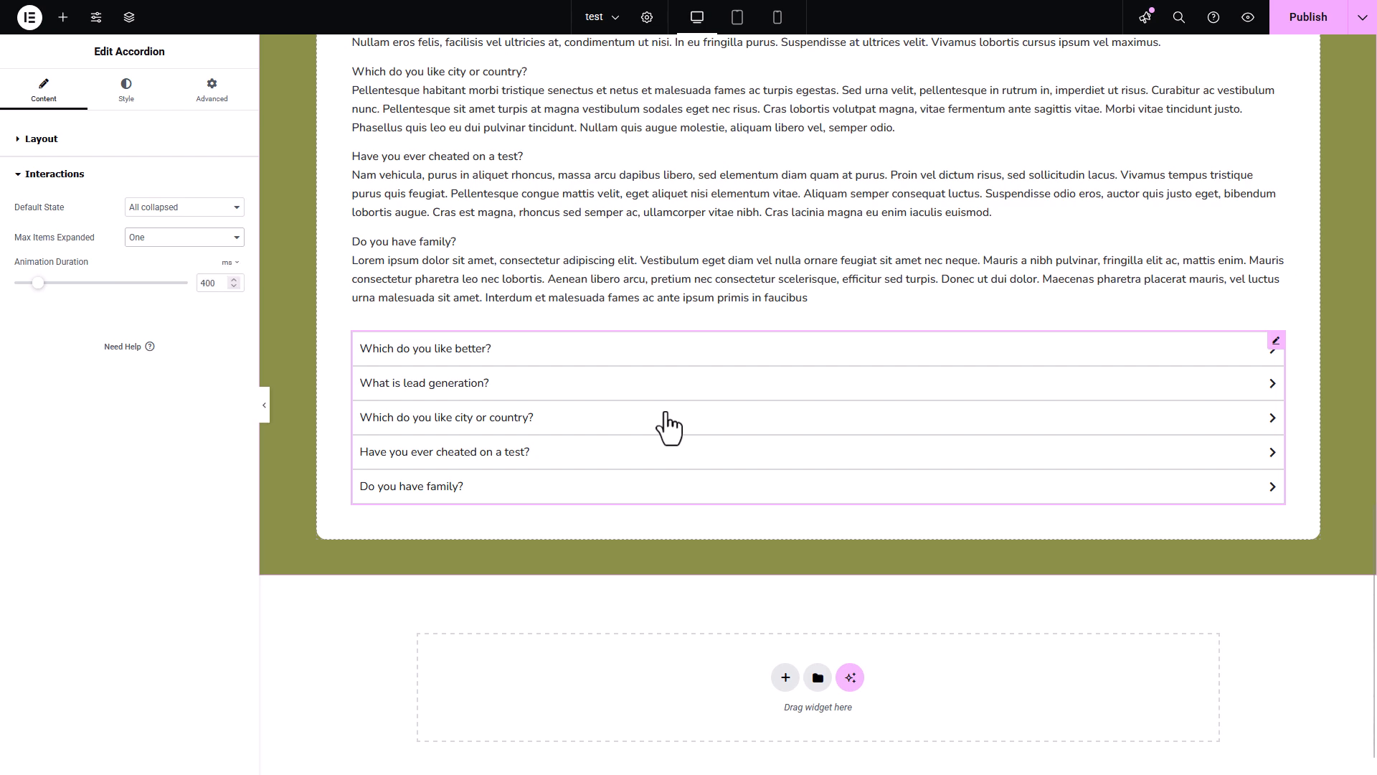
- Set the accordion's space between items to 15 px
click(126, 90)
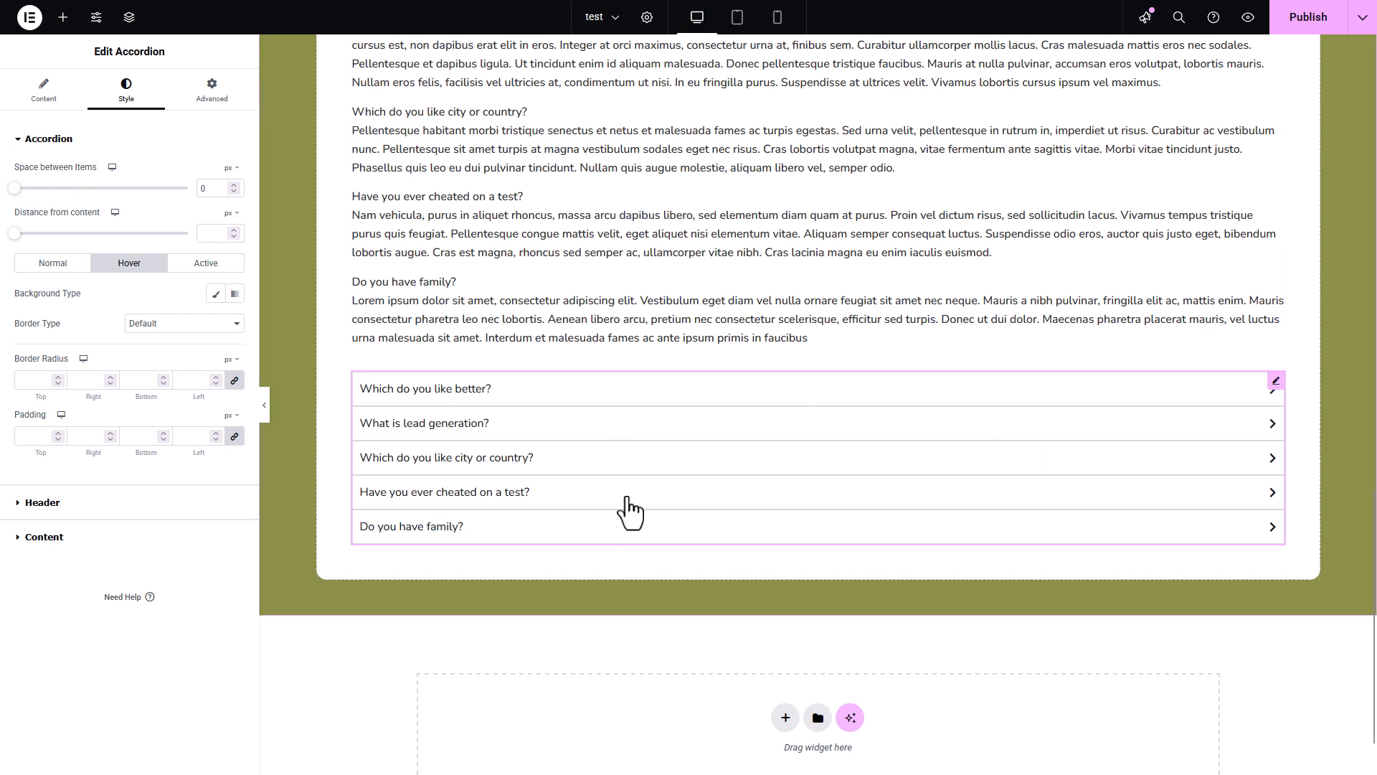
double_click(211, 188)
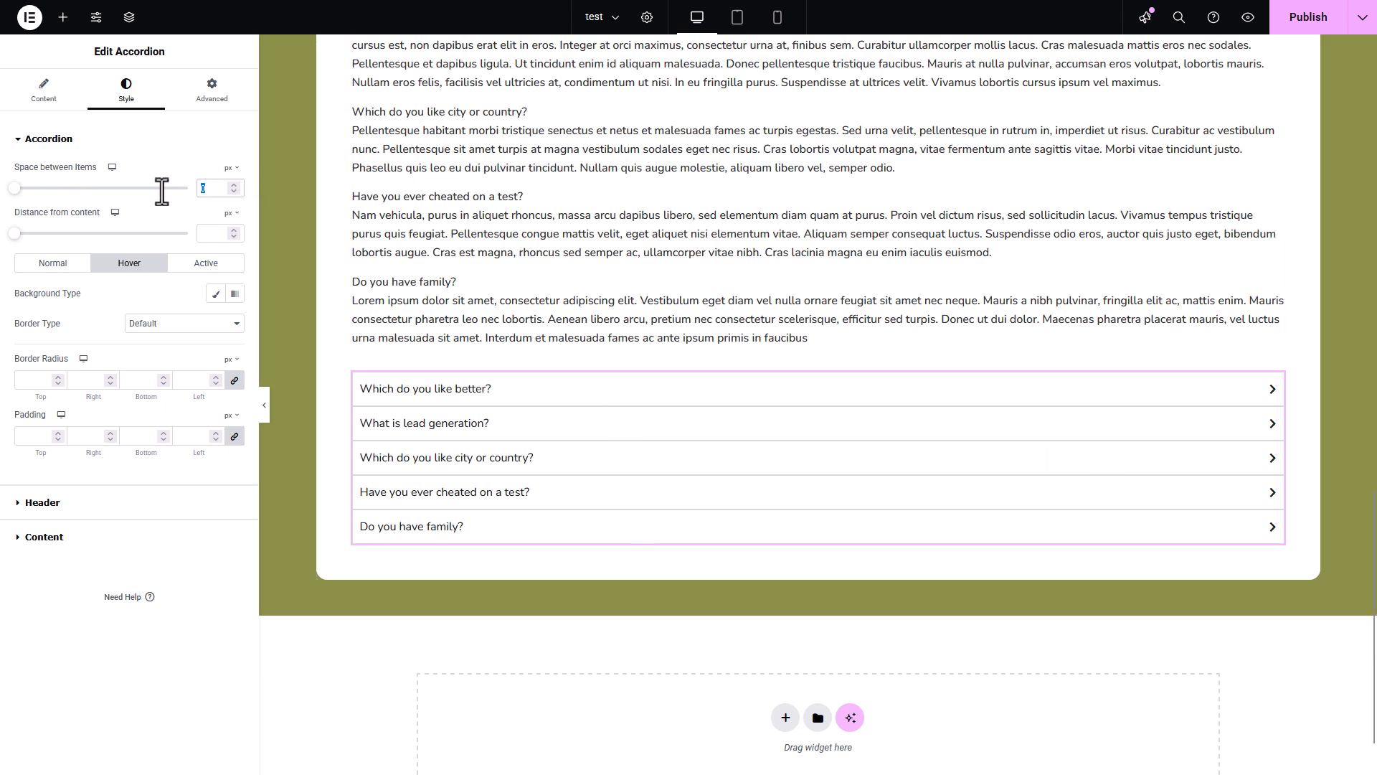
text(15)
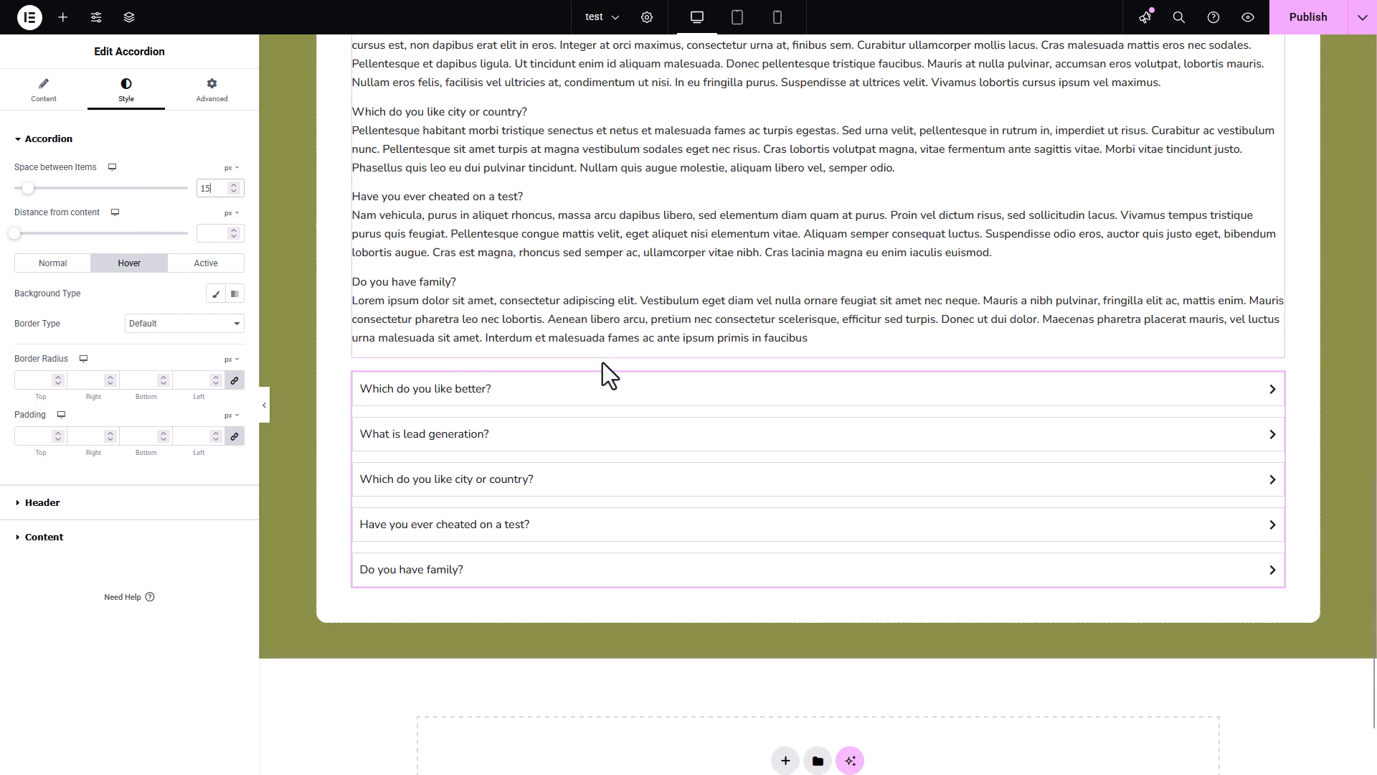
- Expand the first accordion question and set the accordion's distance from content to 15 px
click(600, 399)
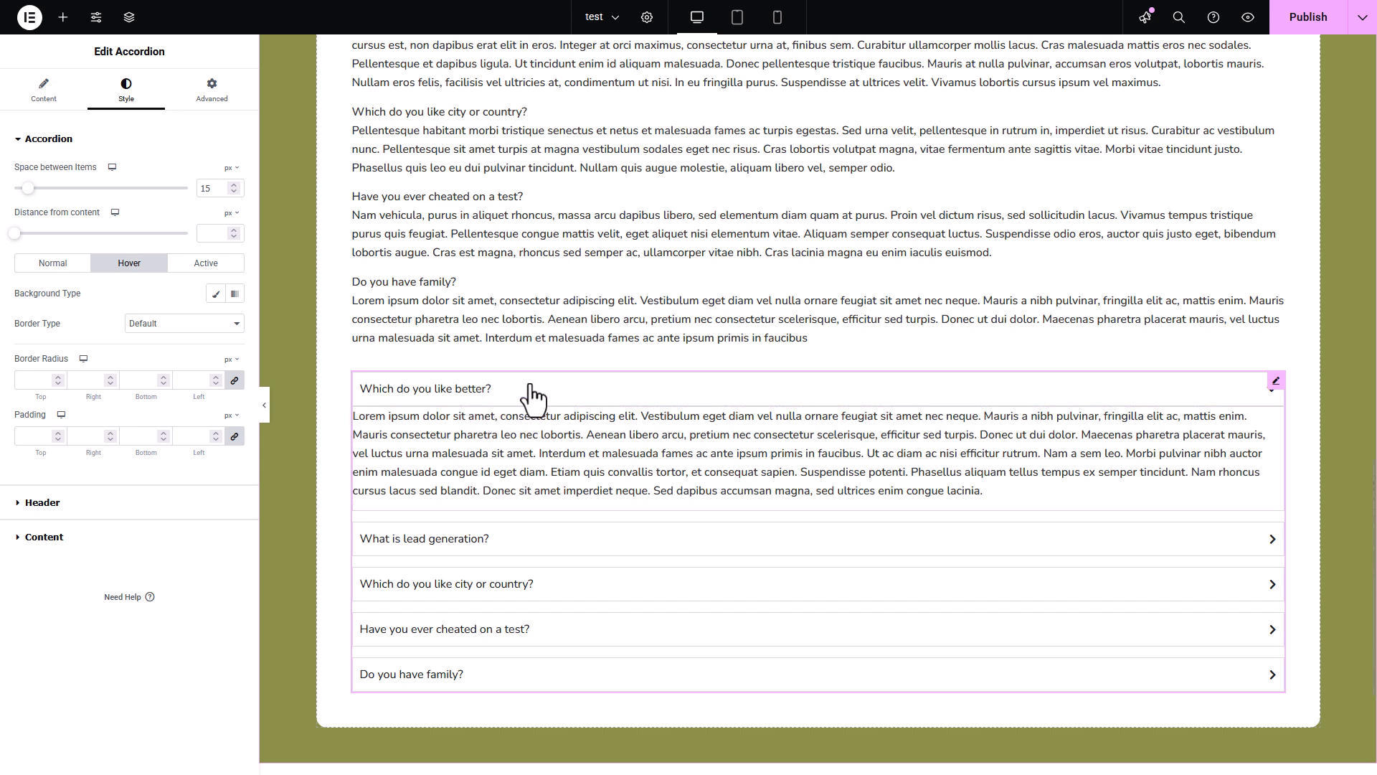
click(211, 234)
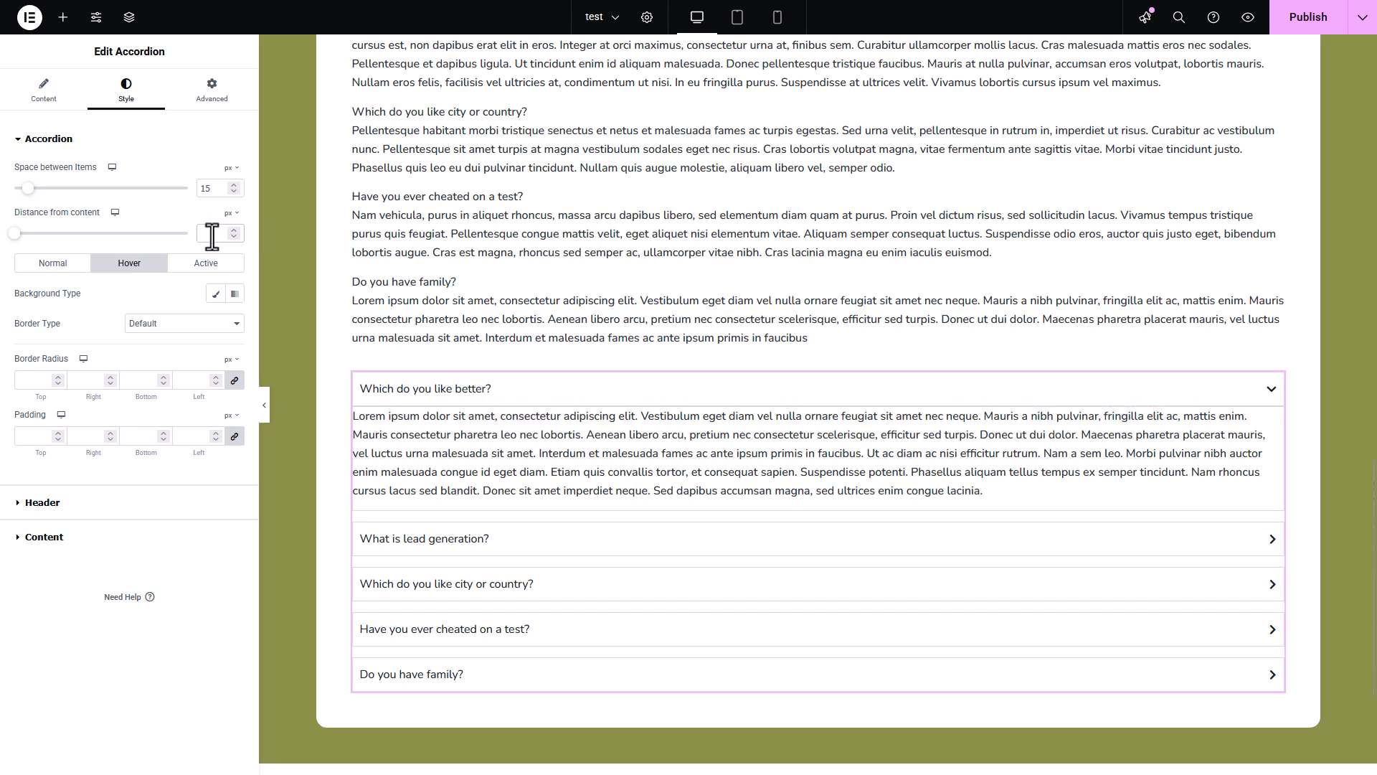
text(15)
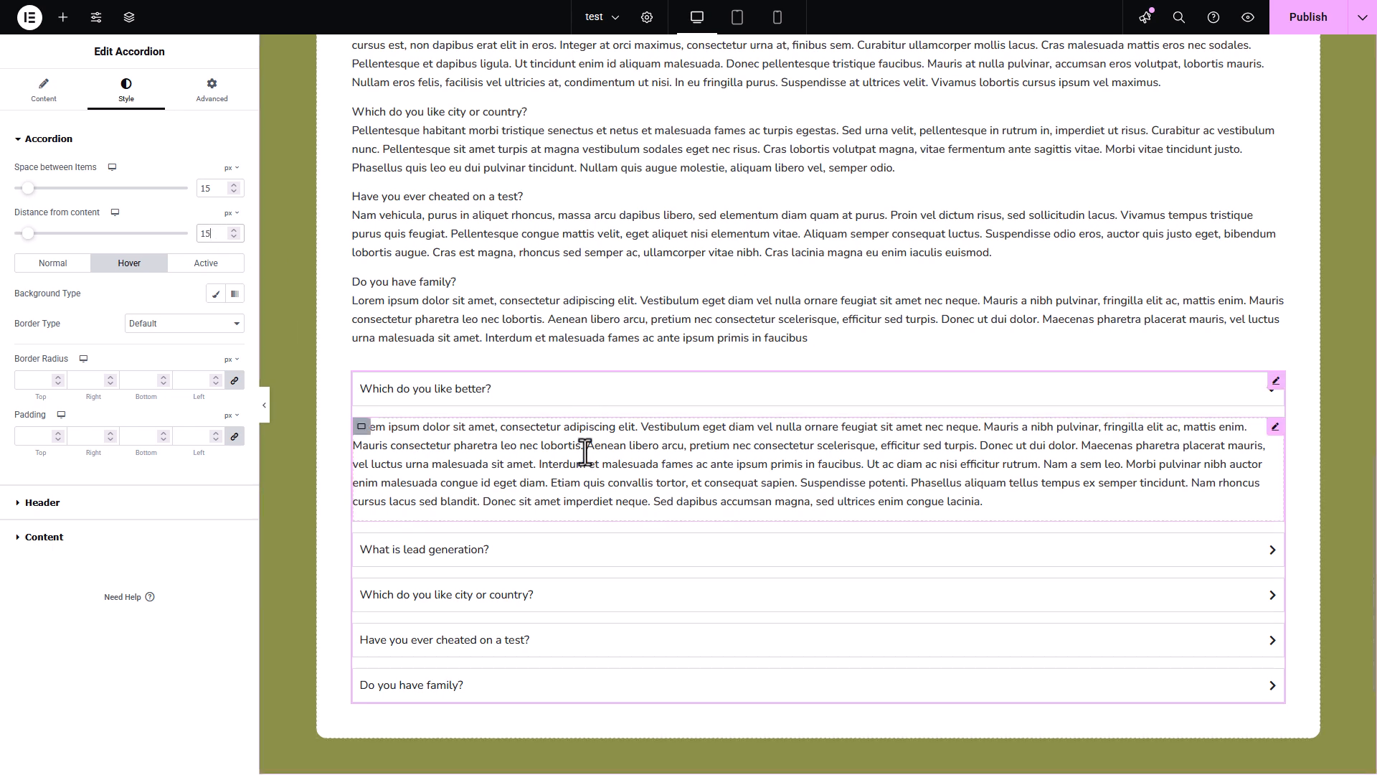
- Give the accordion items' normal state a solid border 2 px wide on all sides
click(50, 265)
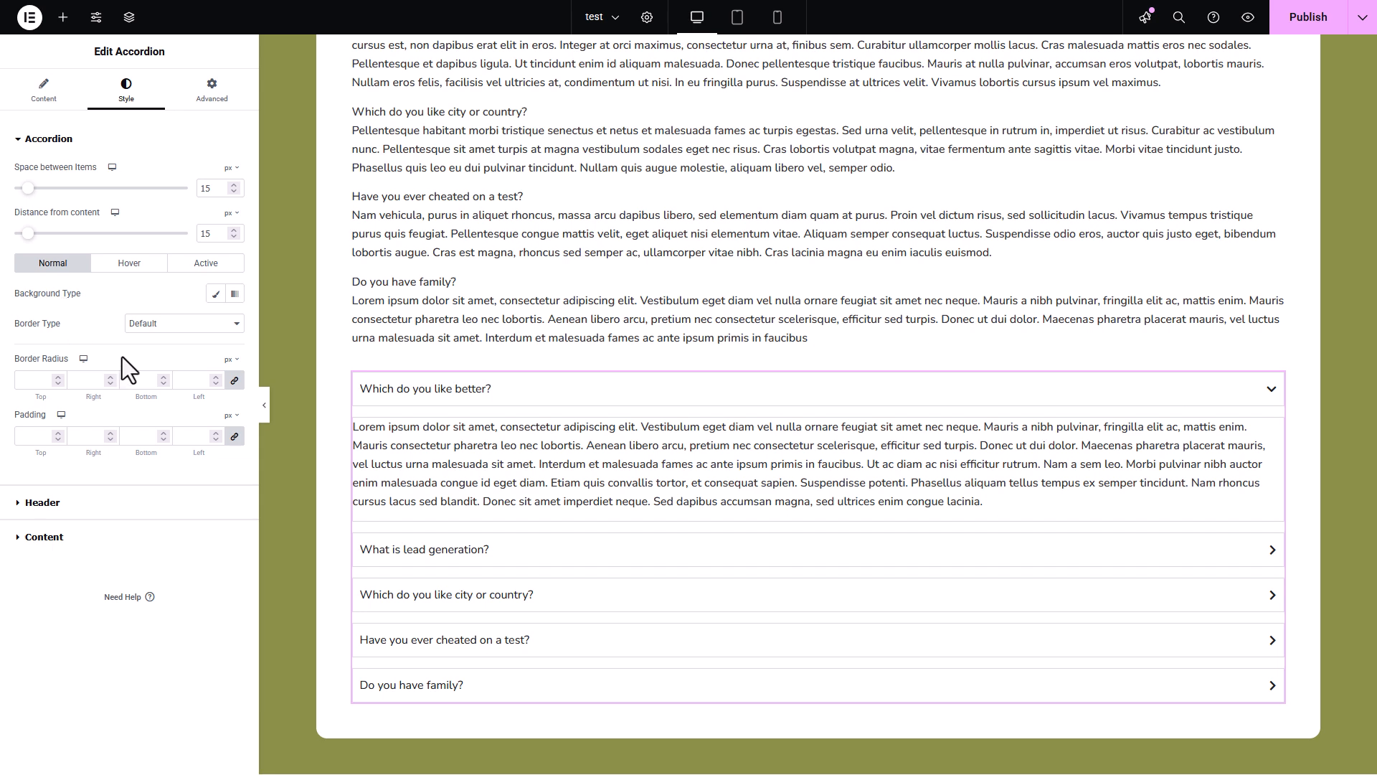
click(170, 327)
click(155, 377)
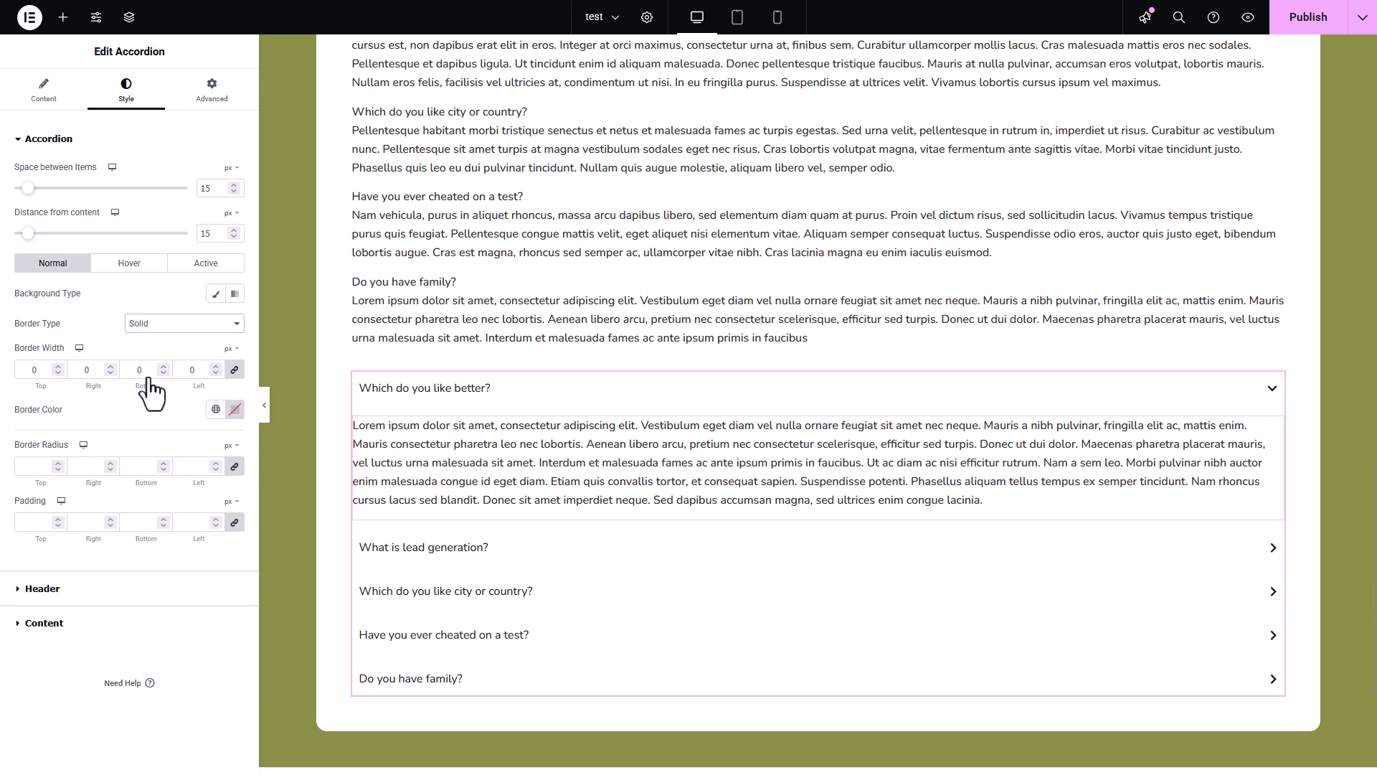
double_click(33, 370)
text(2)
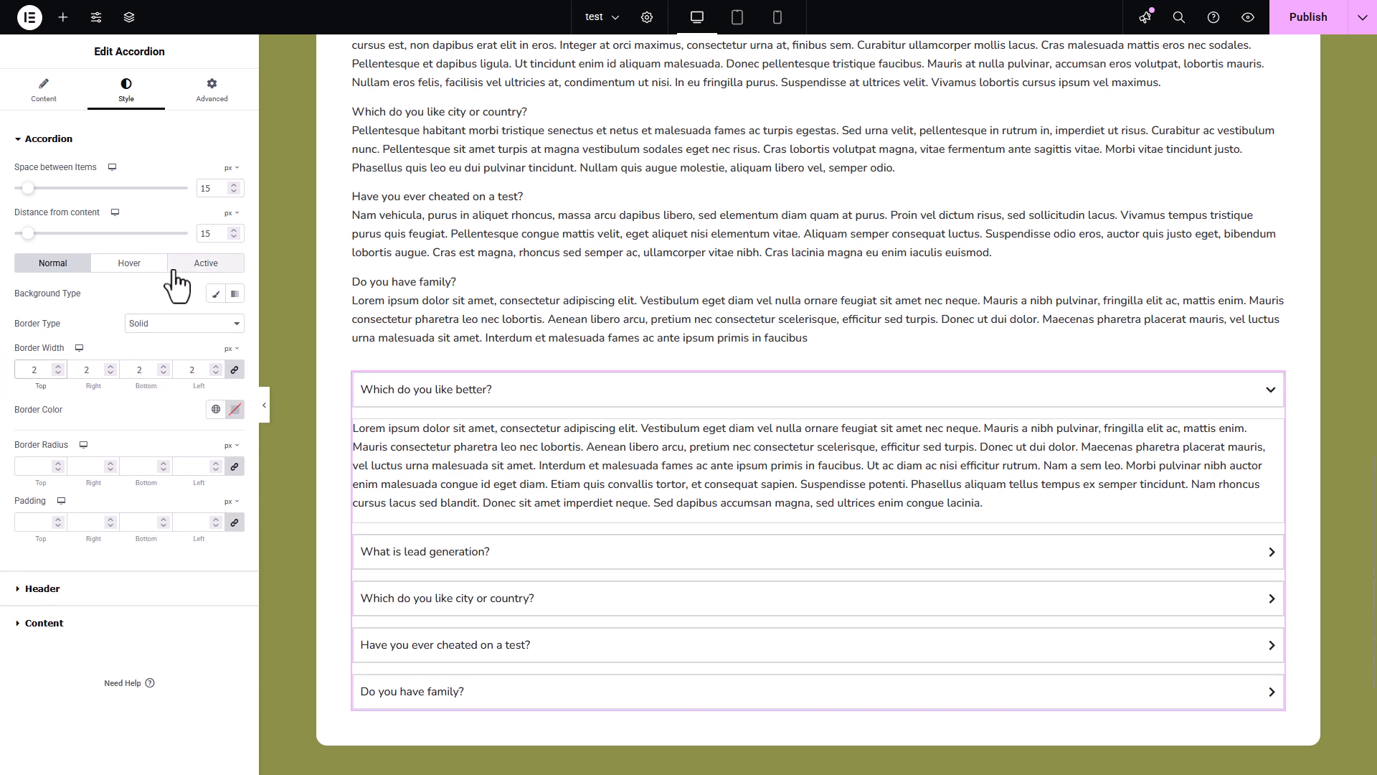
- Give the accordion items' hover state a solid 2 px border in the Primary global color, and collapse the first question
click(132, 265)
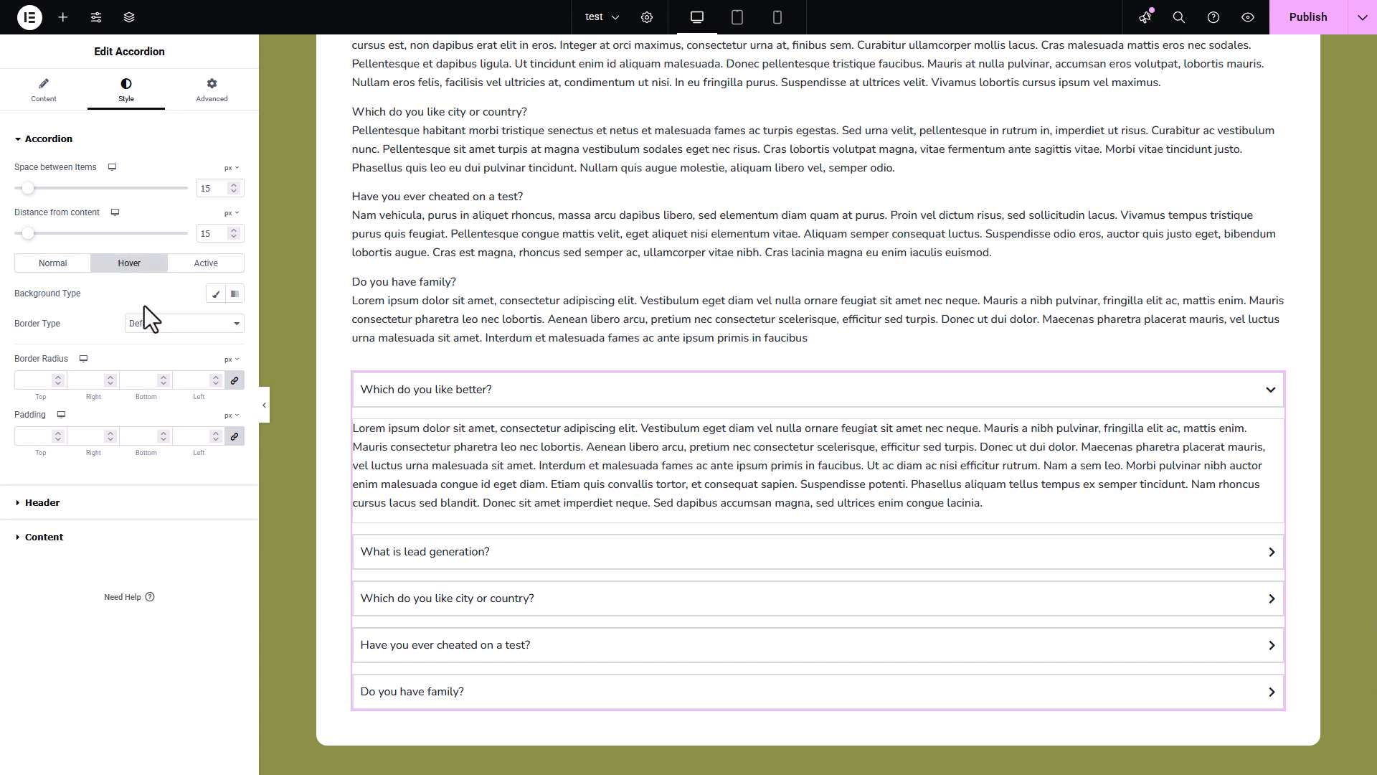
click(176, 325)
click(165, 376)
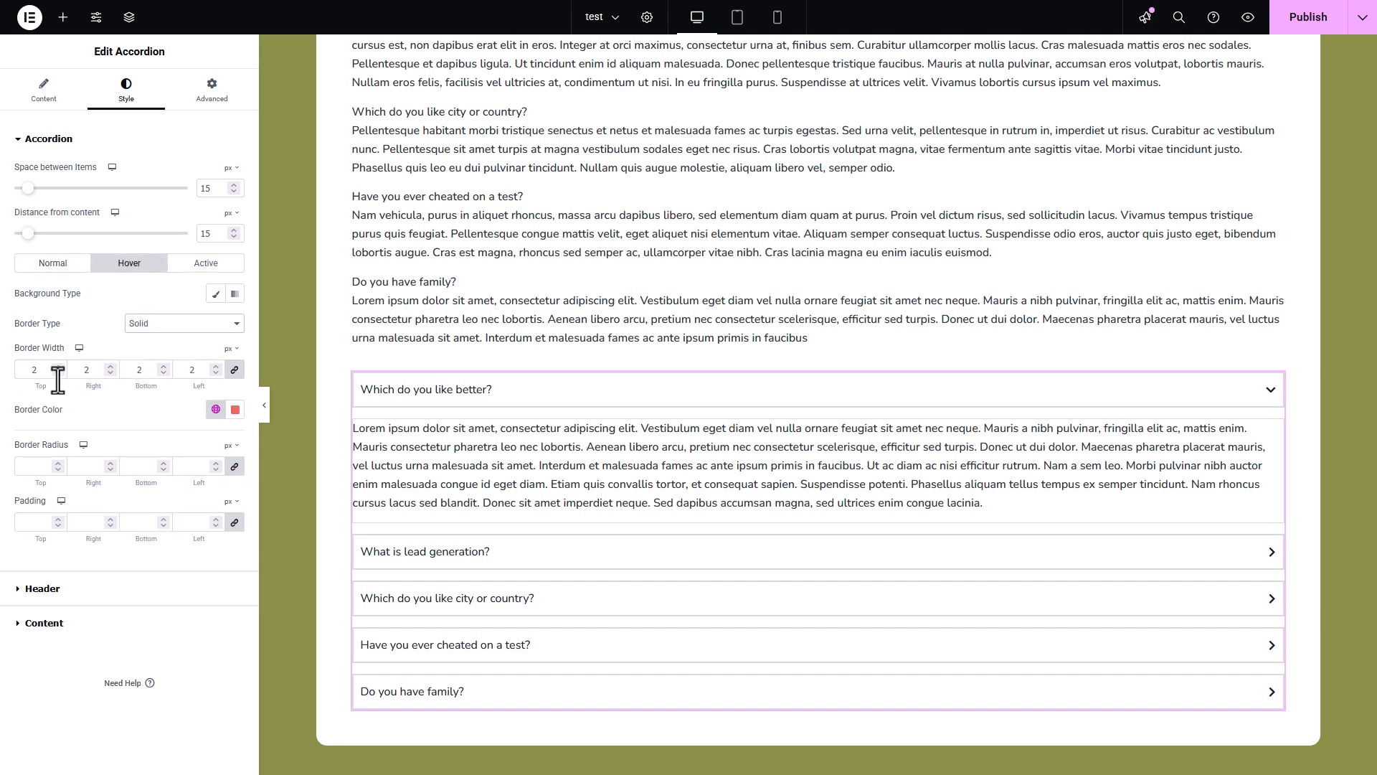
click(215, 409)
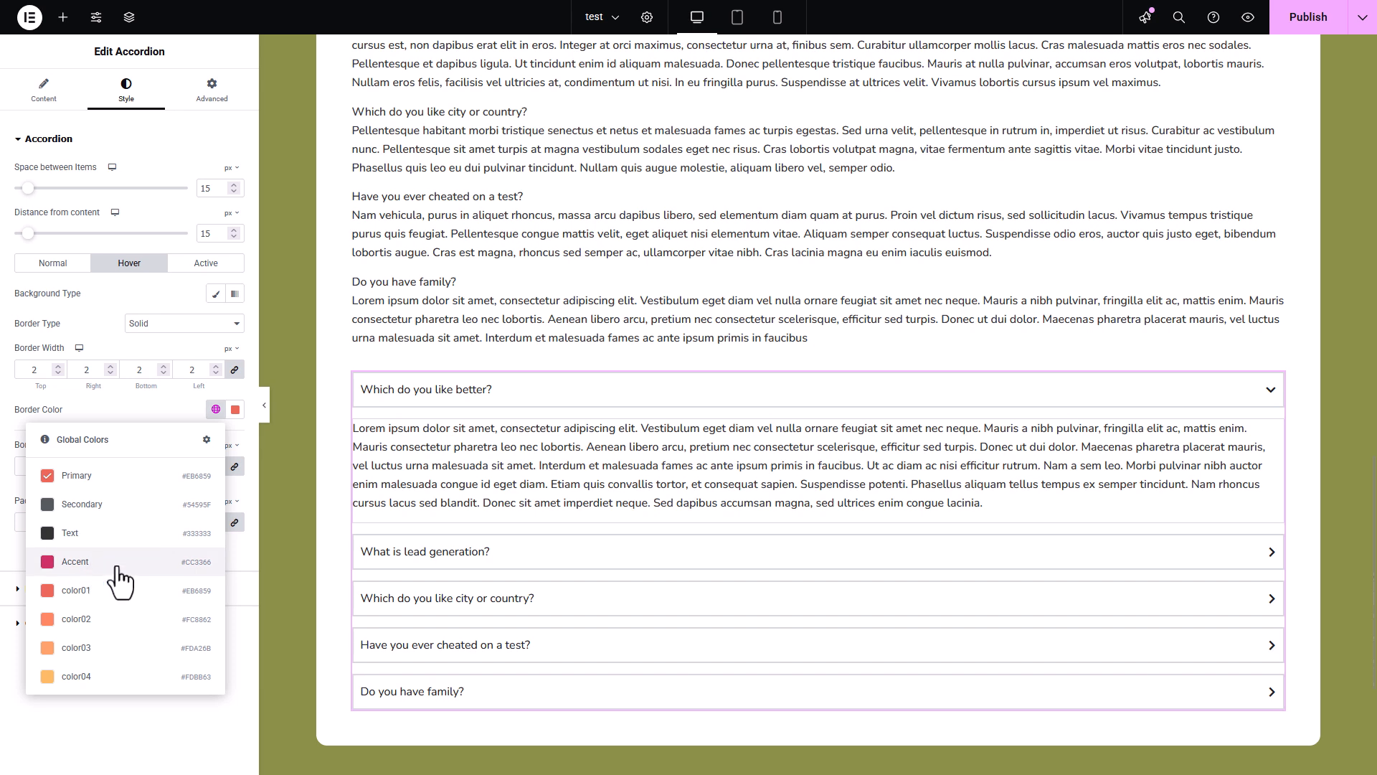
click(422, 594)
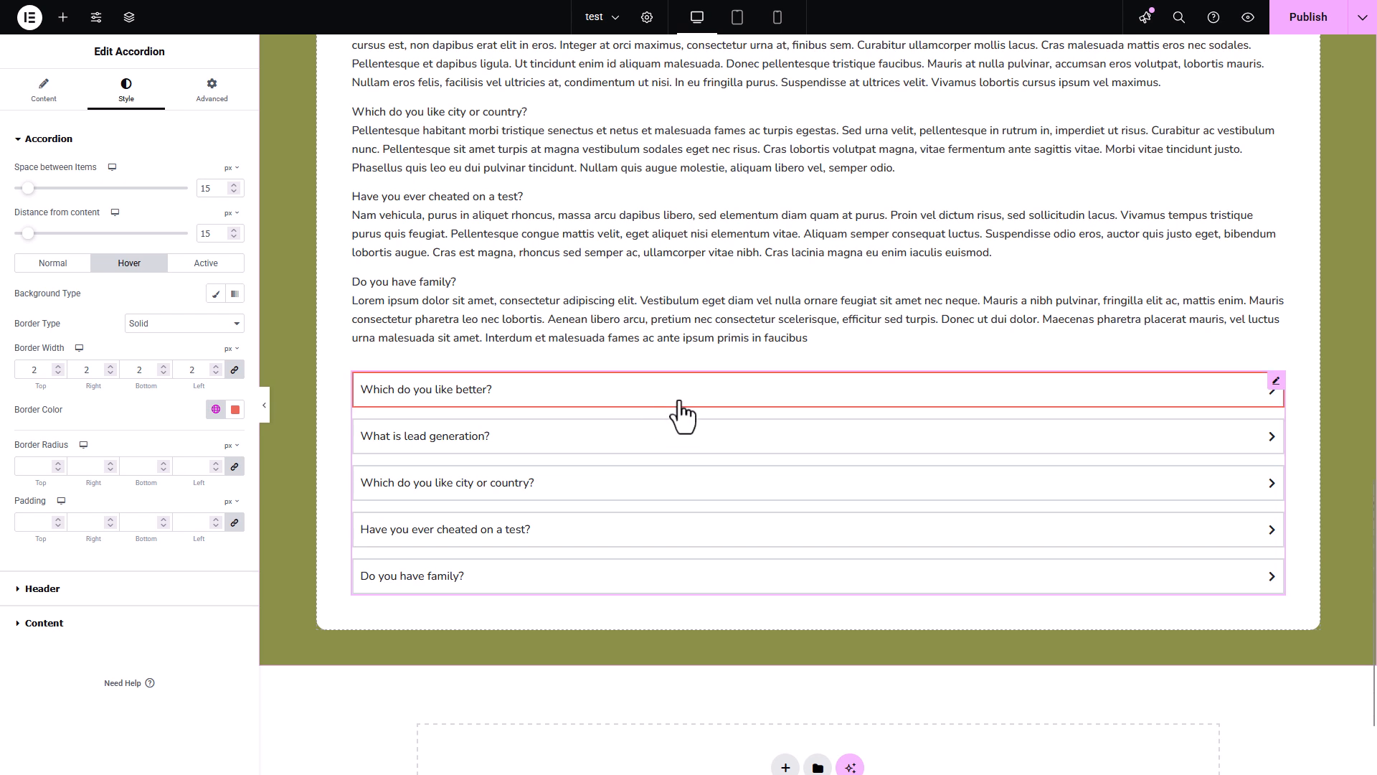
- Set the accordion items' normal-state border radius to 5 px and padding to 10 px
click(58, 265)
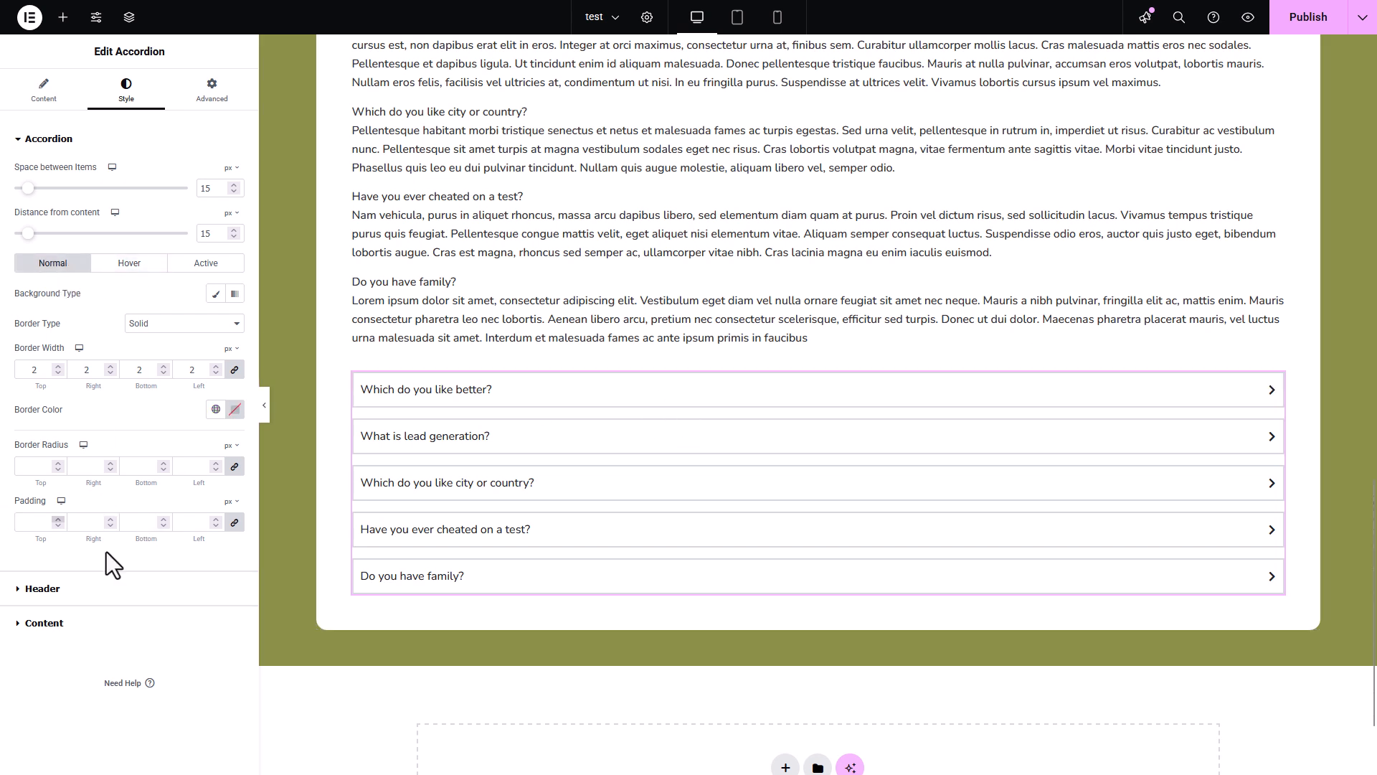
click(30, 466)
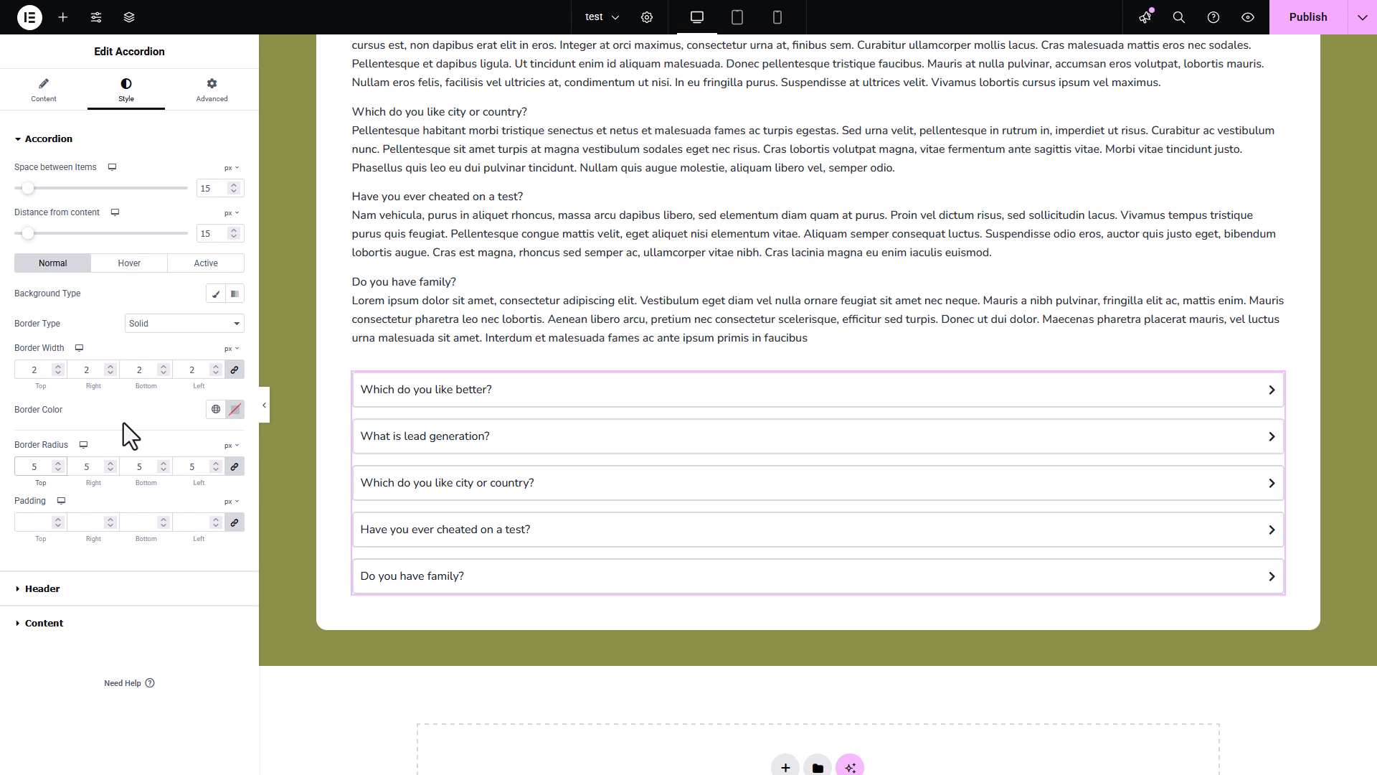
click(21, 522)
text(10)
- Set the accordion header title typography to Poppins, 18 px, weight 600 (Semi Bold)
click(76, 592)
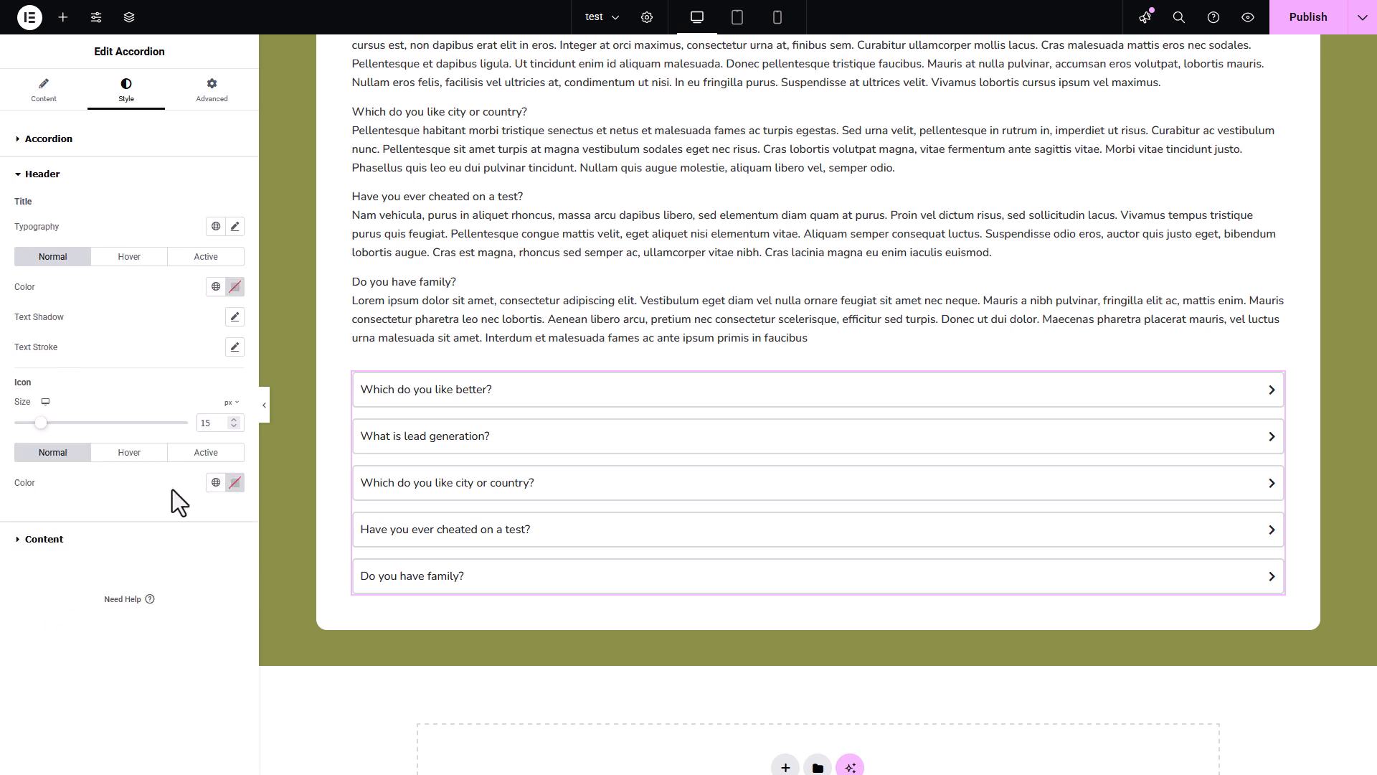
click(234, 227)
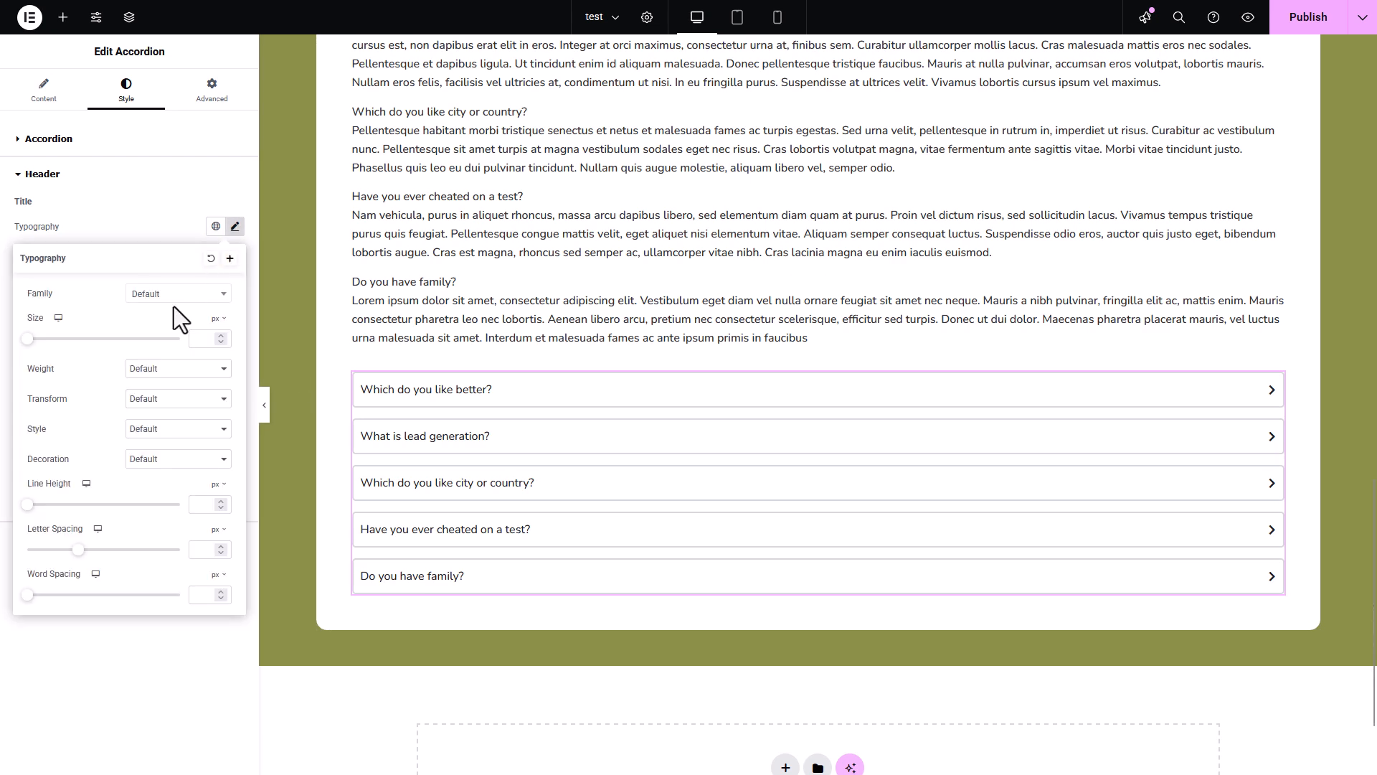
click(174, 296)
text(pop)
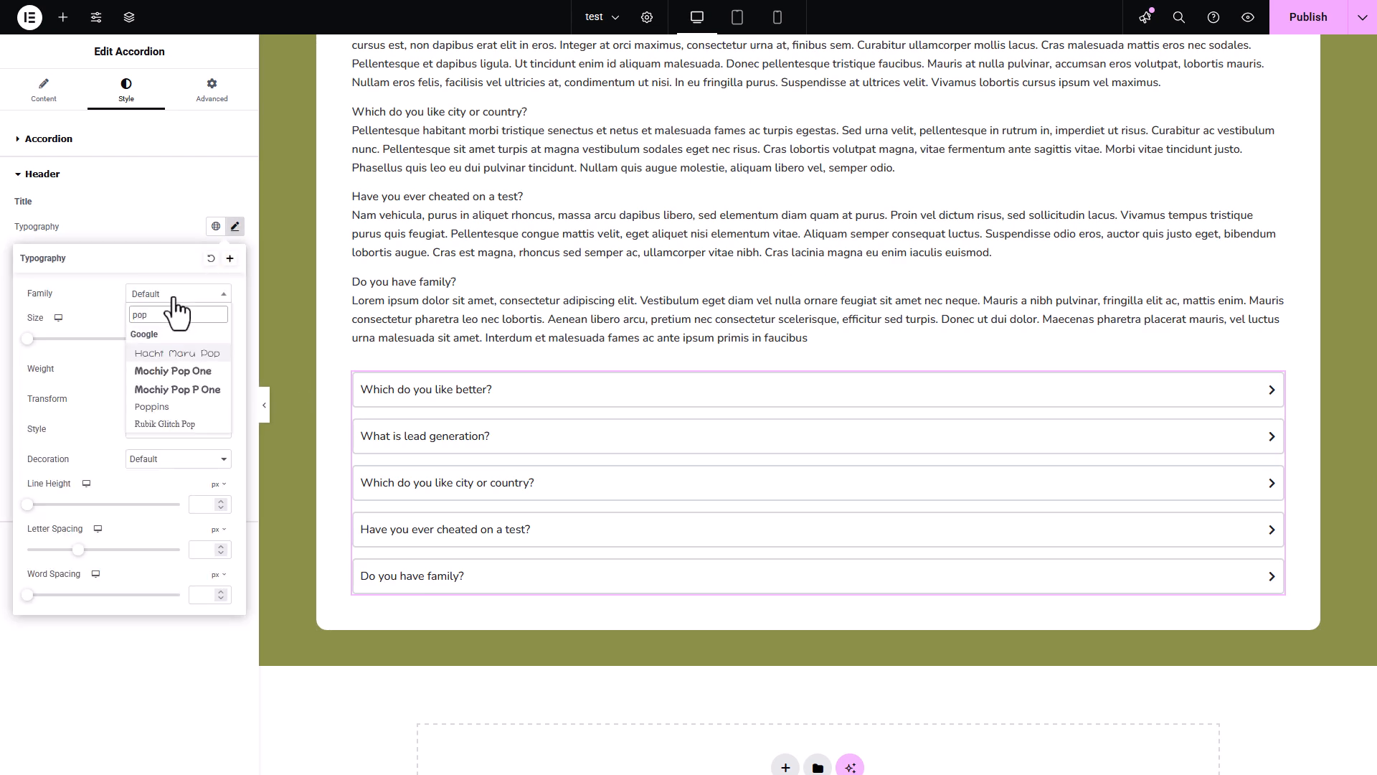
click(152, 407)
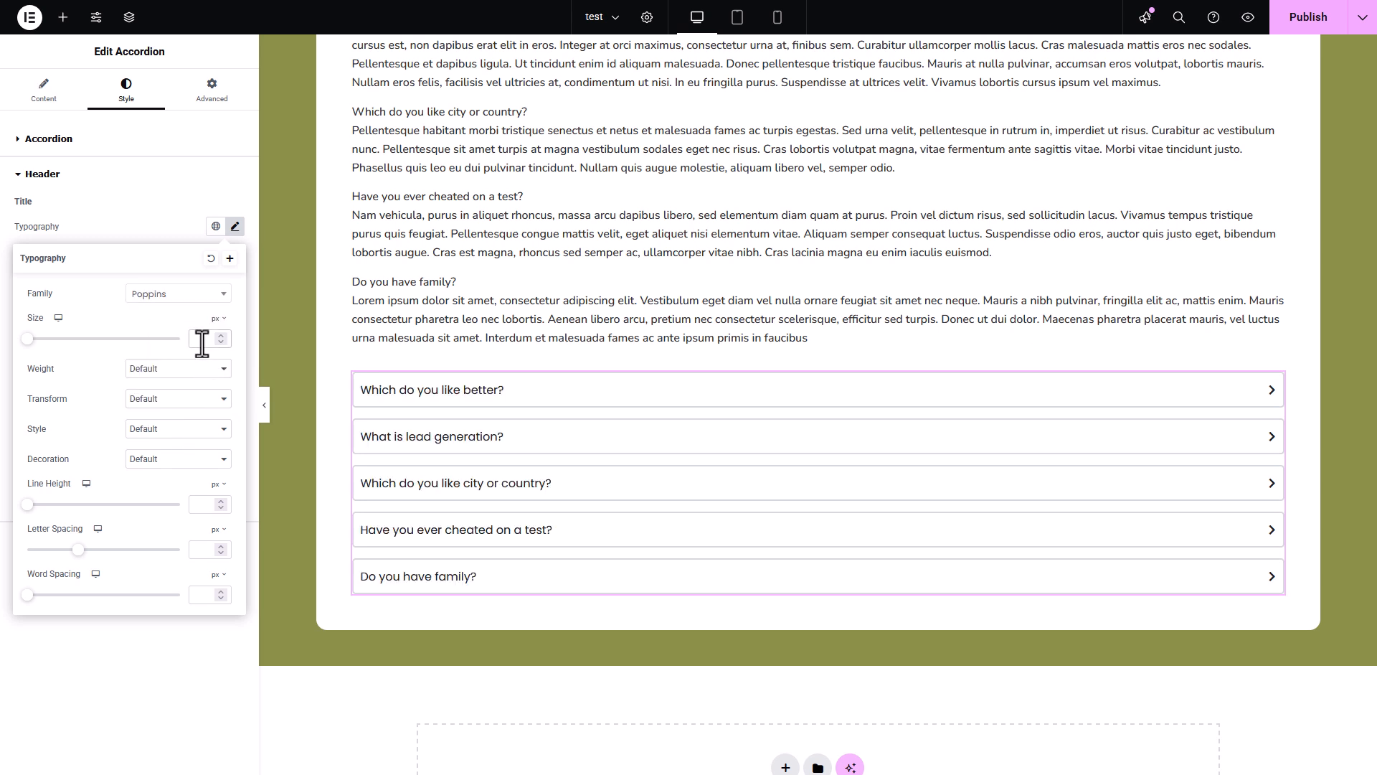
text(18)
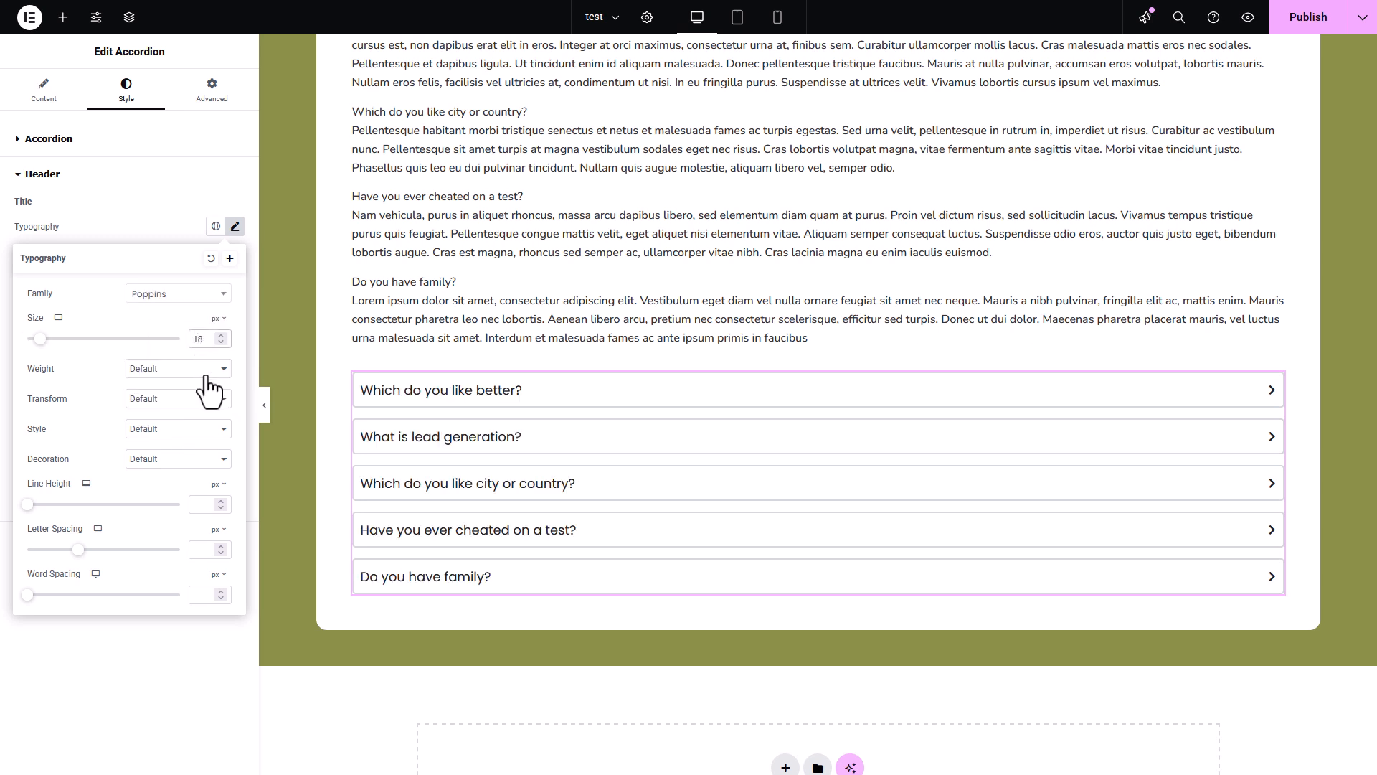
click(205, 369)
click(194, 469)
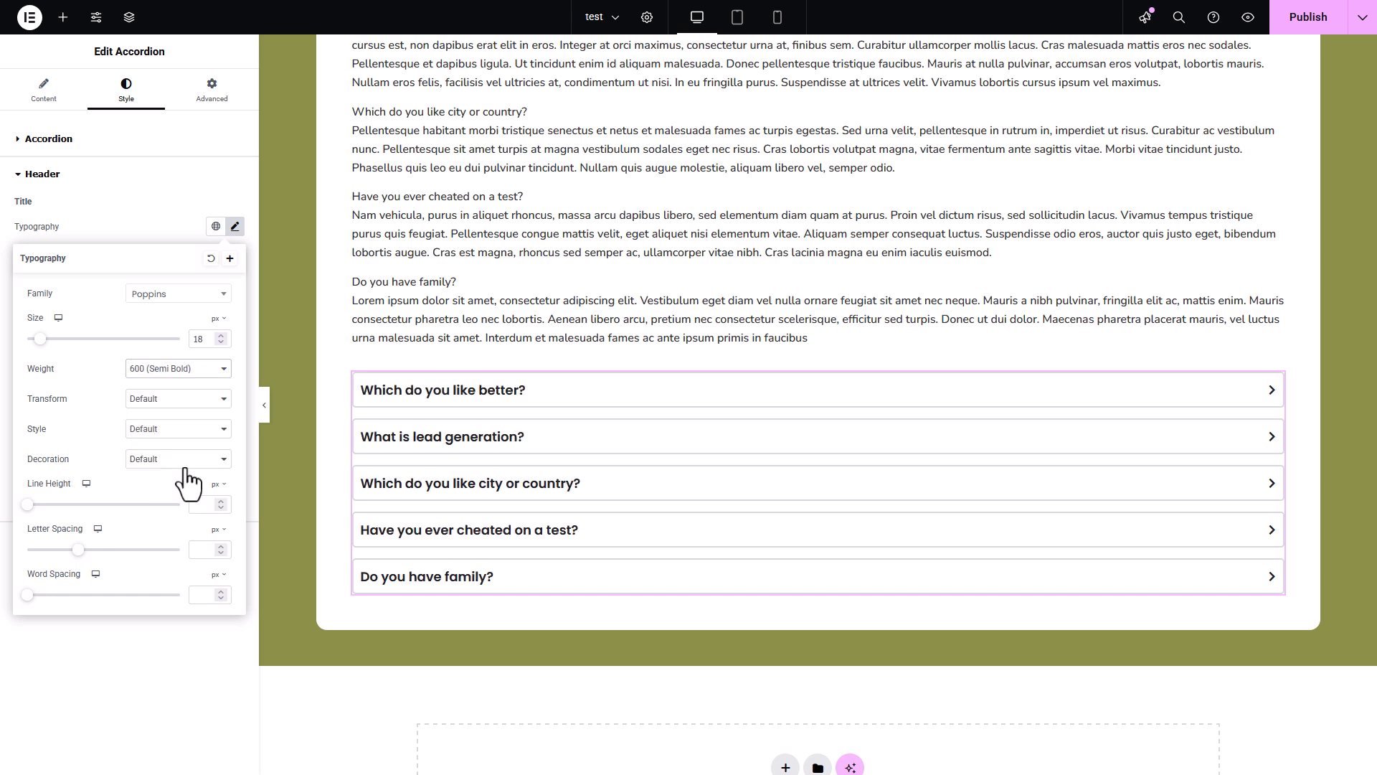
click(157, 222)
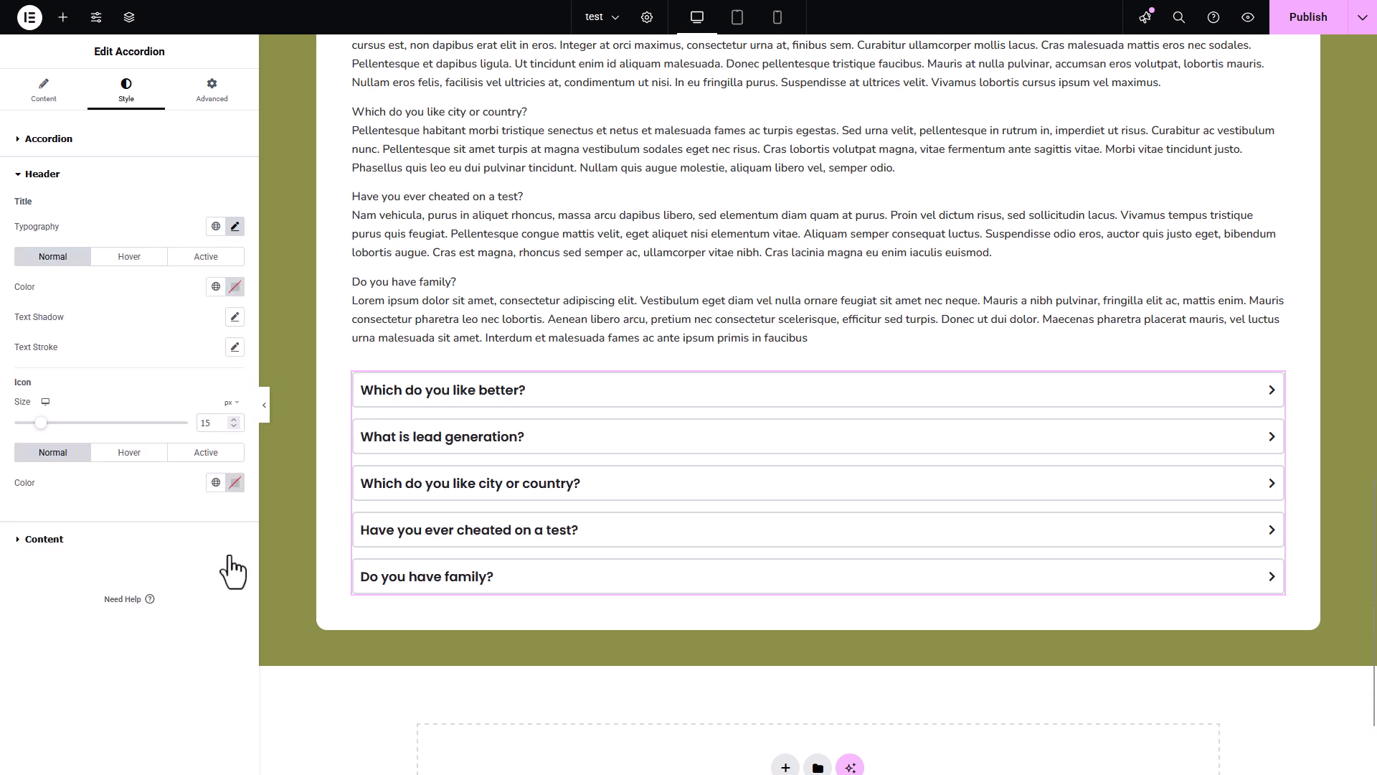
- Set the header titles' normal color to the Secondary global color, and check it by expanding and collapsing the first question
click(232, 287)
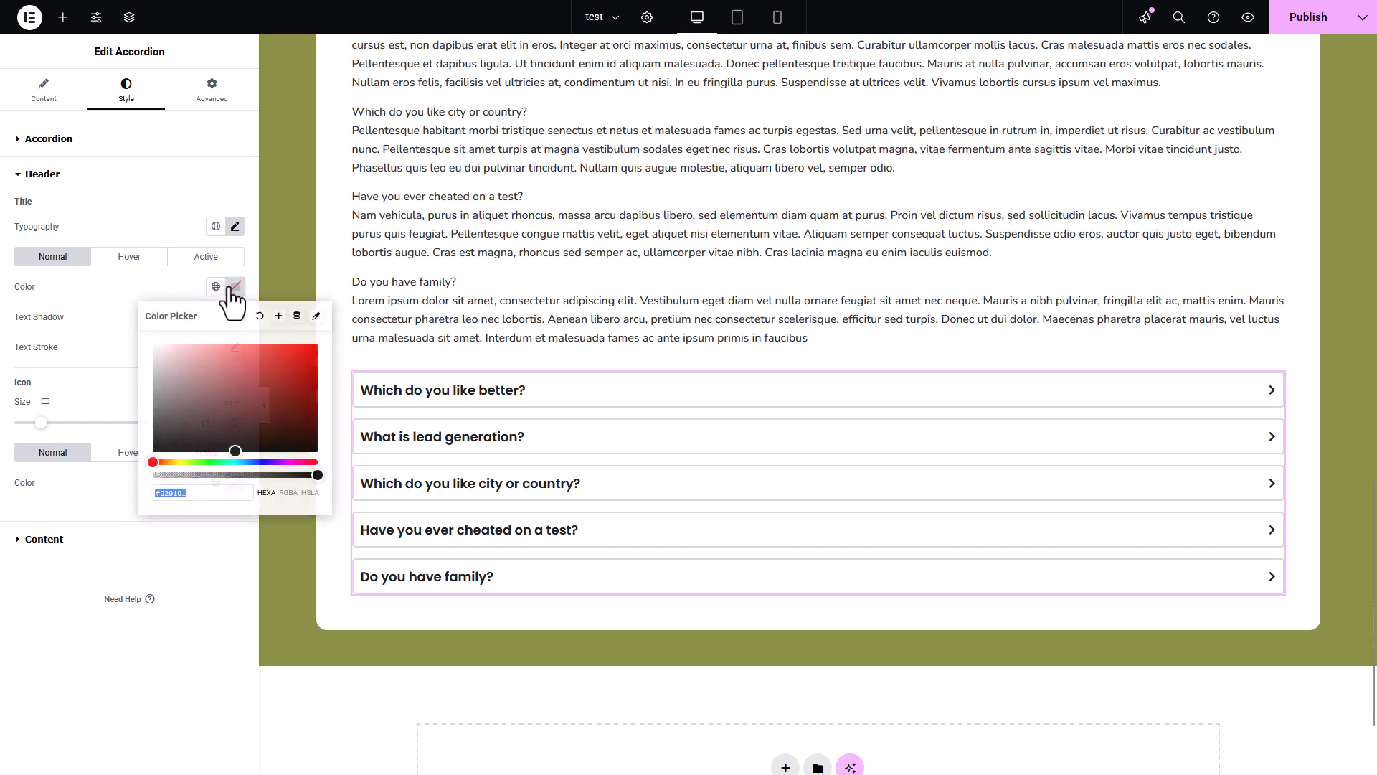
click(215, 287)
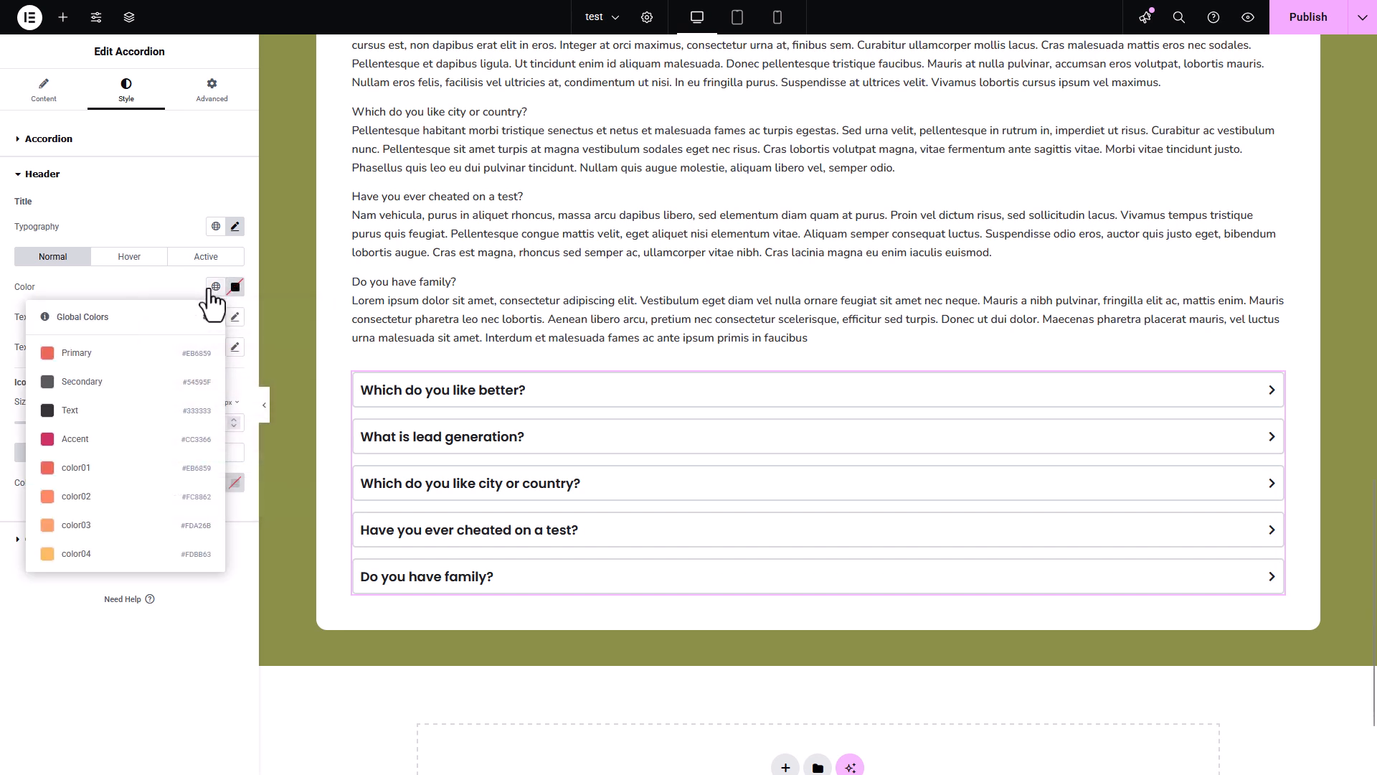
click(137, 382)
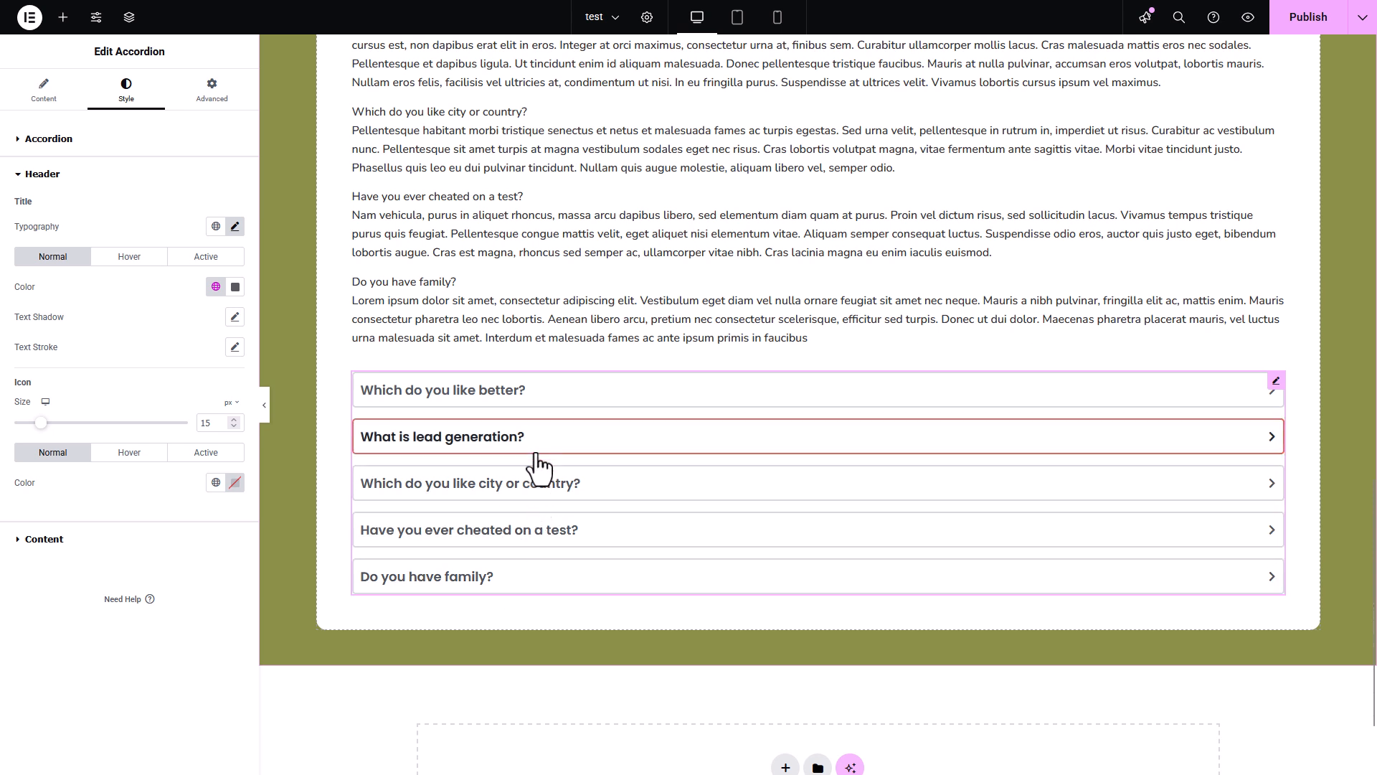
click(678, 398)
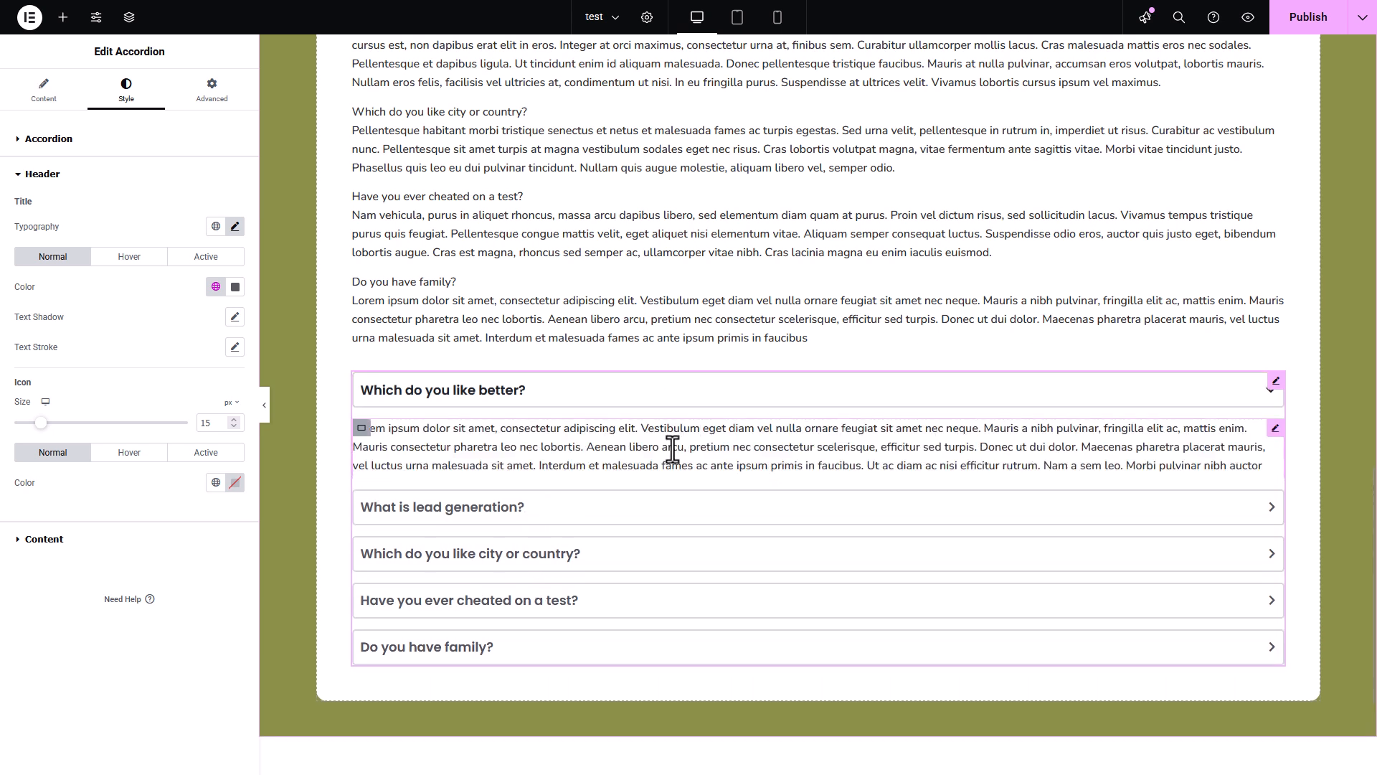
click(661, 404)
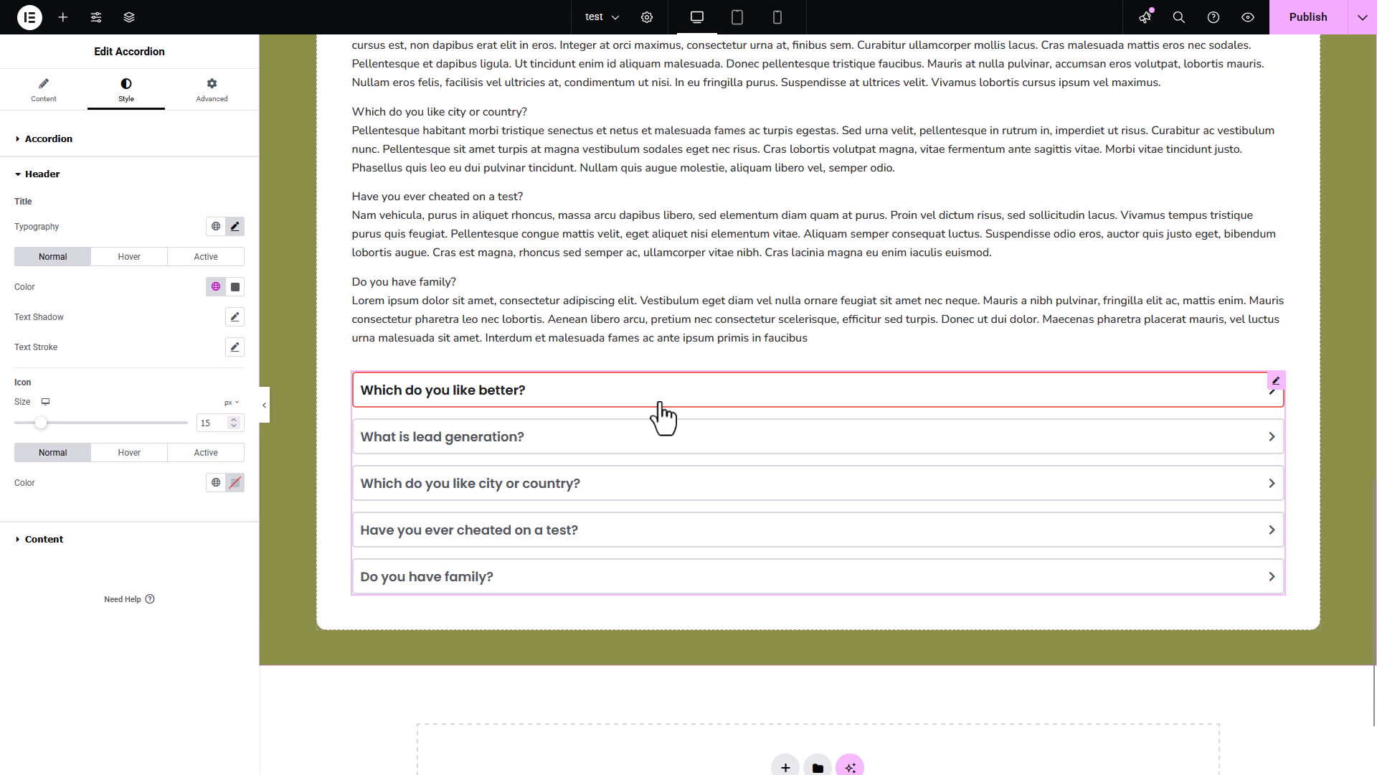
- Examine the accordion's content style settings with the first question expanded
click(65, 547)
click(696, 398)
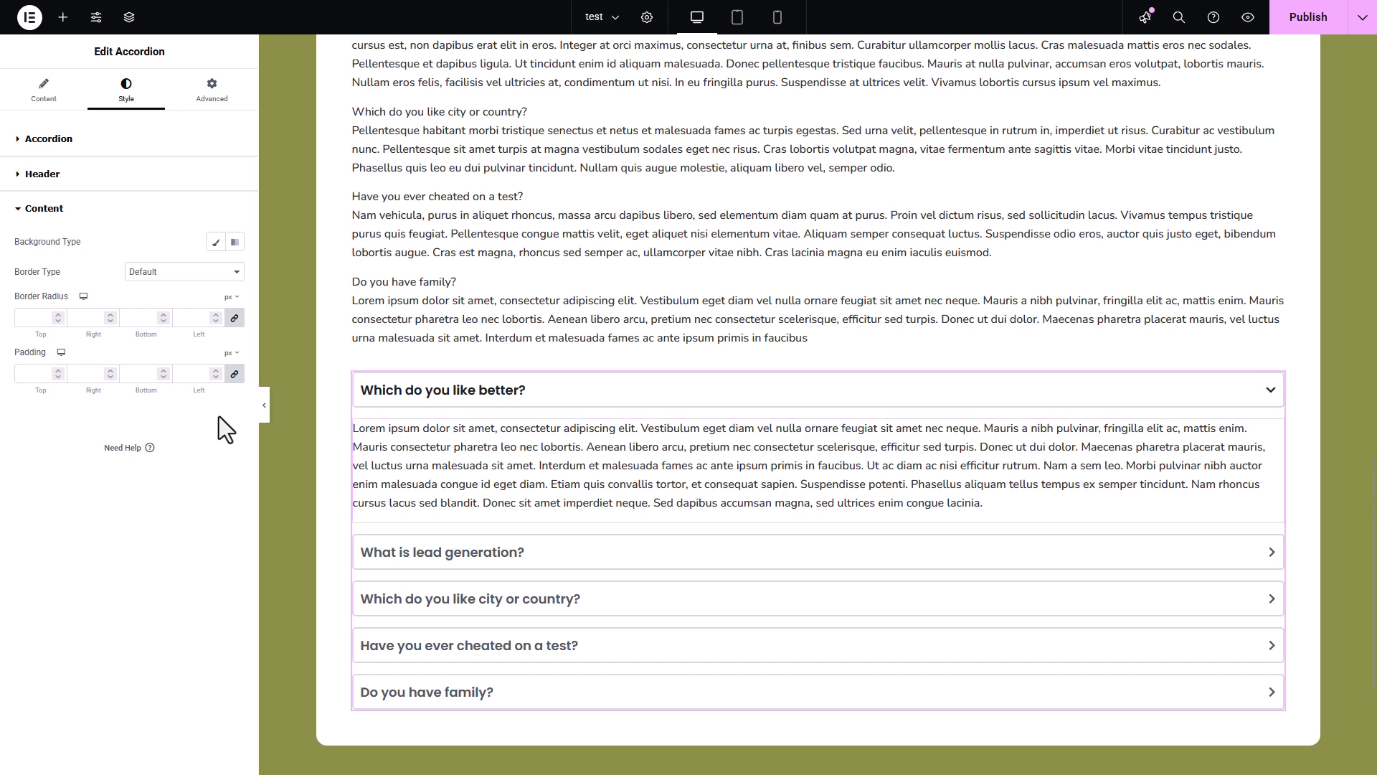
click(89, 215)
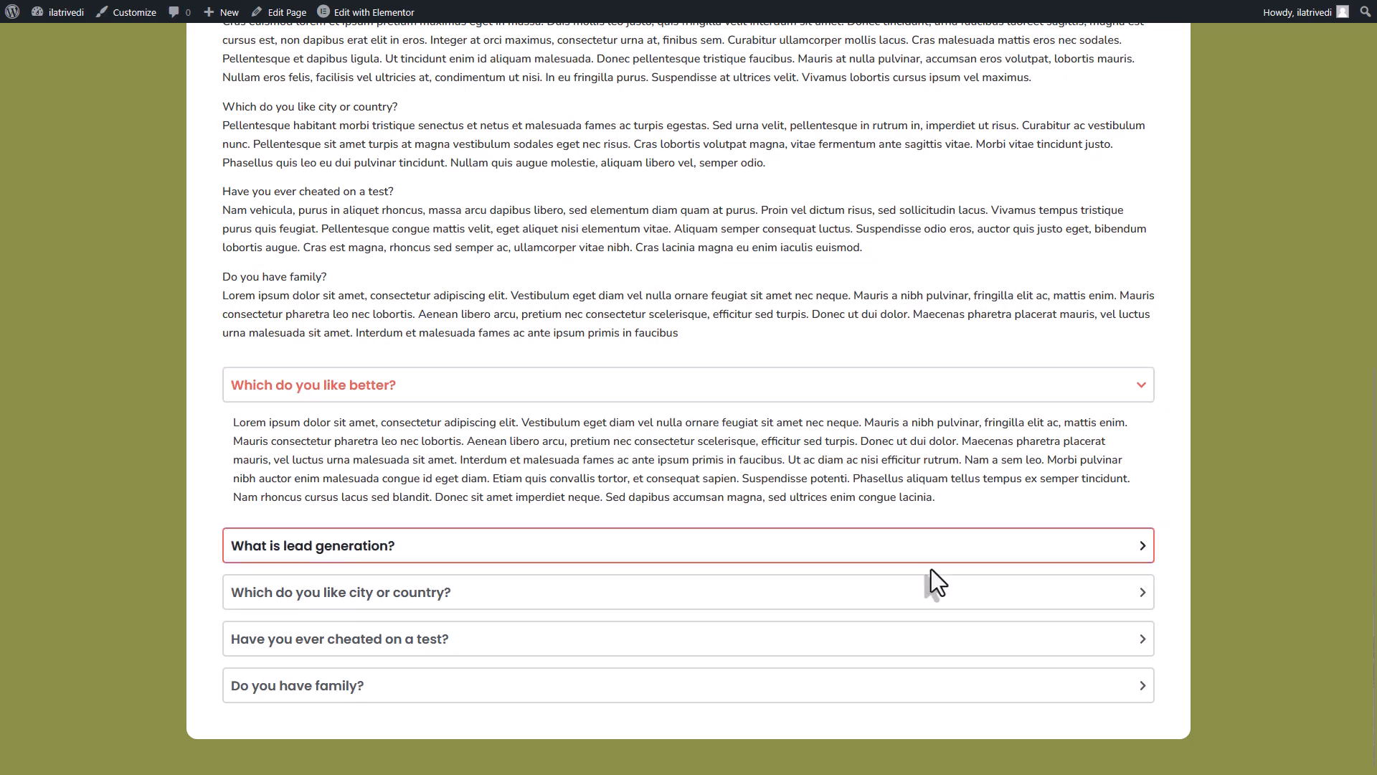
- Examine the plain question-and-answer text above the accordion on the live page
scroll(940, 538, up, 3)
scroll(937, 528, up, 3)
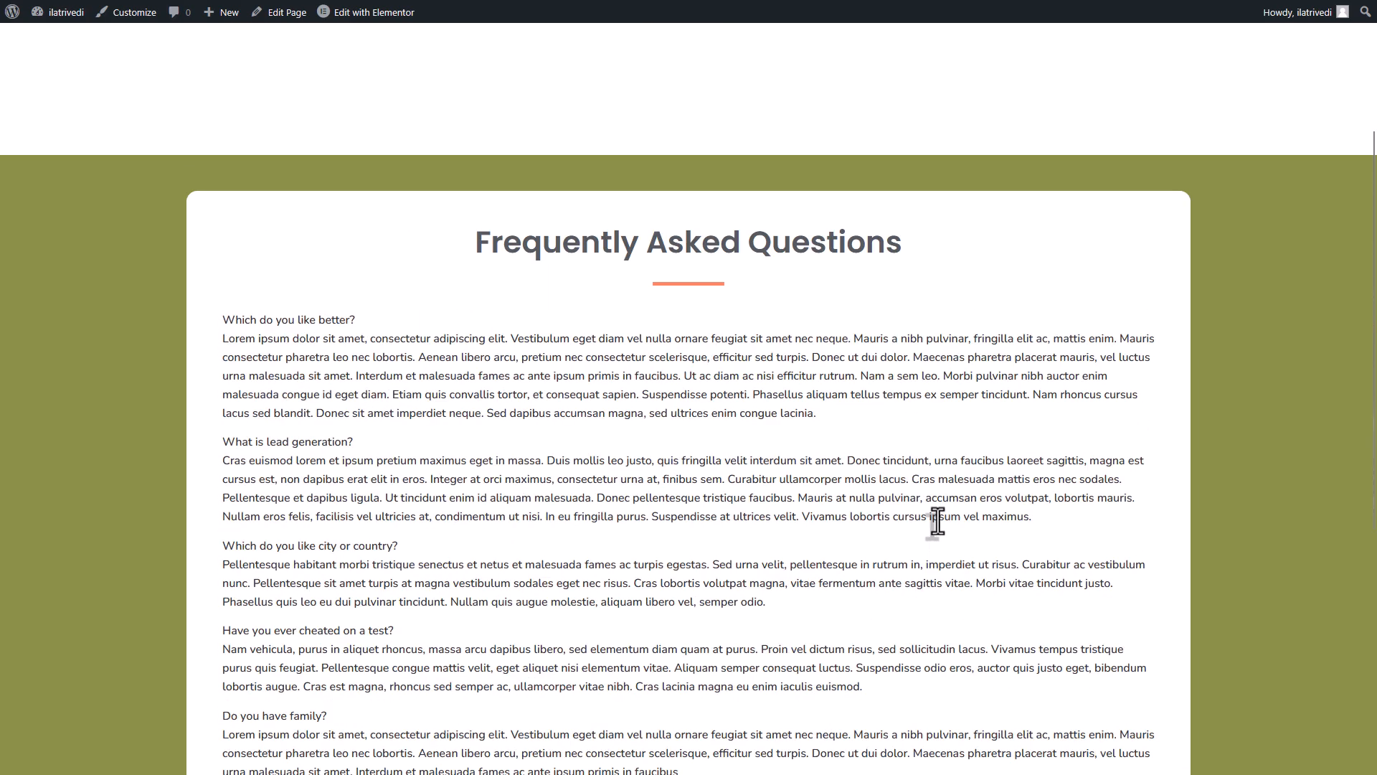
scroll(935, 522, down, 2)
drag(221, 175, 714, 635)
scroll(805, 535, down, 2)
click(807, 443)
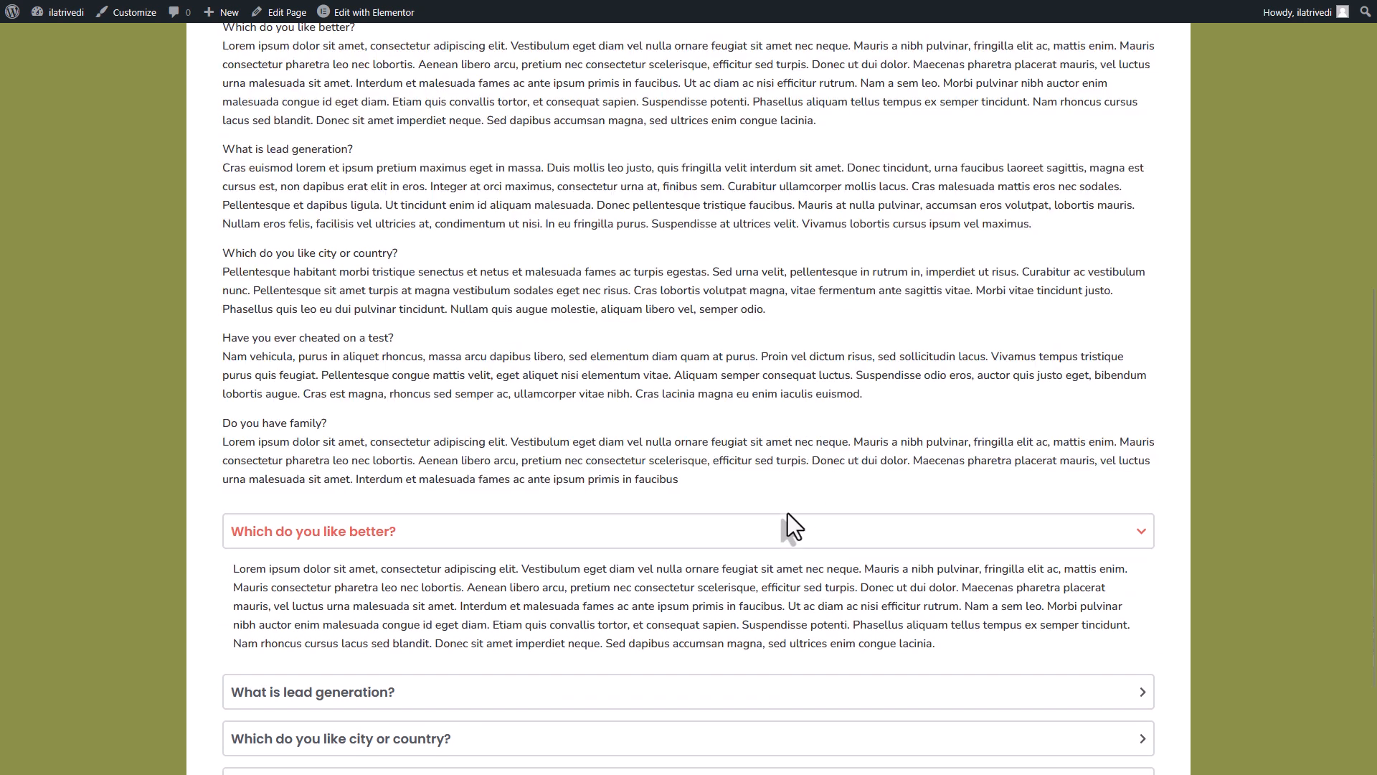
- Test the accordion on the live page by expanding and collapsing its questions in turn
click(780, 536)
scroll(796, 441, down, 1)
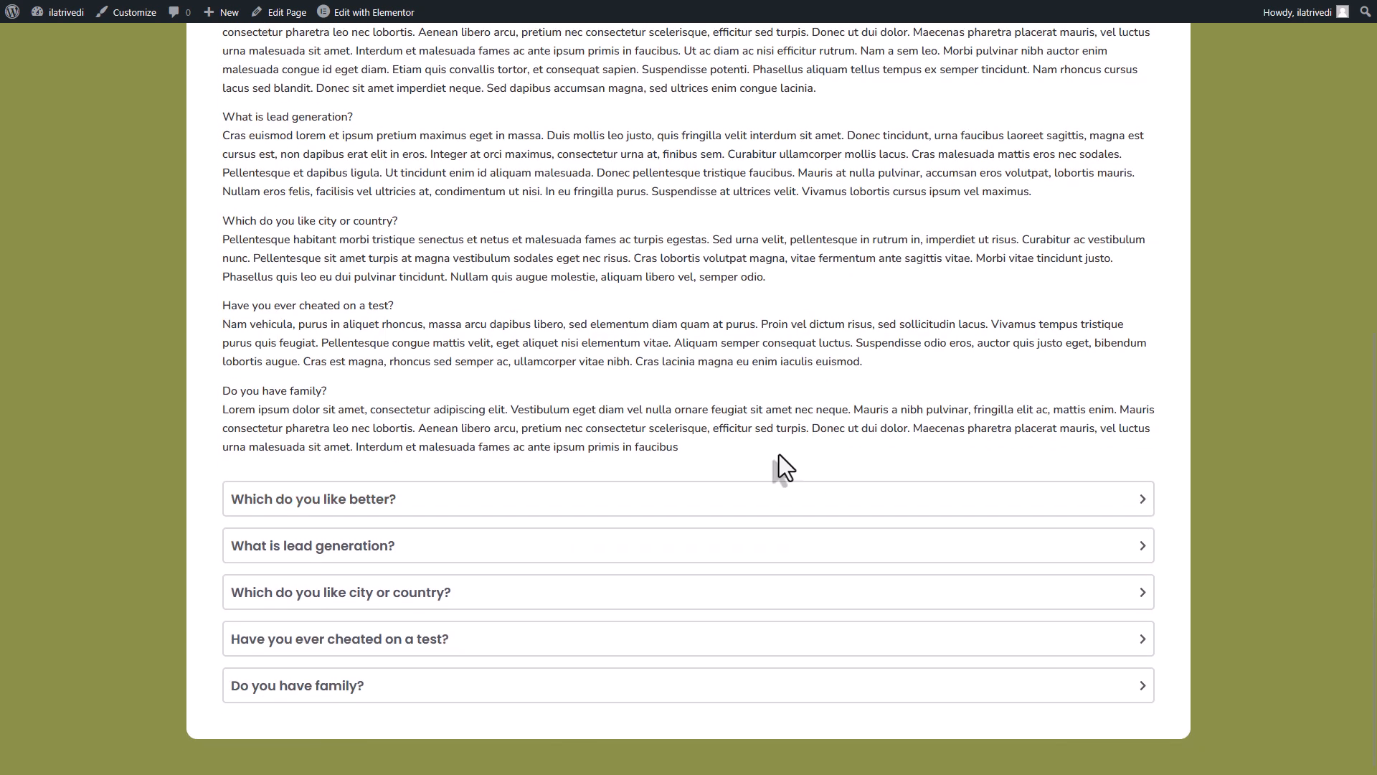
click(708, 553)
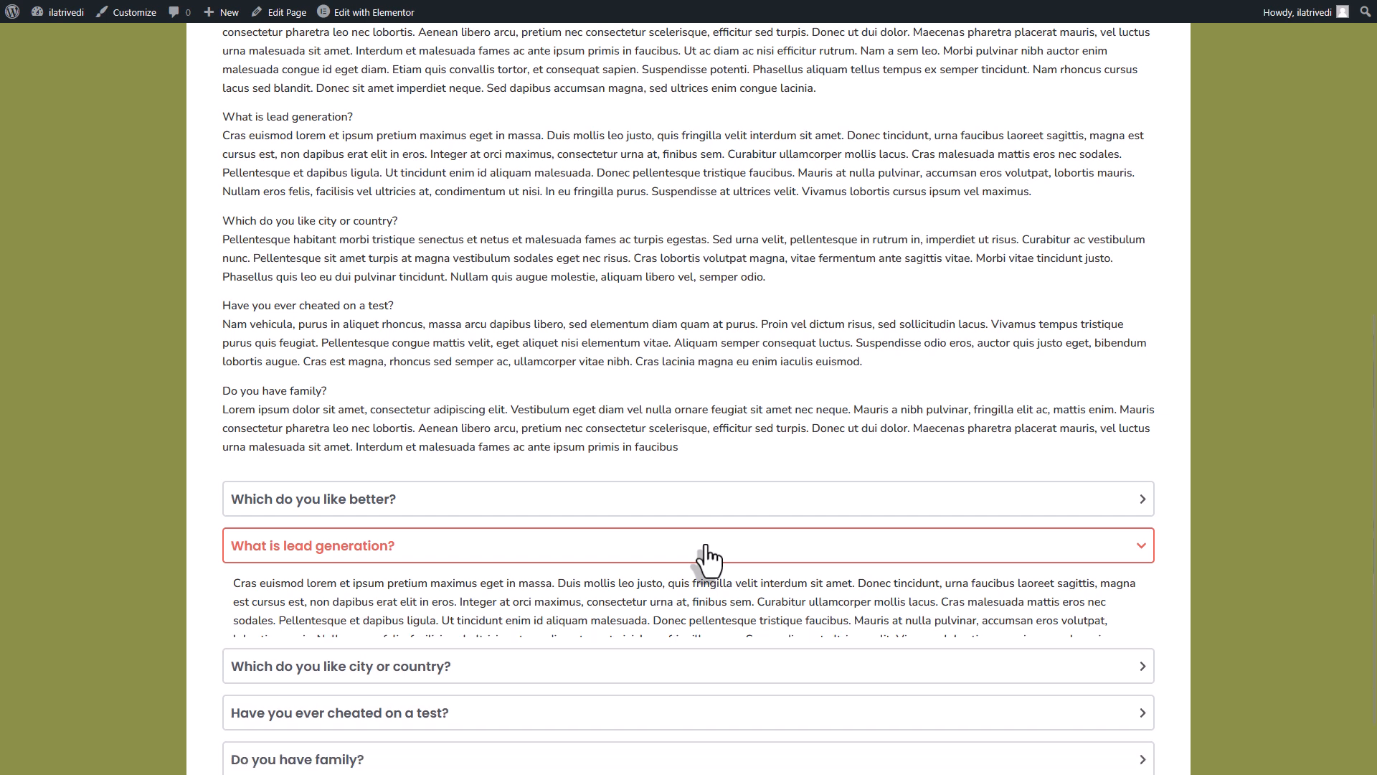
click(703, 560)
click(718, 597)
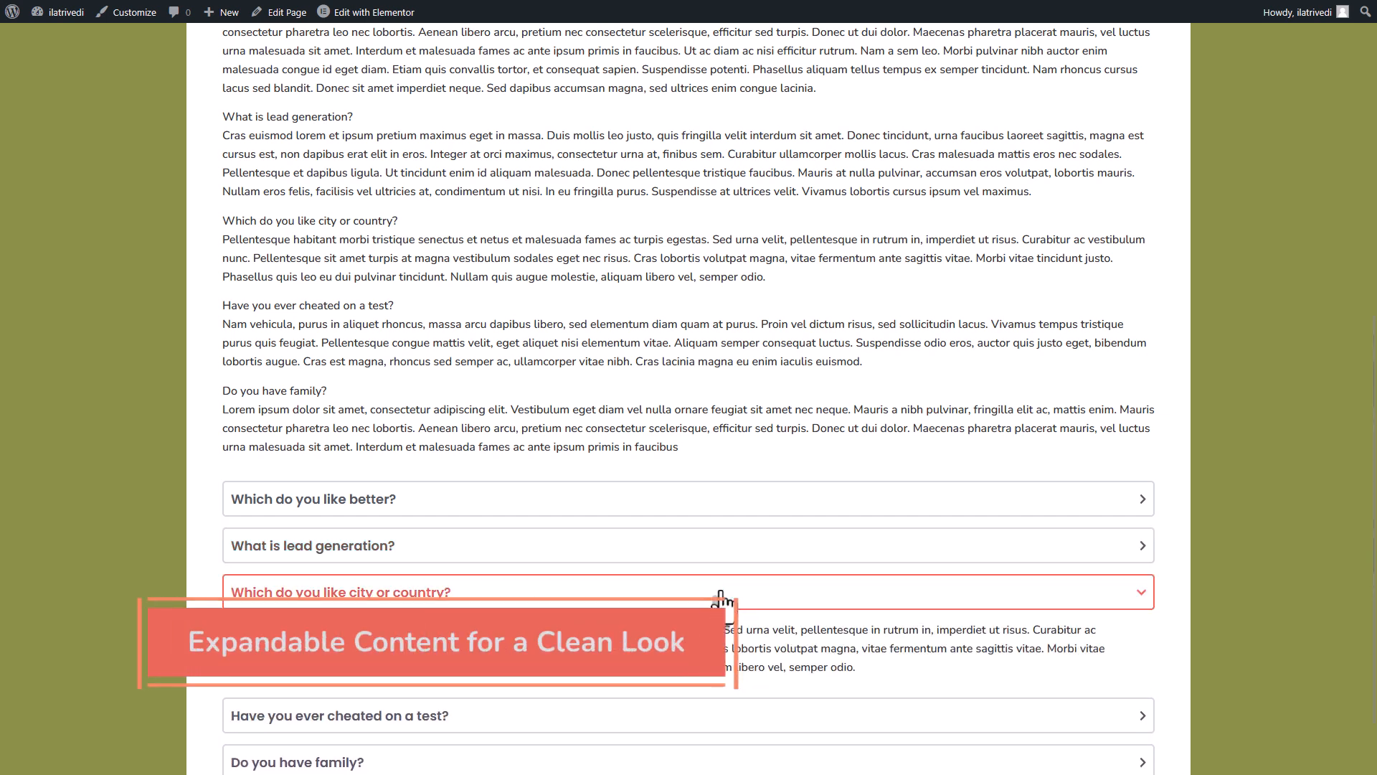
click(720, 593)
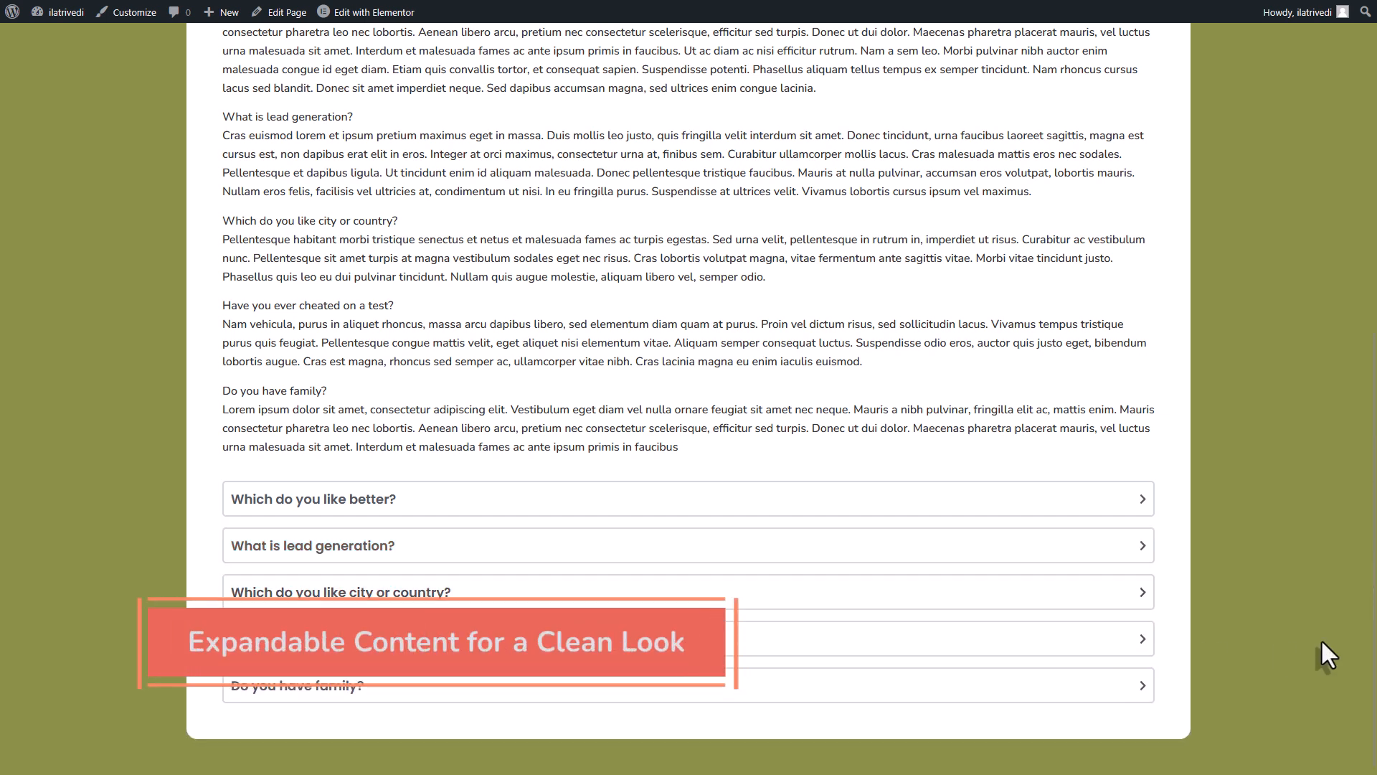
click(789, 655)
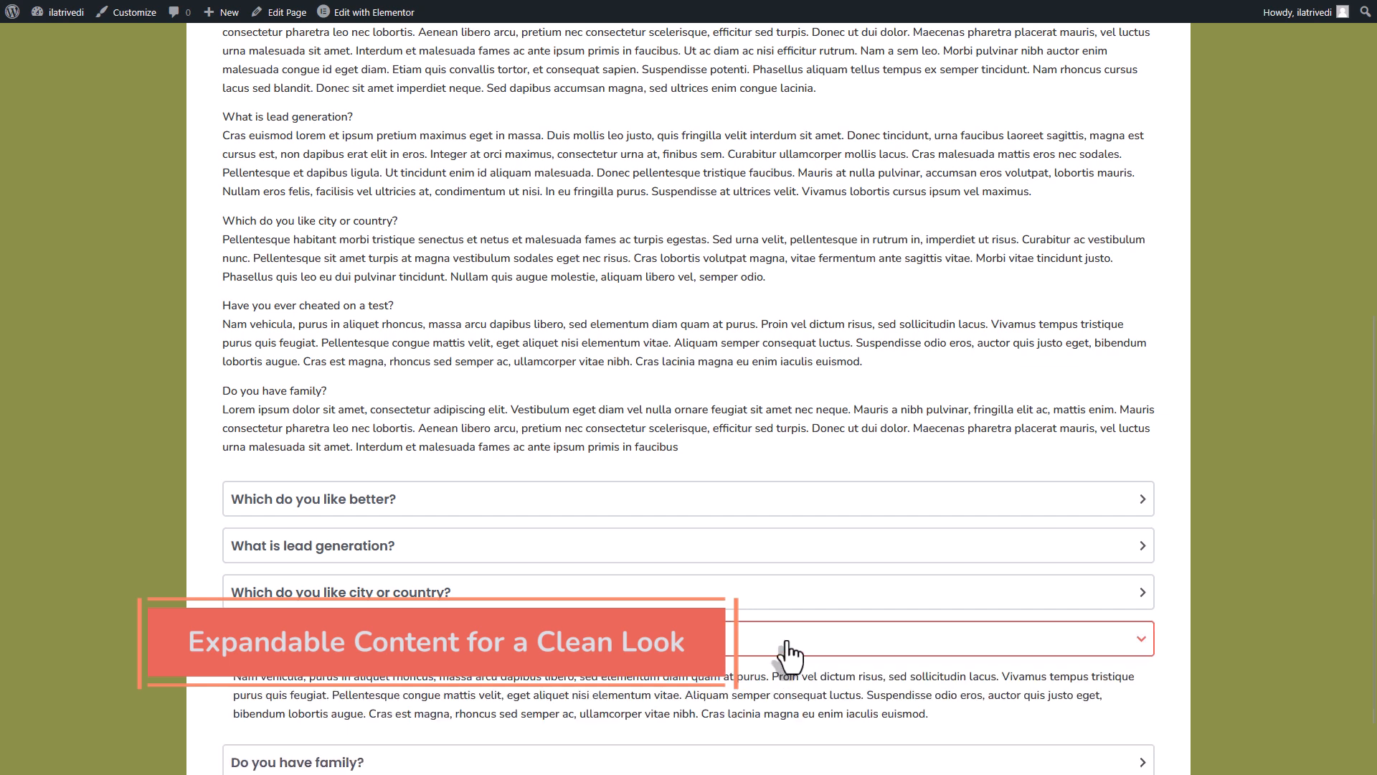
click(786, 757)
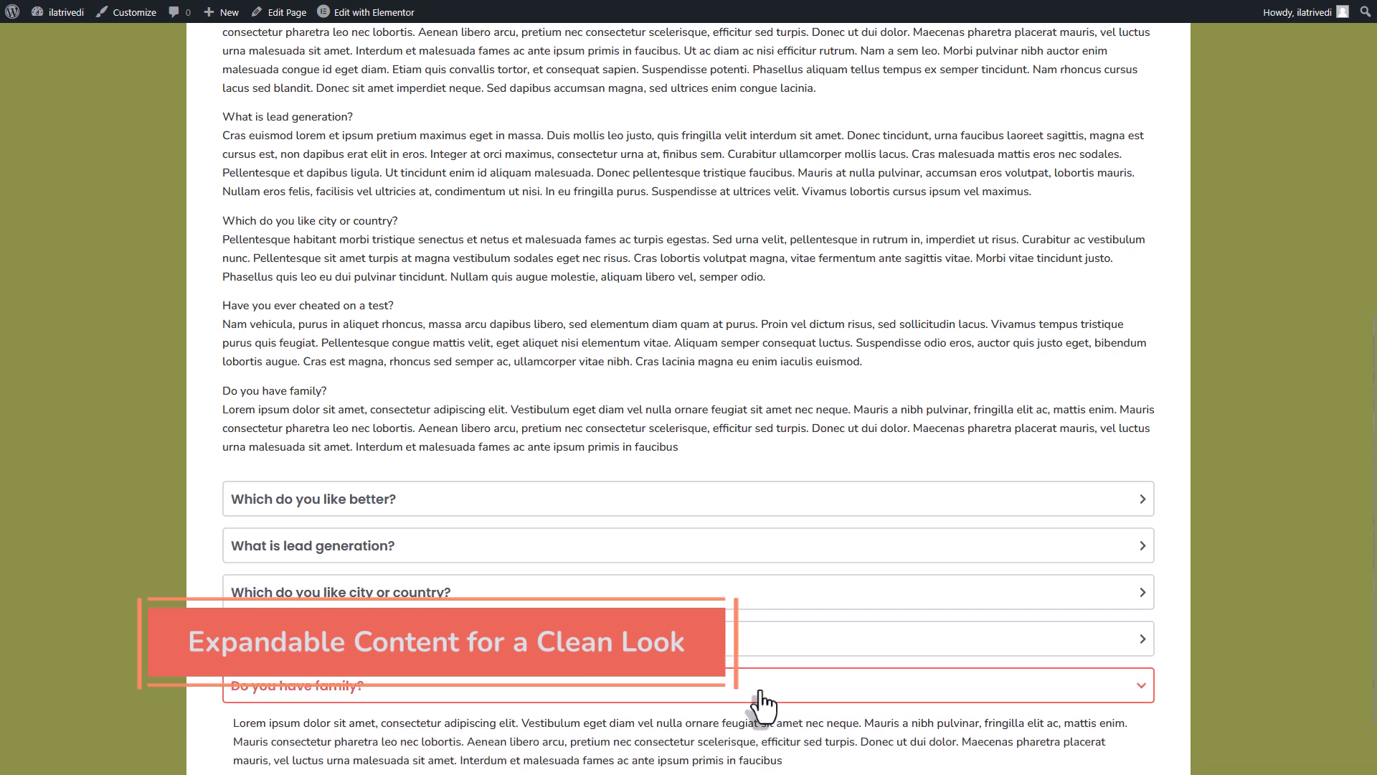
click(761, 693)
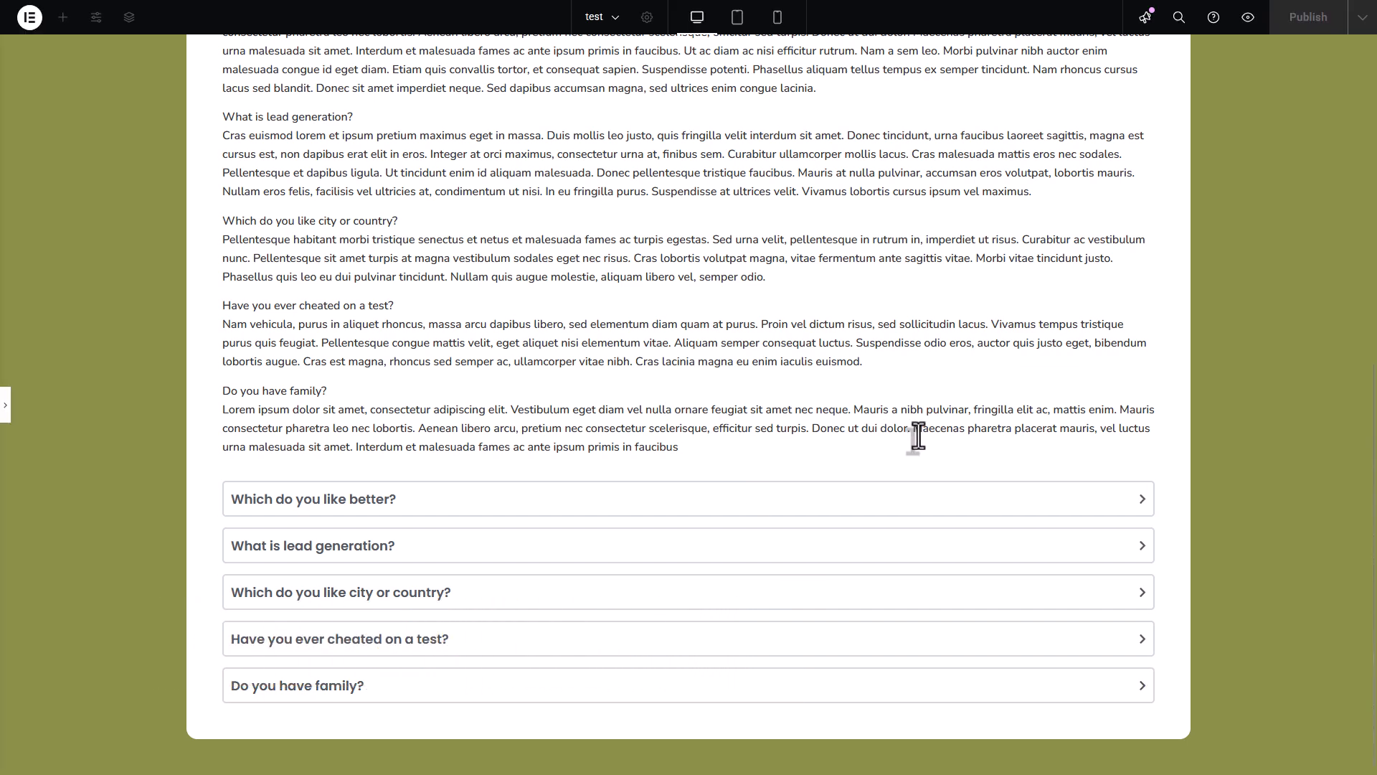
- Delete the plain question-and-answer text widget between the Frequently Asked Questions heading and the accordion
click(5, 405)
scroll(1160, 552, down, 3)
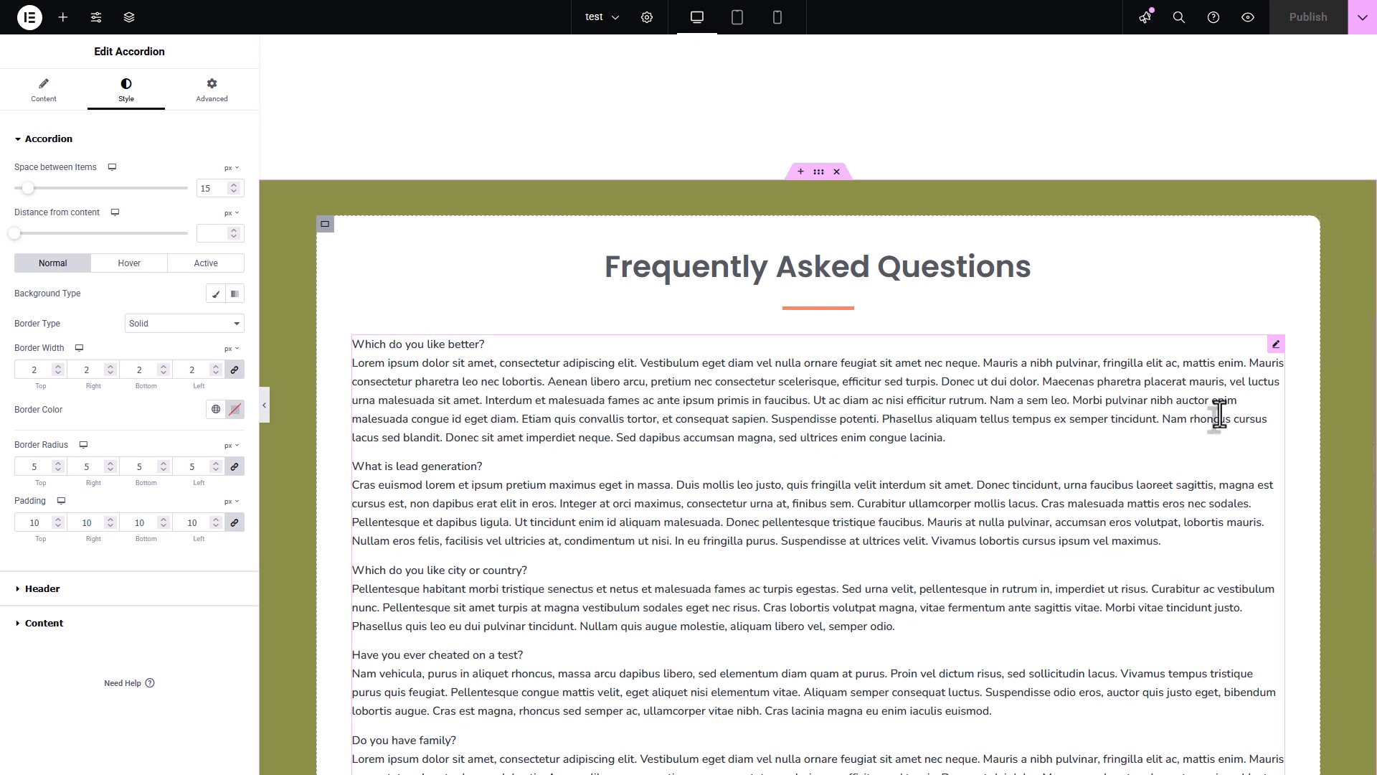
click(1278, 347)
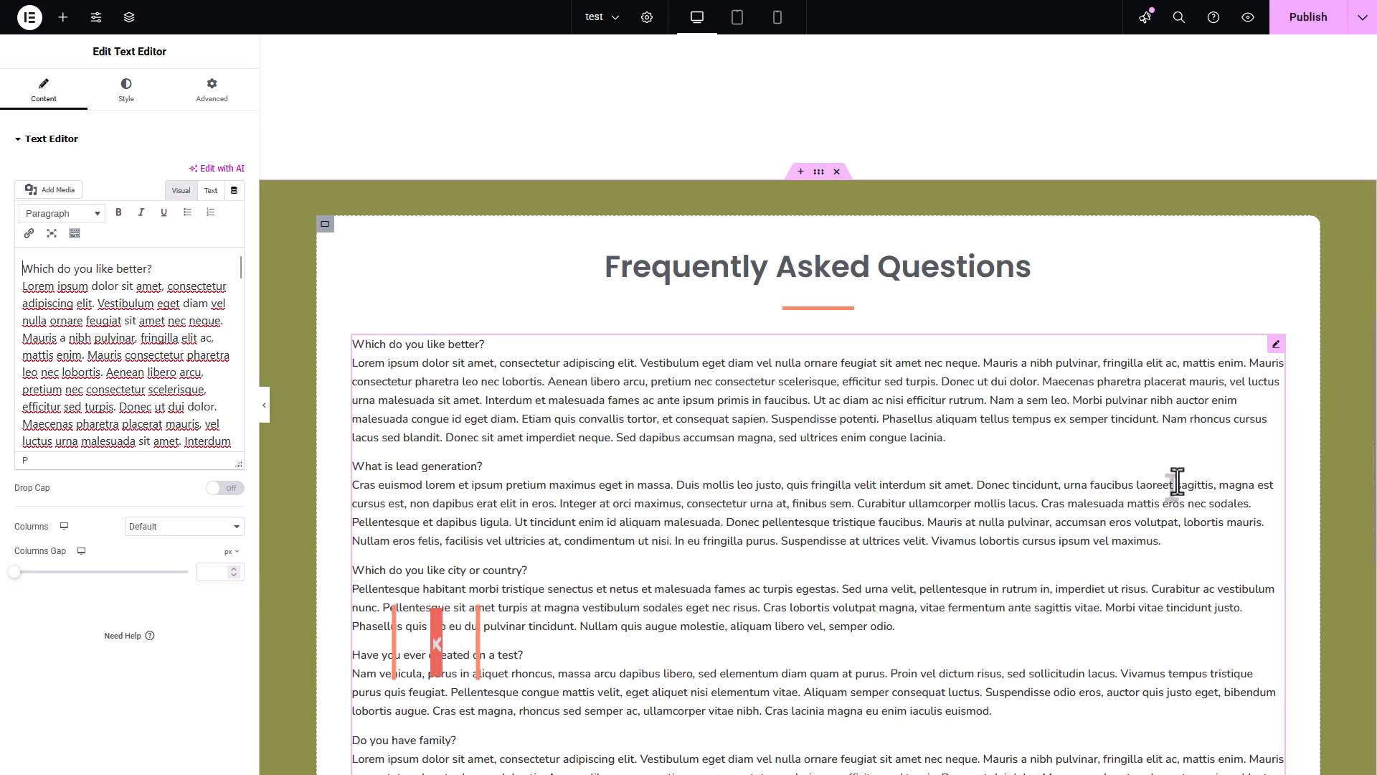
key(Delete)
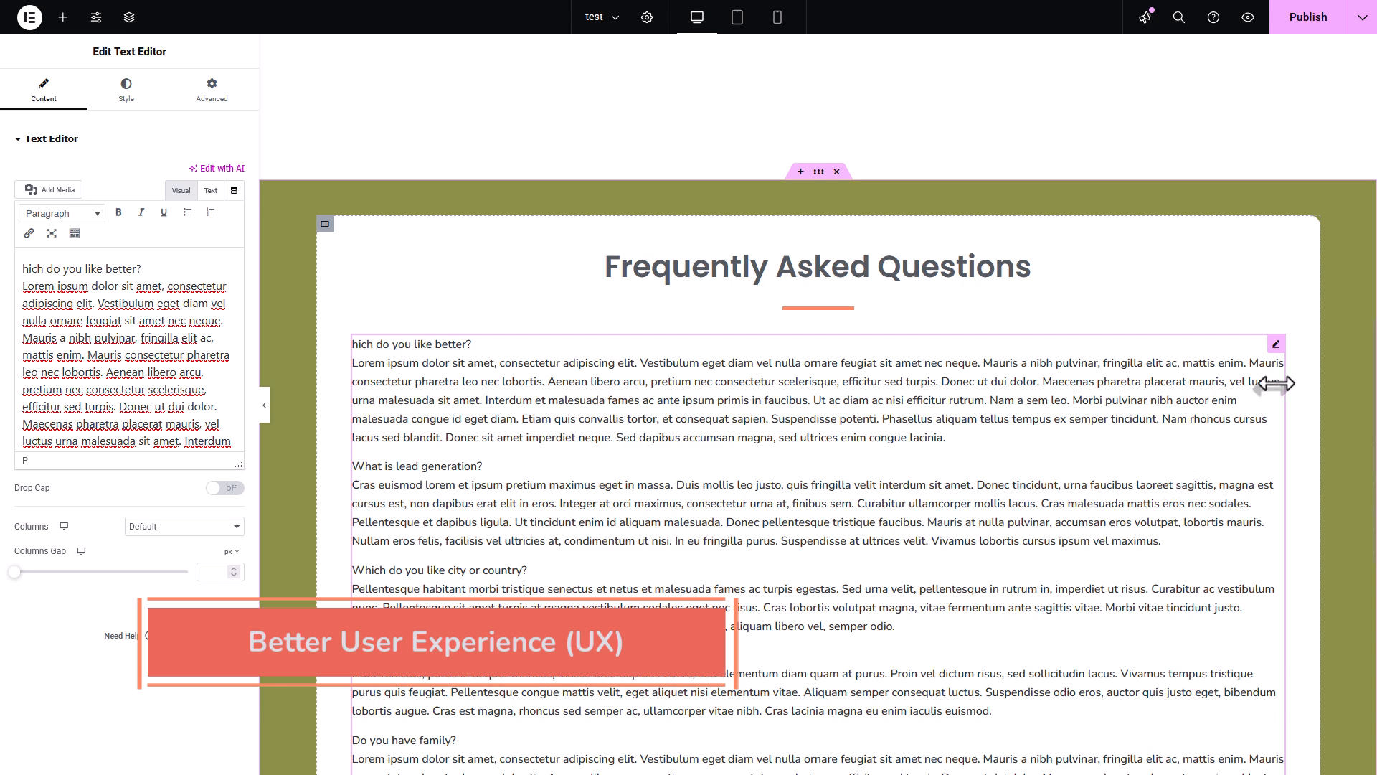
right_click(1279, 345)
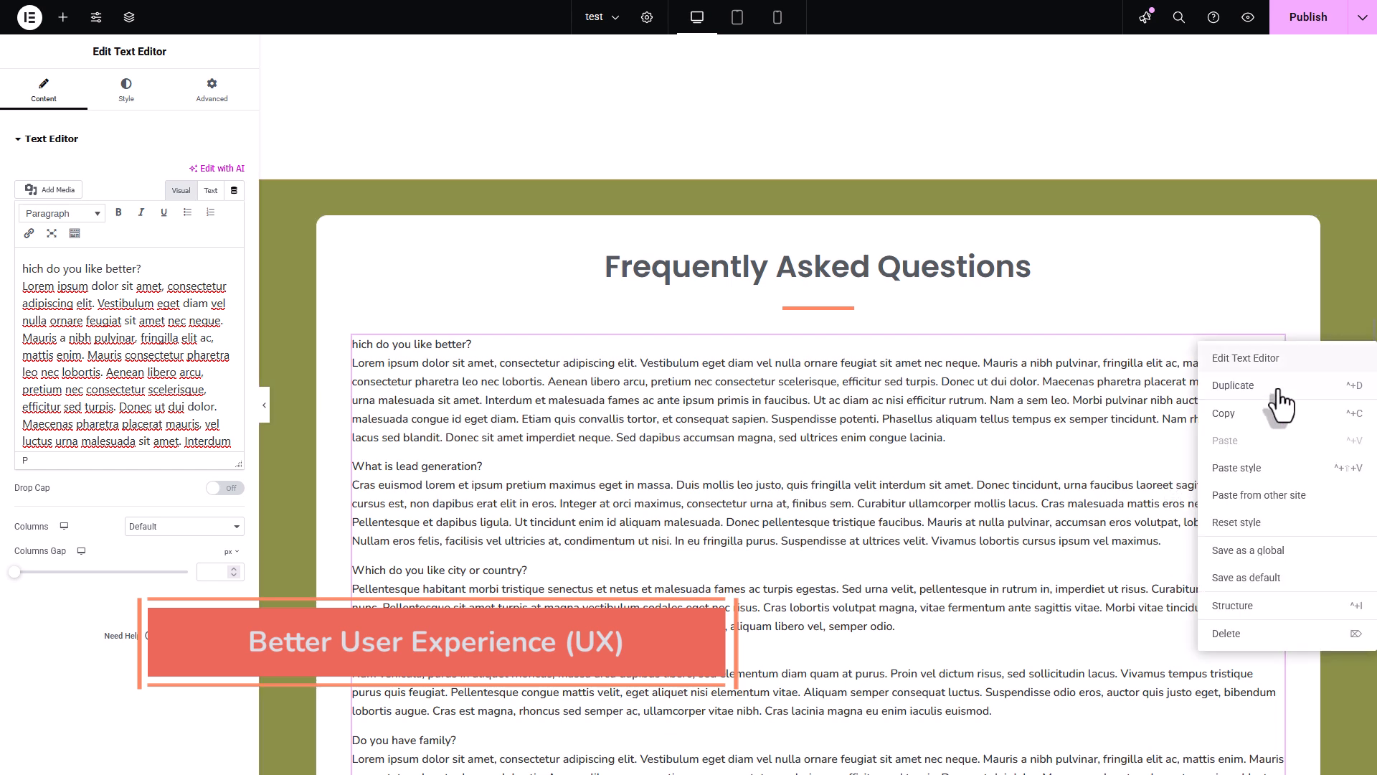
click(1228, 633)
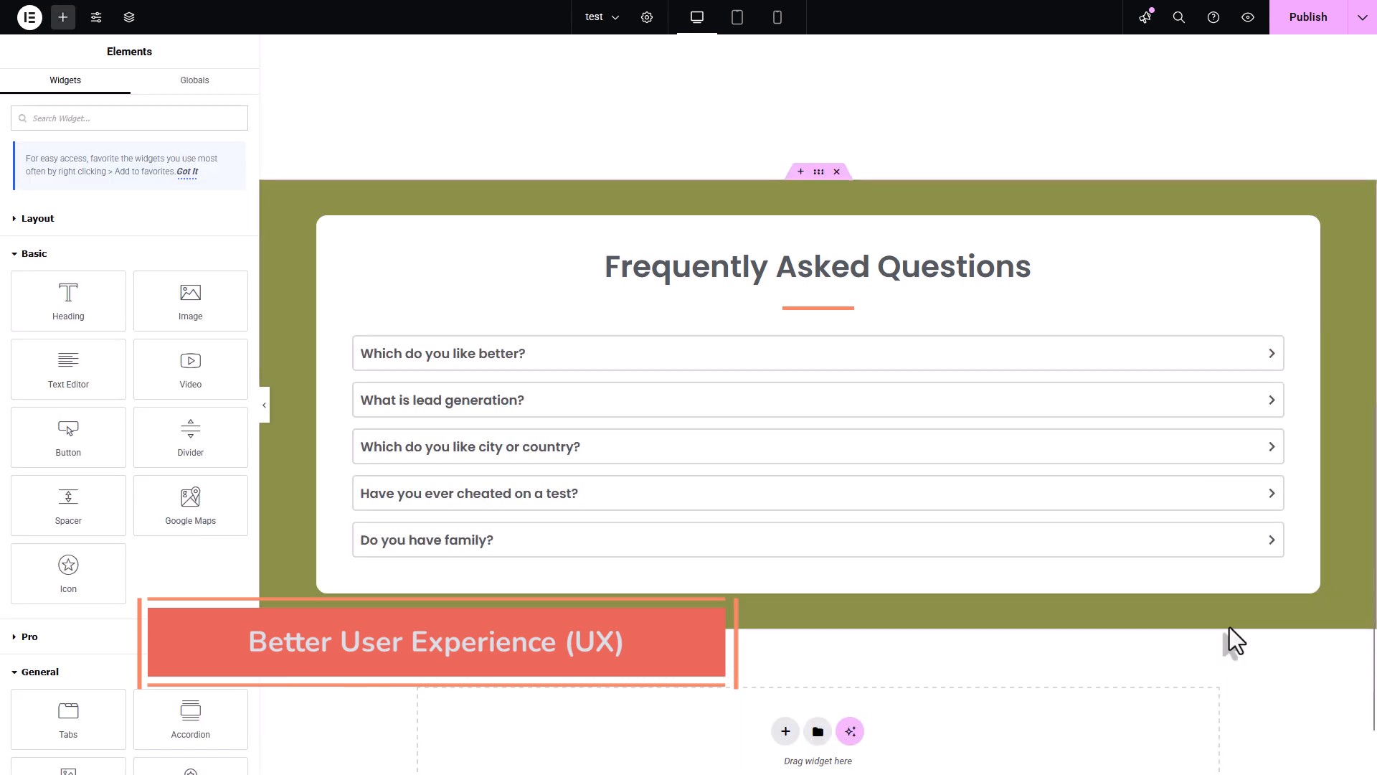
- Unlink the accordion's advanced layout padding values and set the right and left padding to 15 px
click(1280, 350)
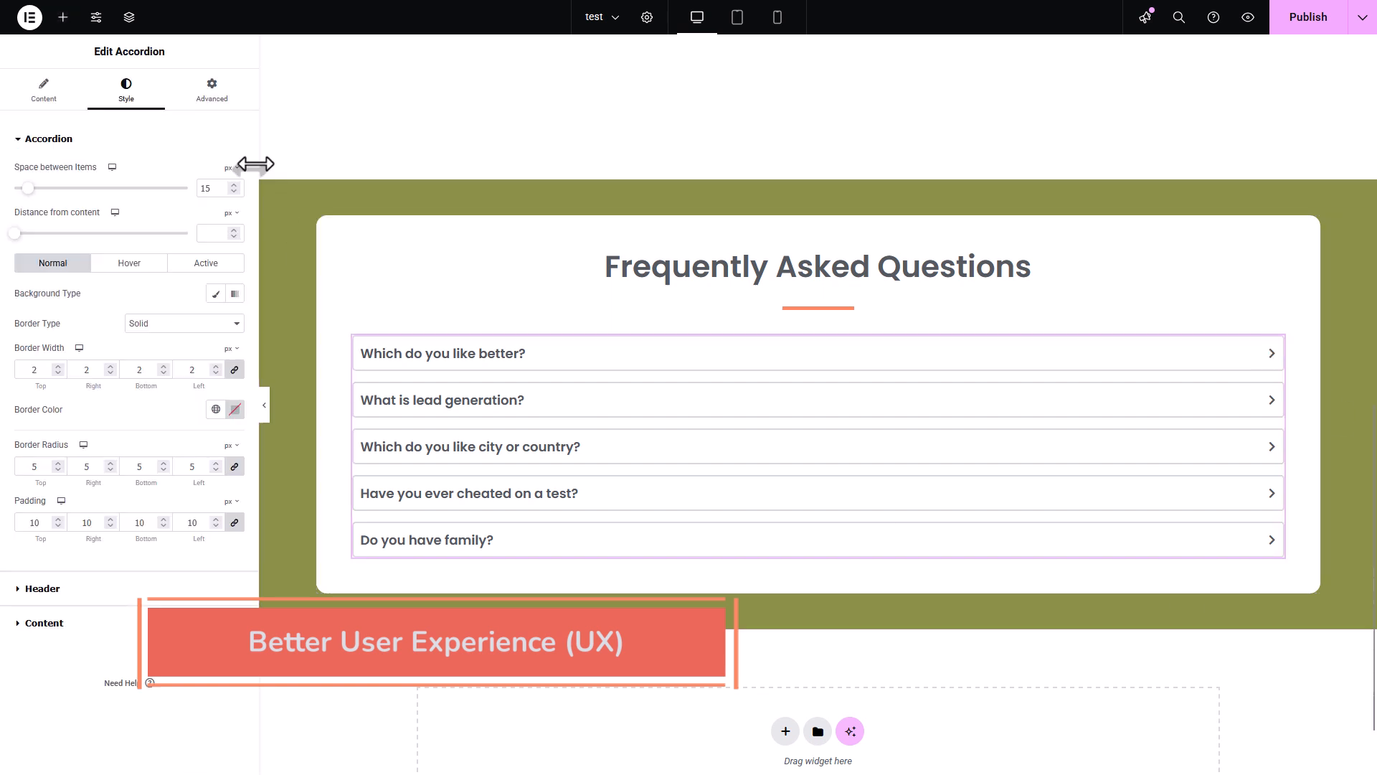
click(214, 104)
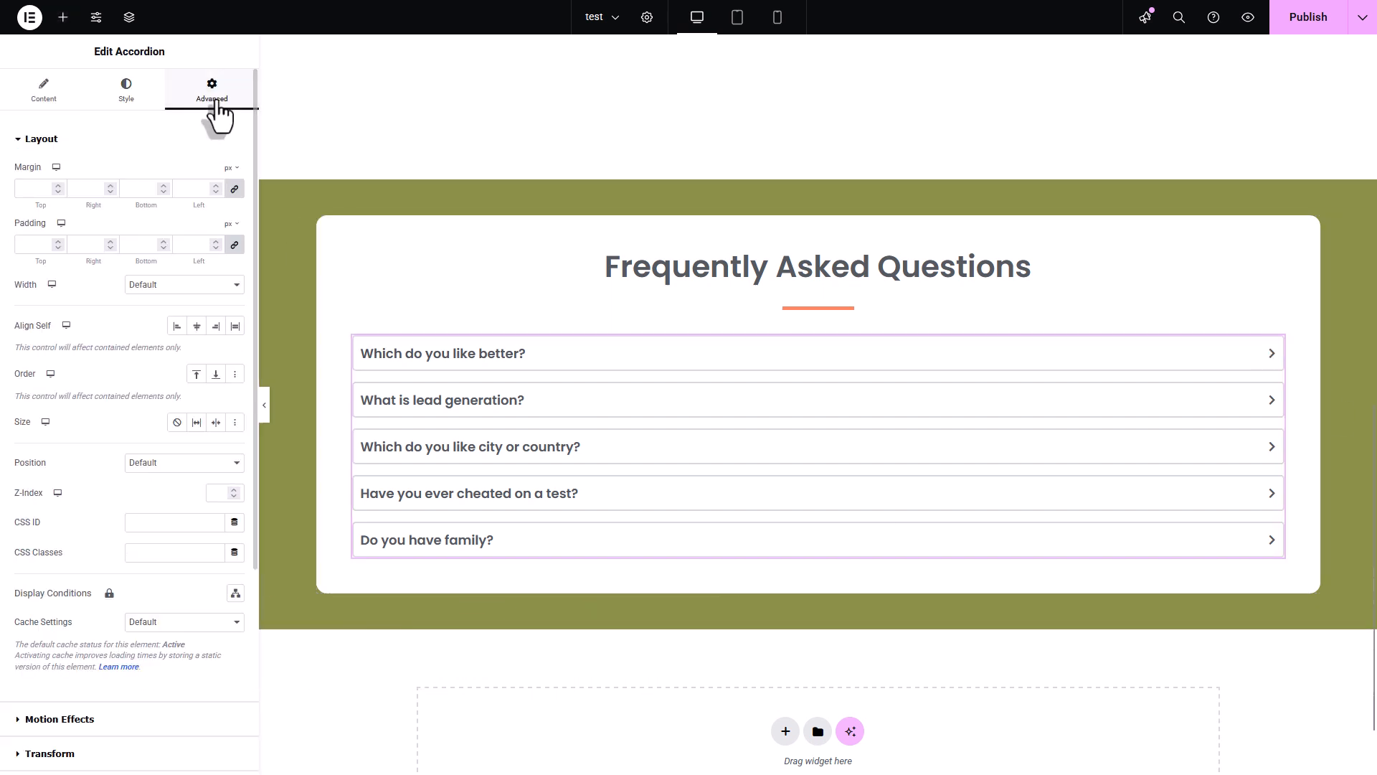
click(235, 245)
drag(94, 246, 76, 247)
text(15)
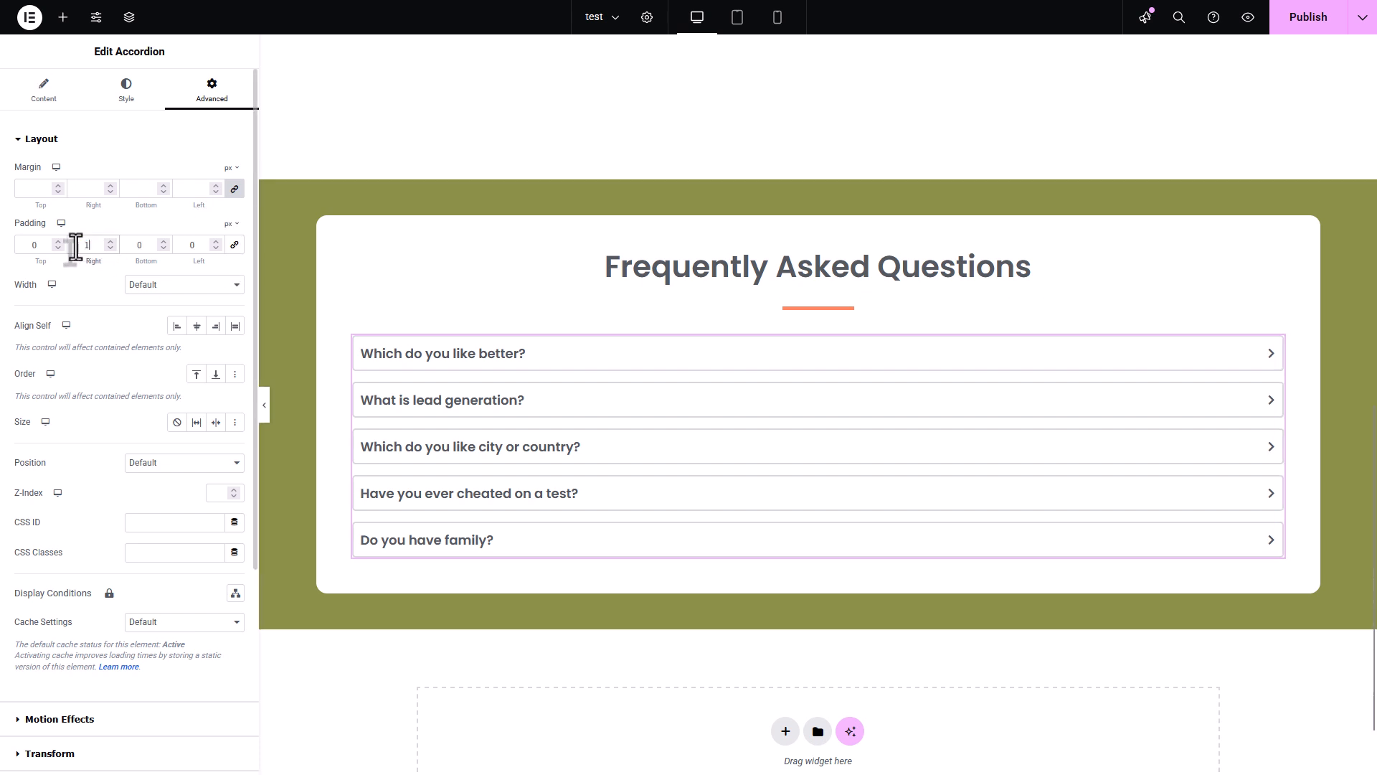
key(Tab)
key(Tab)
text(15)
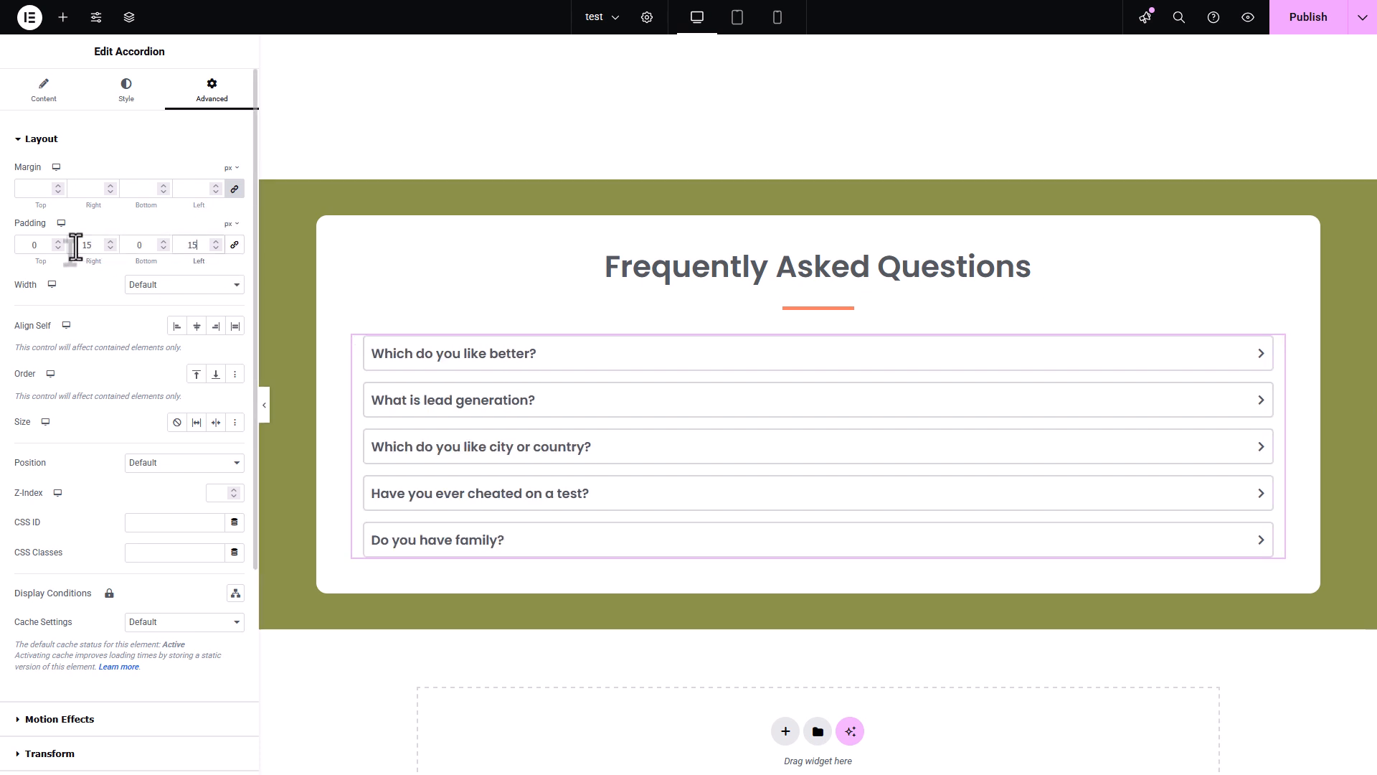
- Set the accordion's left and right padding to 100 px and publish the page
key(shift+Left)
key(shift+Left)
text(100)
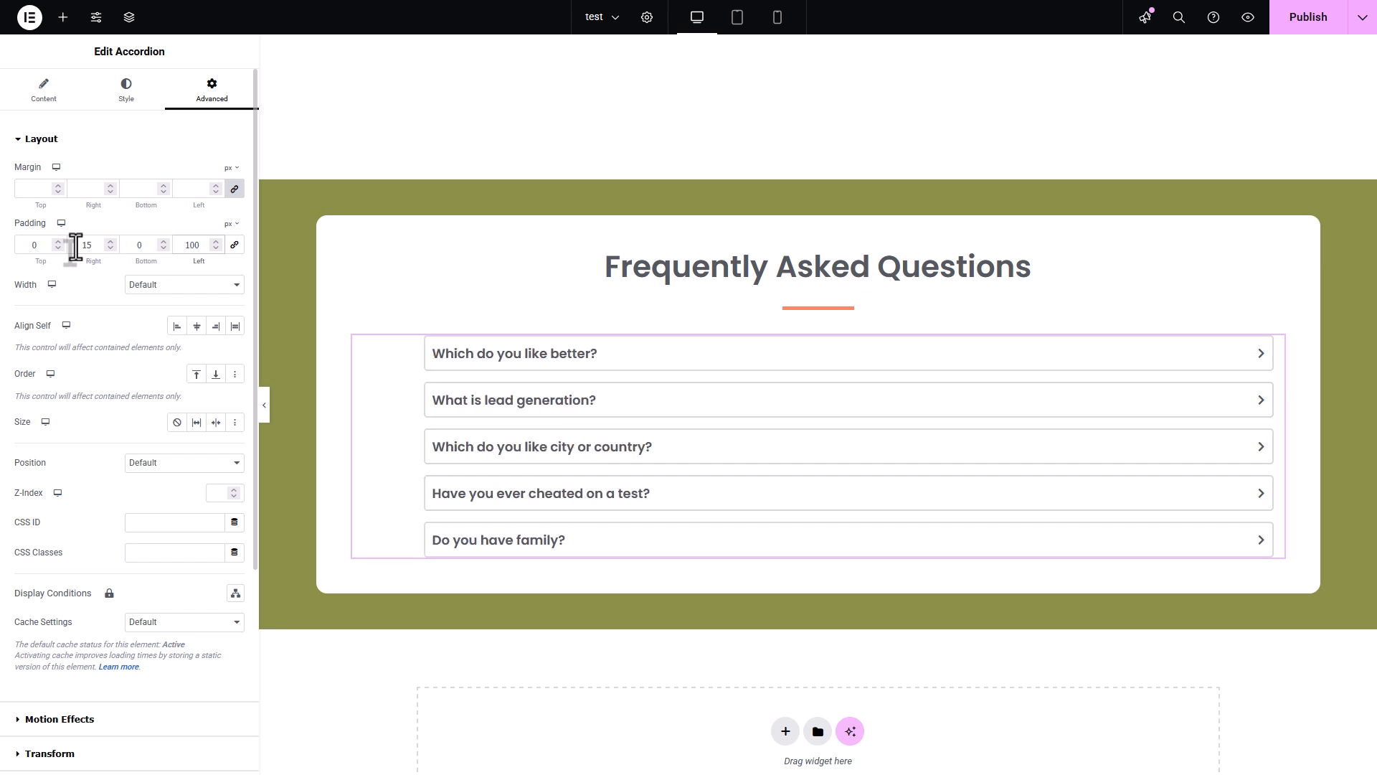
key(shift+Tab)
key(shift+Tab)
text(100)
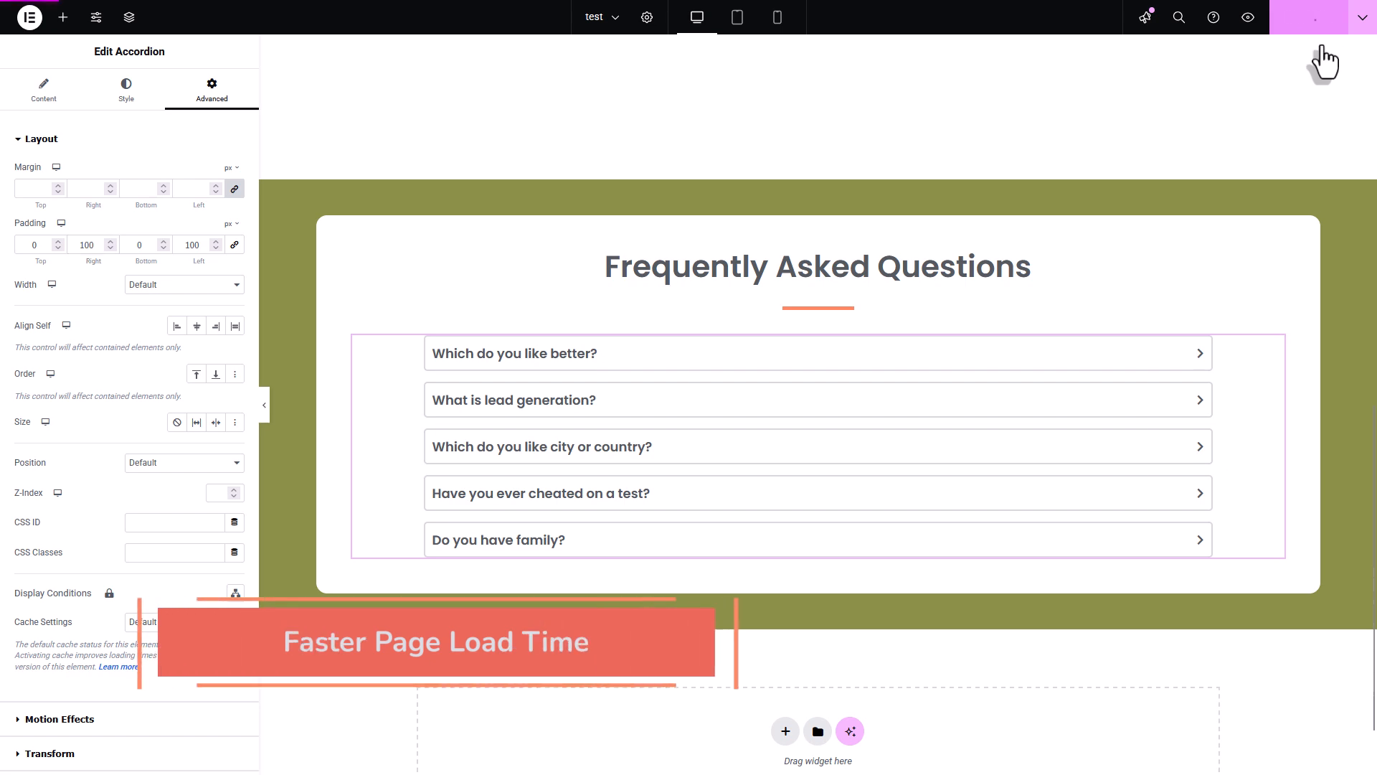
click(1322, 23)
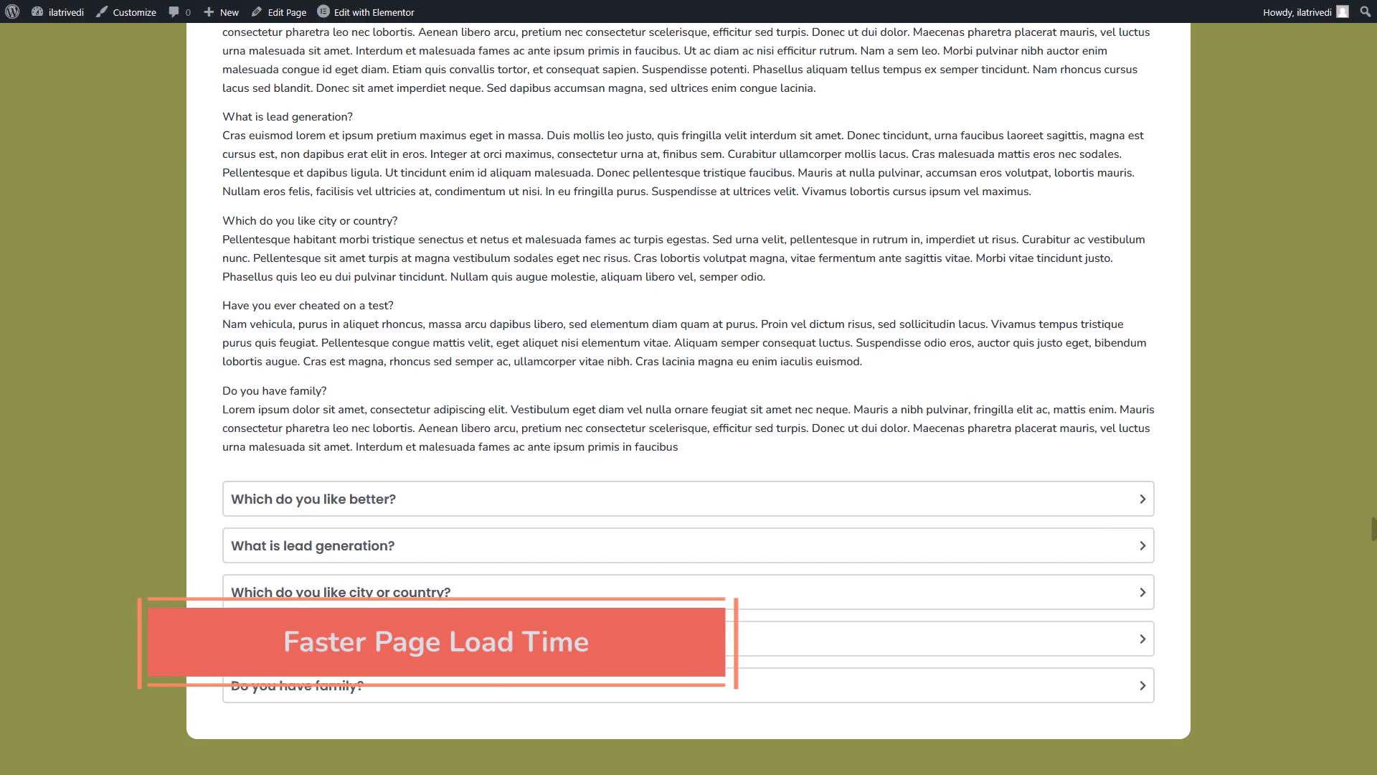
- Reload the live page and test the accordion by expanding the second, third and fourth questions, then the second again
key(F5)
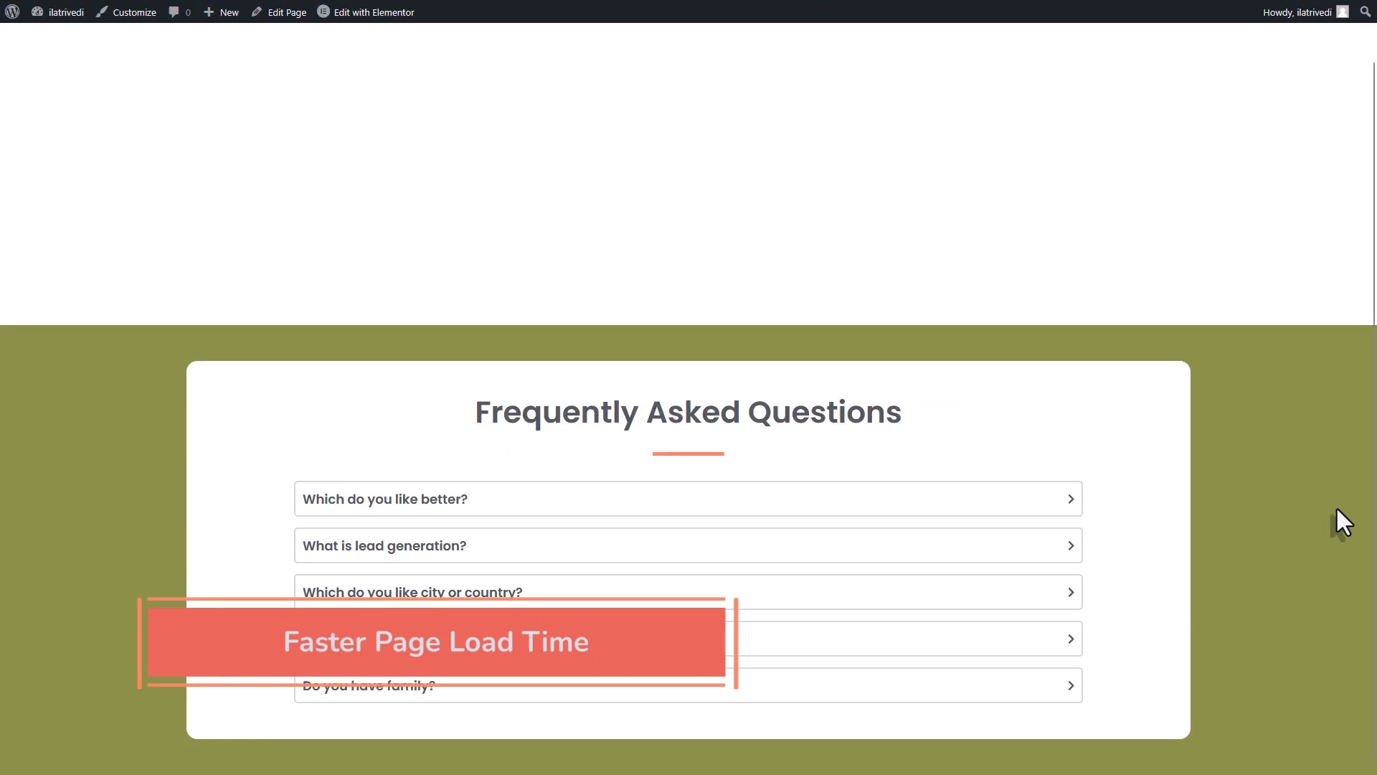
click(927, 554)
scroll(925, 562, down, 2)
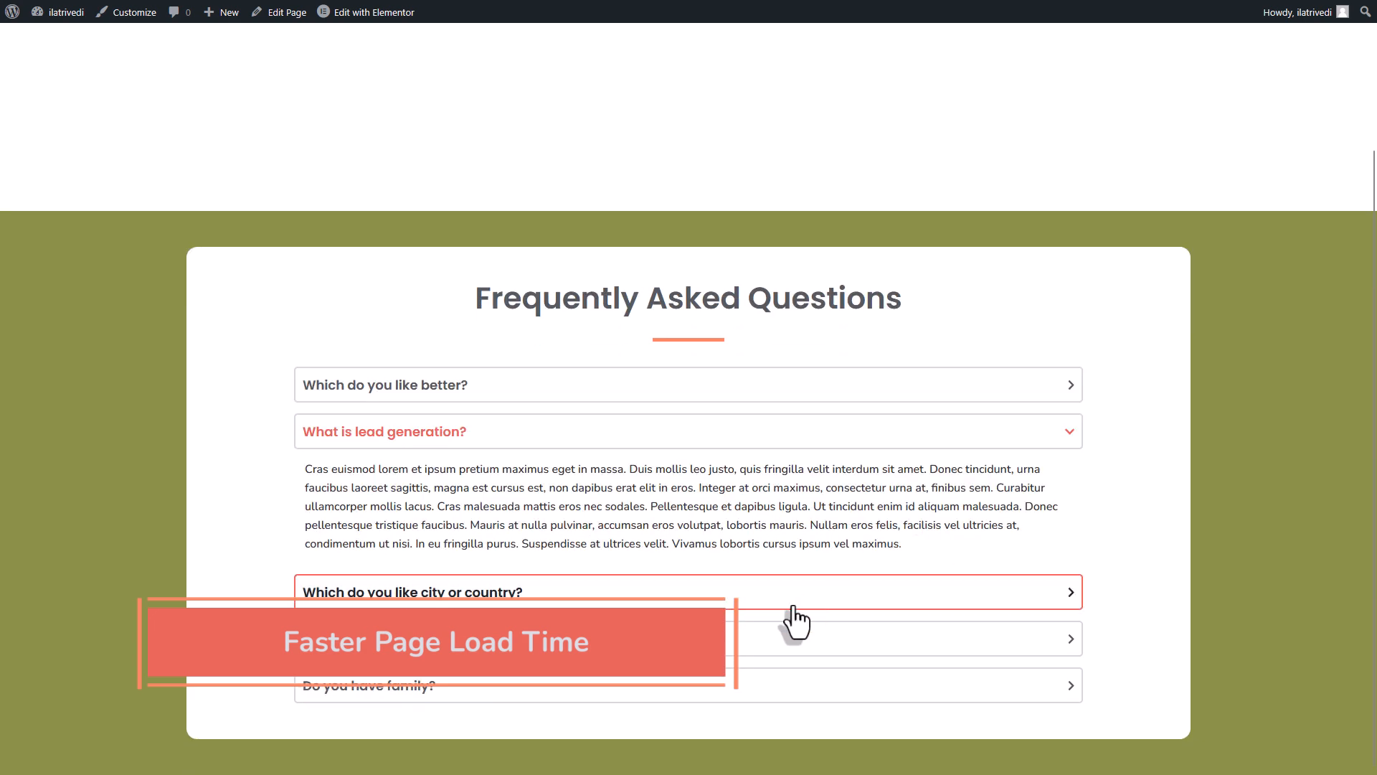
click(795, 604)
click(793, 641)
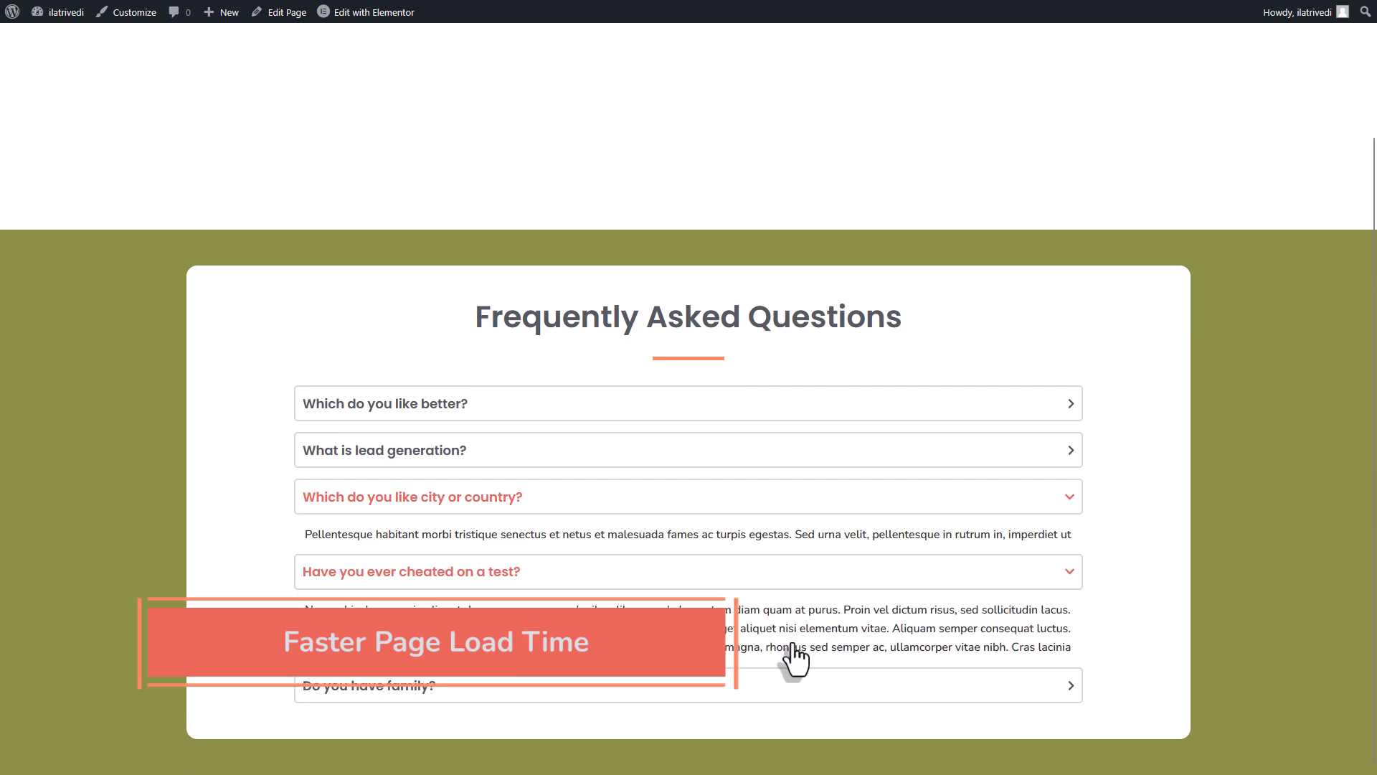
click(713, 453)
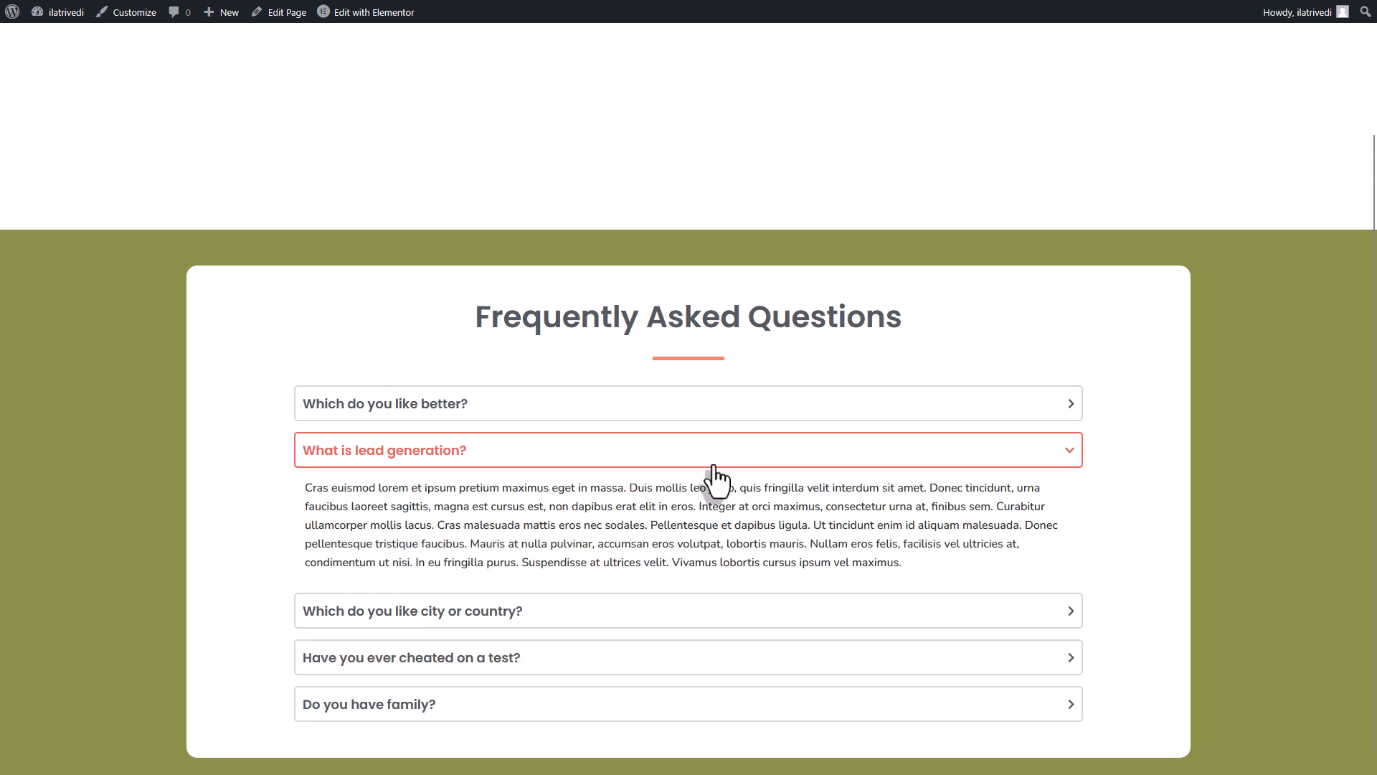